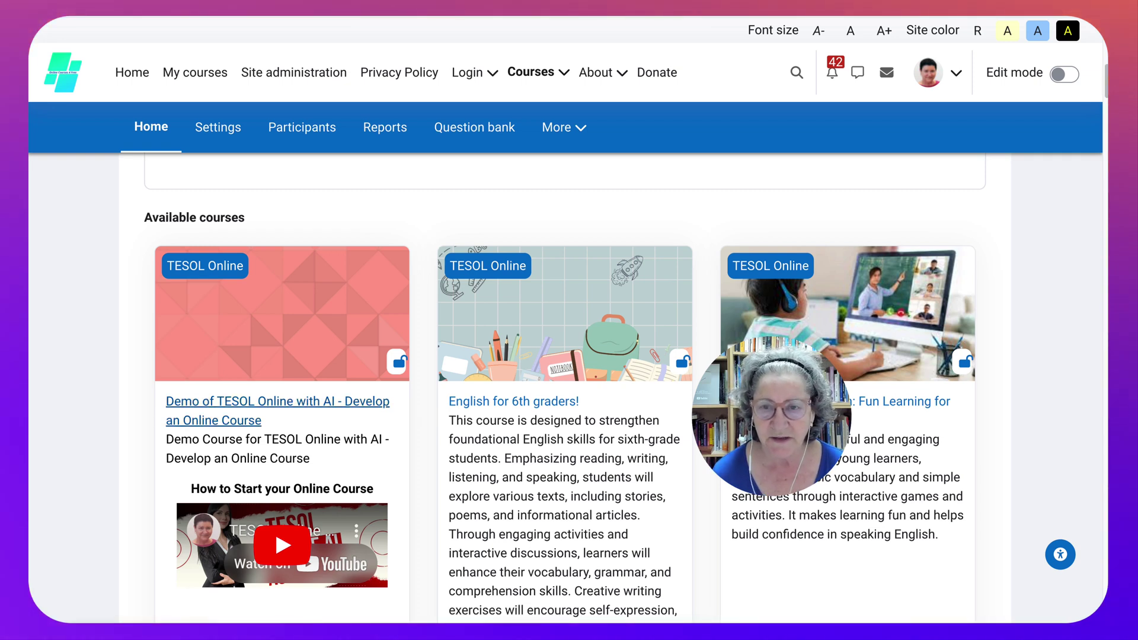
Open the course Demo of TESOL Online with AI - Develop an Online Course and turn on edit mode
{"action": "left_click", "coordinate": [277, 401]}
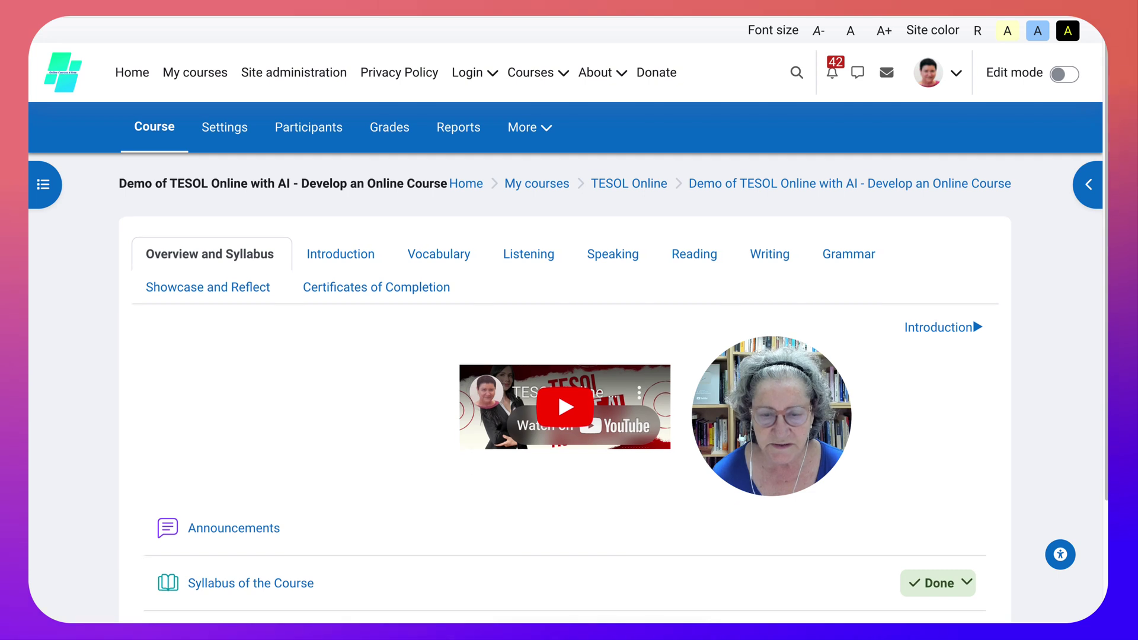
{"action": "scroll", "coordinate": [569, 372], "scroll_direction": "down", "scroll_amount": 1}
{"action": "scroll", "coordinate": [569, 372], "scroll_direction": "up", "scroll_amount": 1}
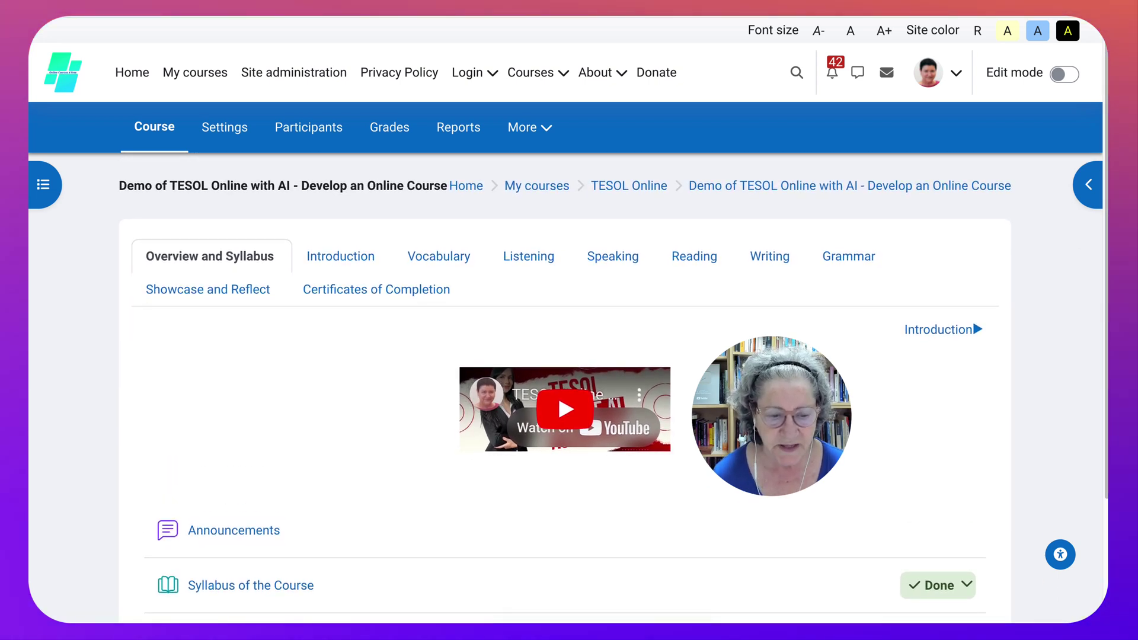
{"action": "scroll", "coordinate": [569, 372], "scroll_direction": "down", "scroll_amount": 1}
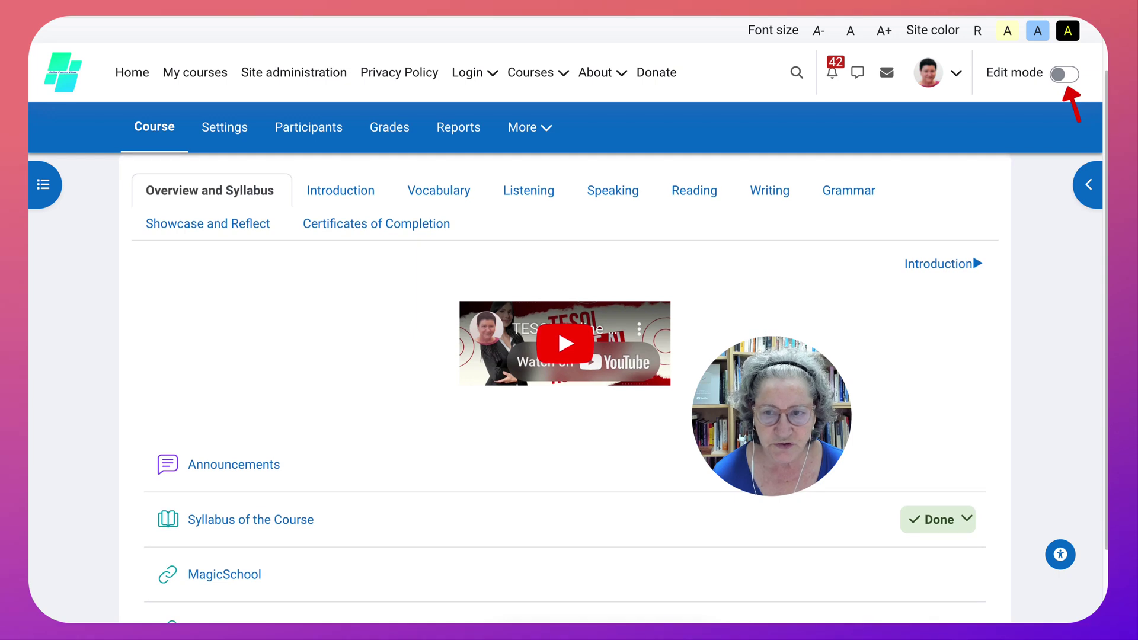
{"action": "left_click", "coordinate": [1063, 75]}
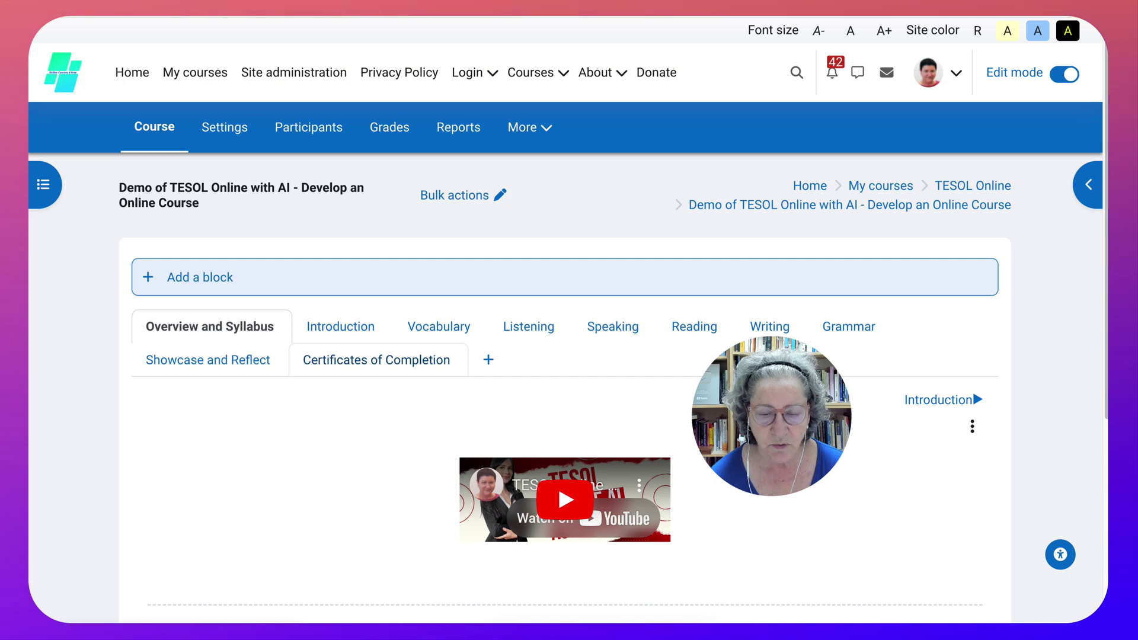
Add a new URL resource to the Overview and Syllabus section of the course
{"action": "scroll", "coordinate": [566, 391], "scroll_direction": "down", "scroll_amount": 2}
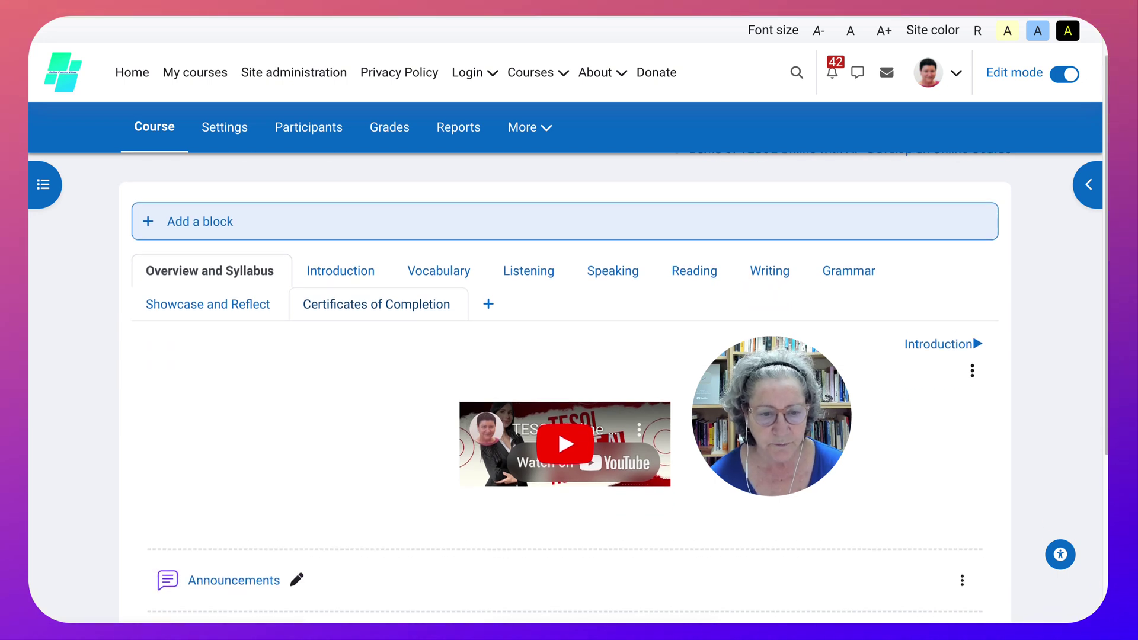
{"action": "scroll", "coordinate": [565, 391], "scroll_direction": "down", "scroll_amount": 1}
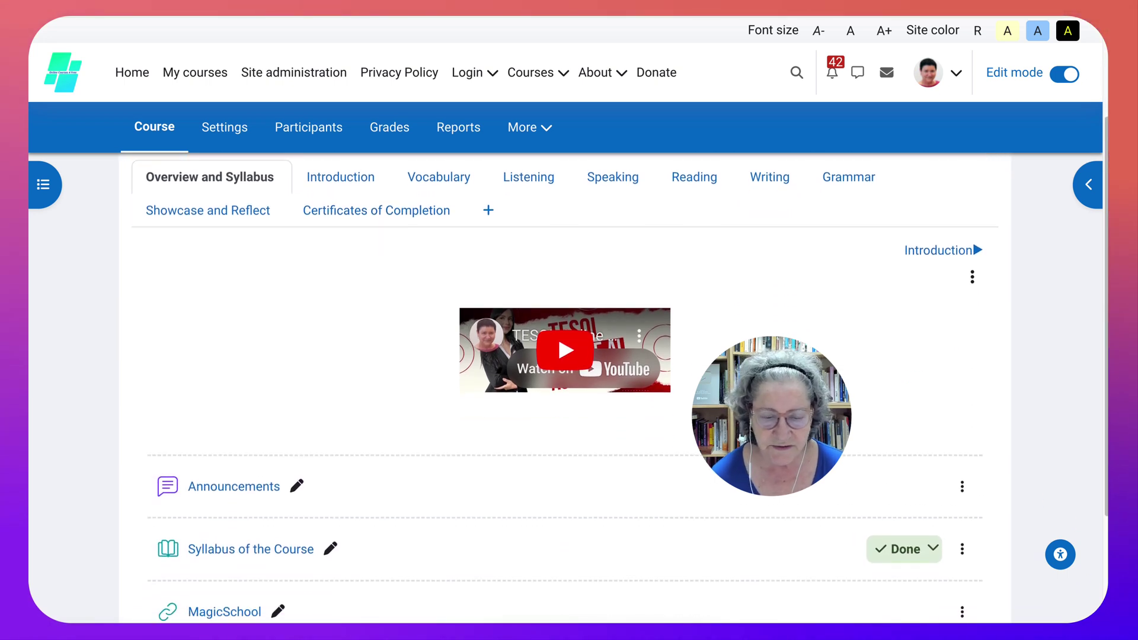
{"action": "scroll", "coordinate": [565, 391], "scroll_direction": "down", "scroll_amount": 3}
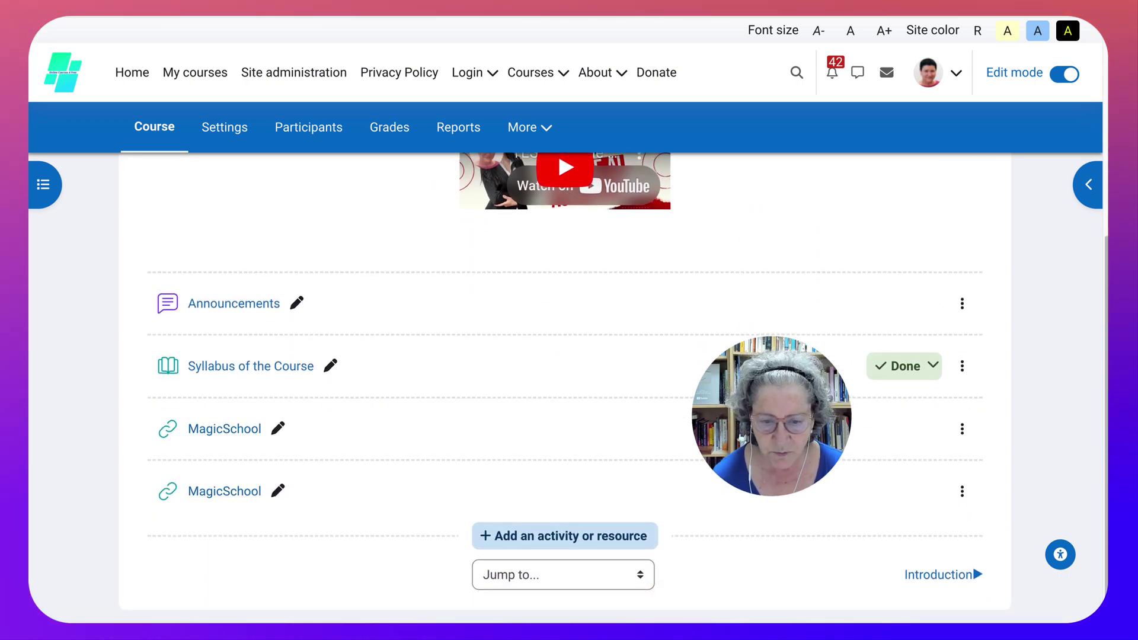
{"action": "left_click", "coordinate": [565, 536]}
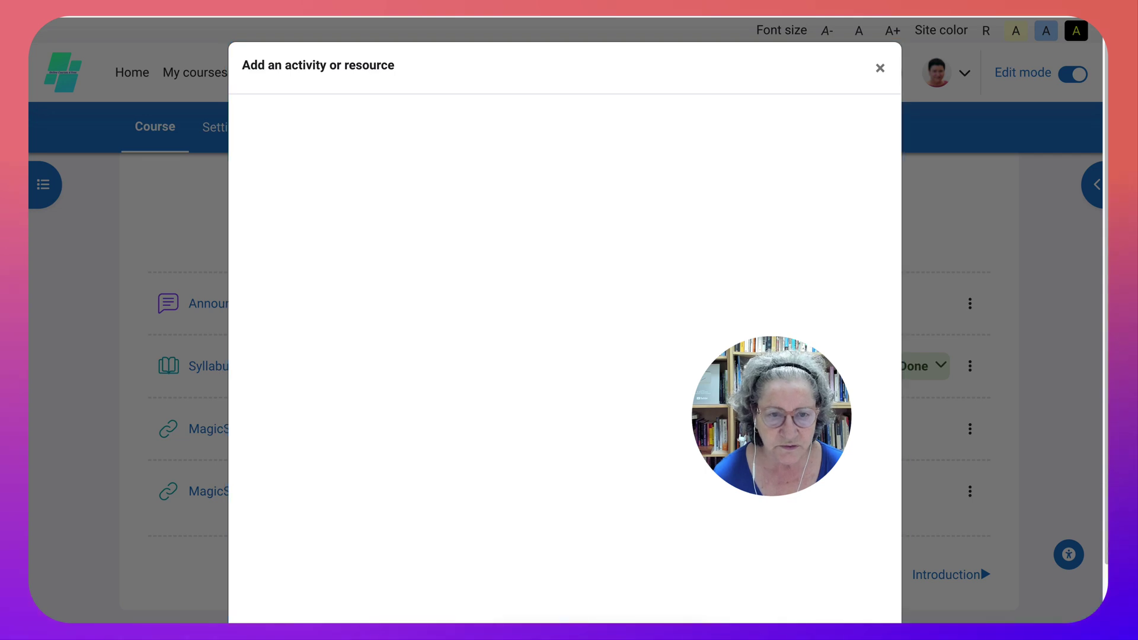
{"action": "left_click", "coordinate": [592, 169]}
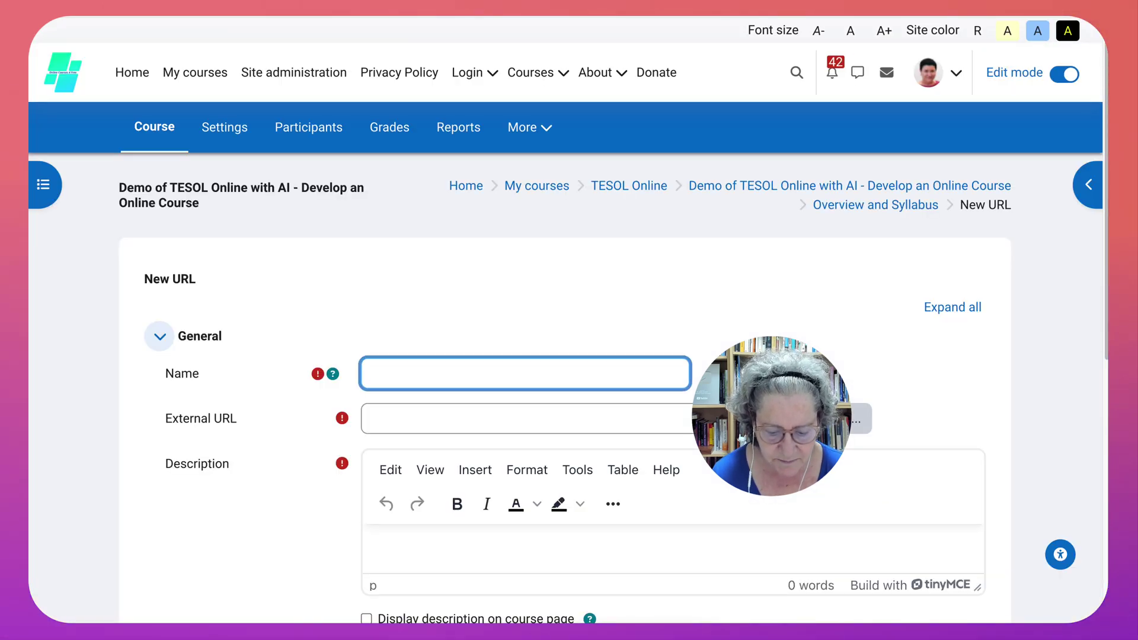
{"action": "type", "text": "Magic"}
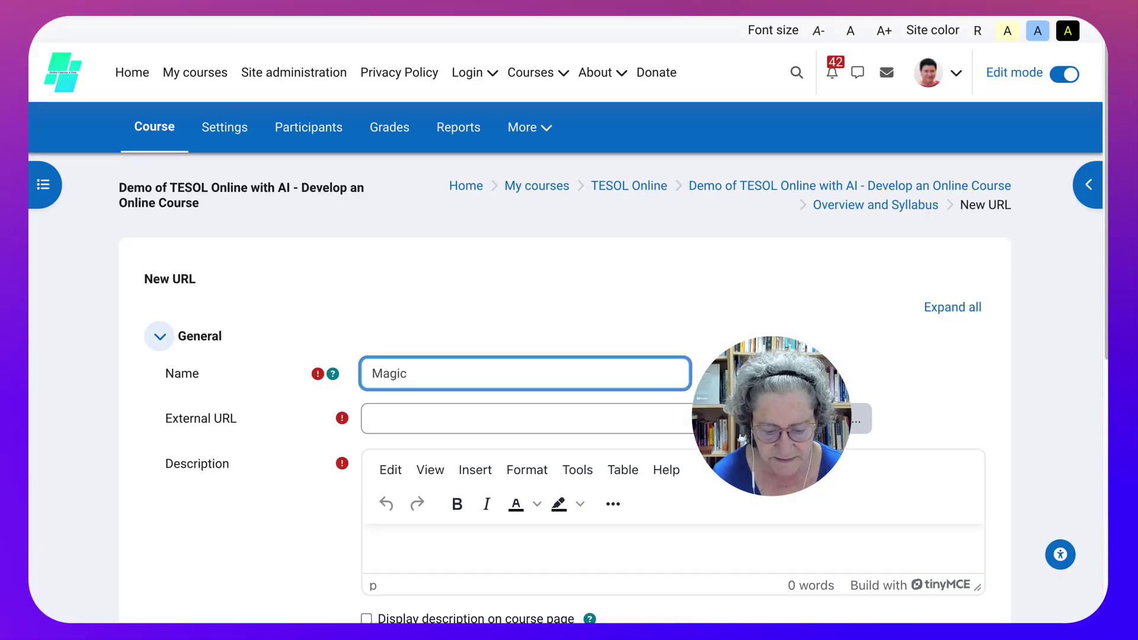
{"action": "type", "text": "School"}
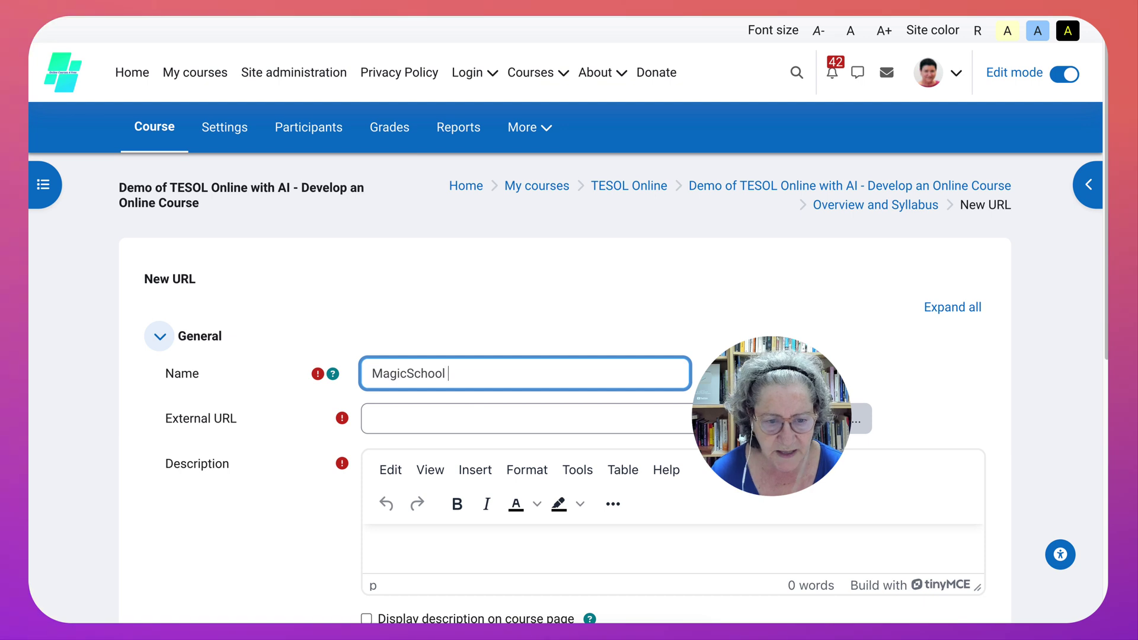
{"action": "left_click", "coordinate": [373, 418]}
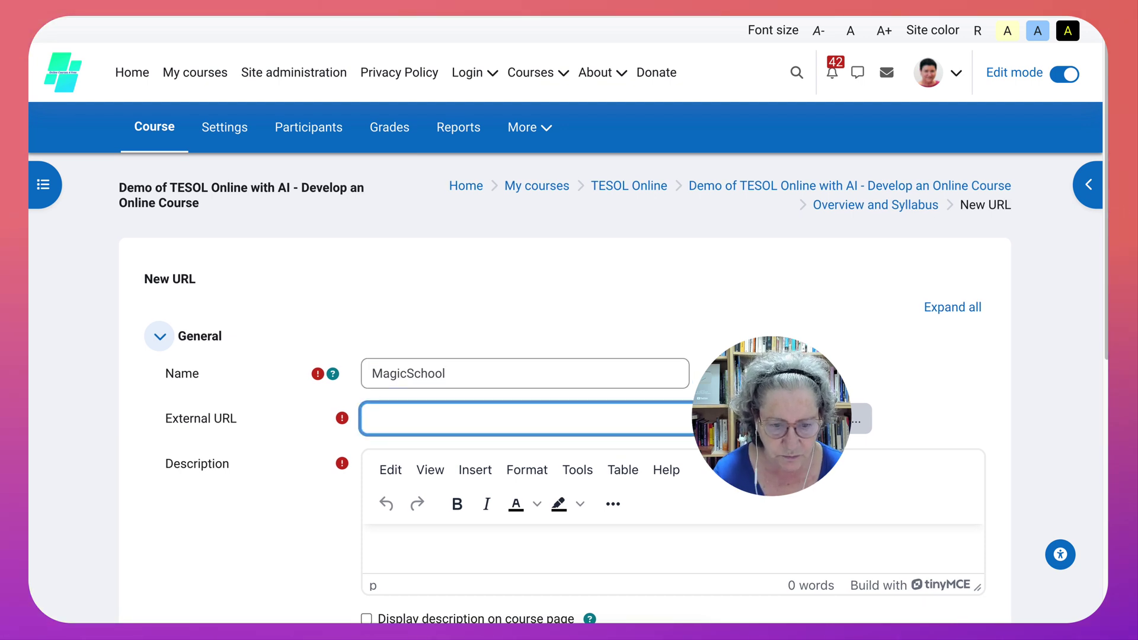
{"action": "type", "text": "https://app.magicschool.ai/"}
Enter "Try MagicSchool." as the description of the URL resource
{"action": "scroll", "coordinate": [457, 309], "scroll_direction": "down", "scroll_amount": 3}
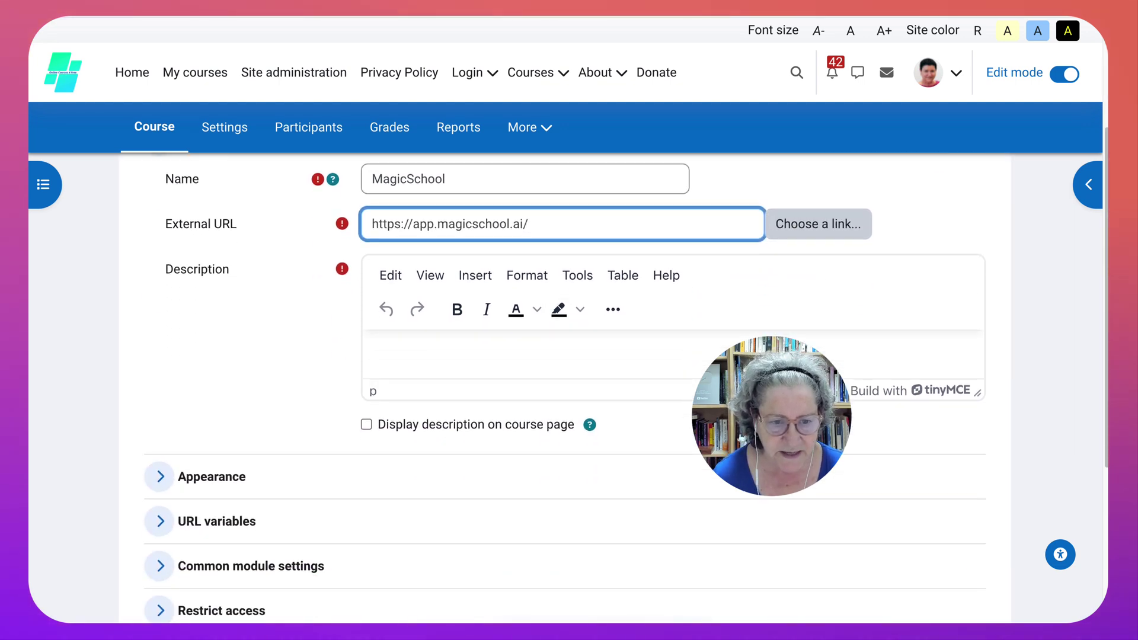
{"action": "left_click", "coordinate": [370, 351]}
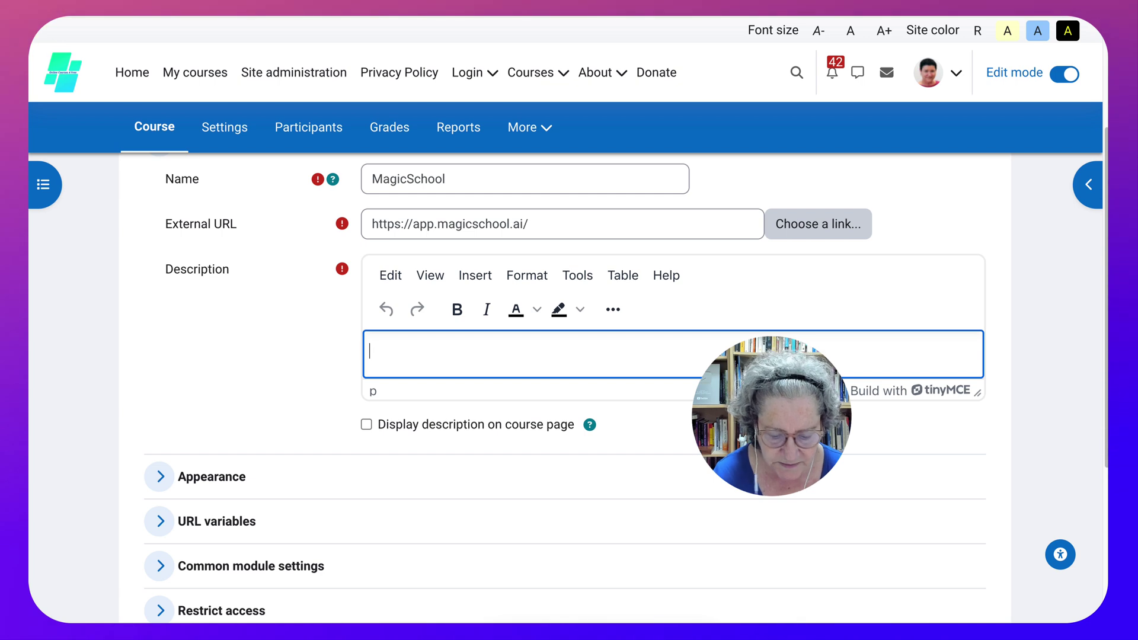
{"action": "type", "text": "Try M"}
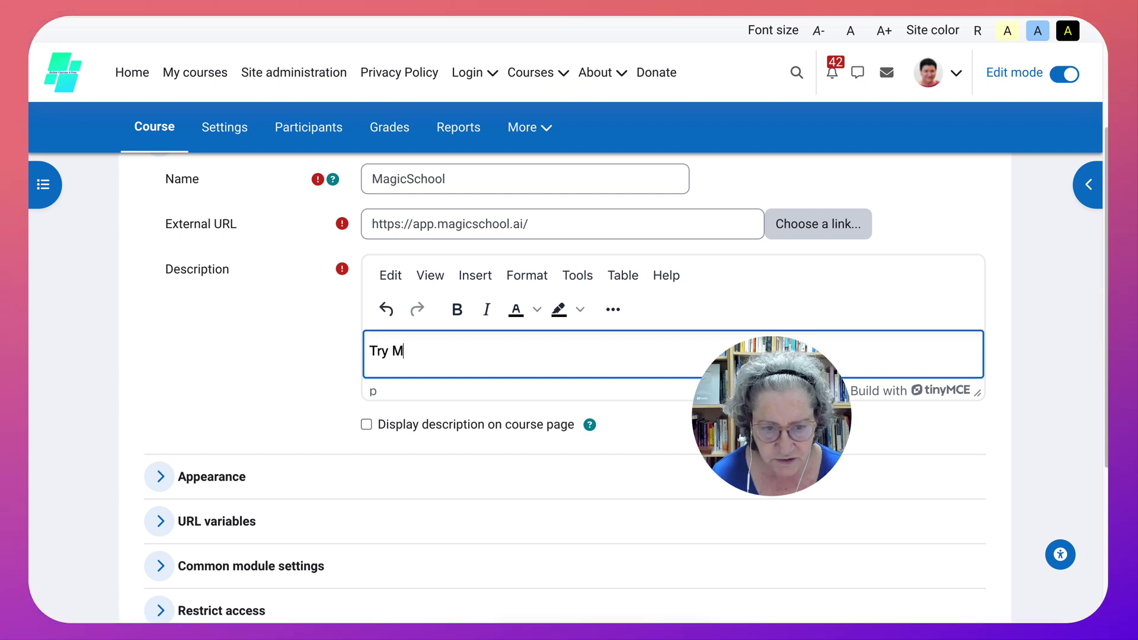
{"action": "type", "text": "agicSchool."}
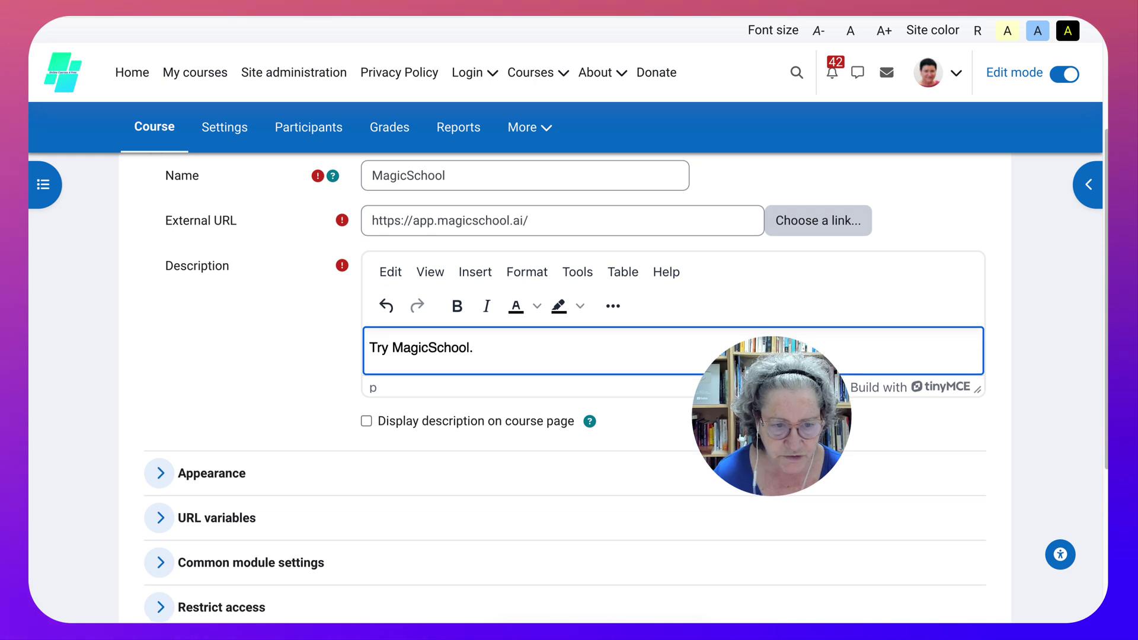
Expand the Appearance settings and look through the Display options, leaving Automatic selected
{"action": "scroll", "coordinate": [569, 356], "scroll_direction": "down", "scroll_amount": 2}
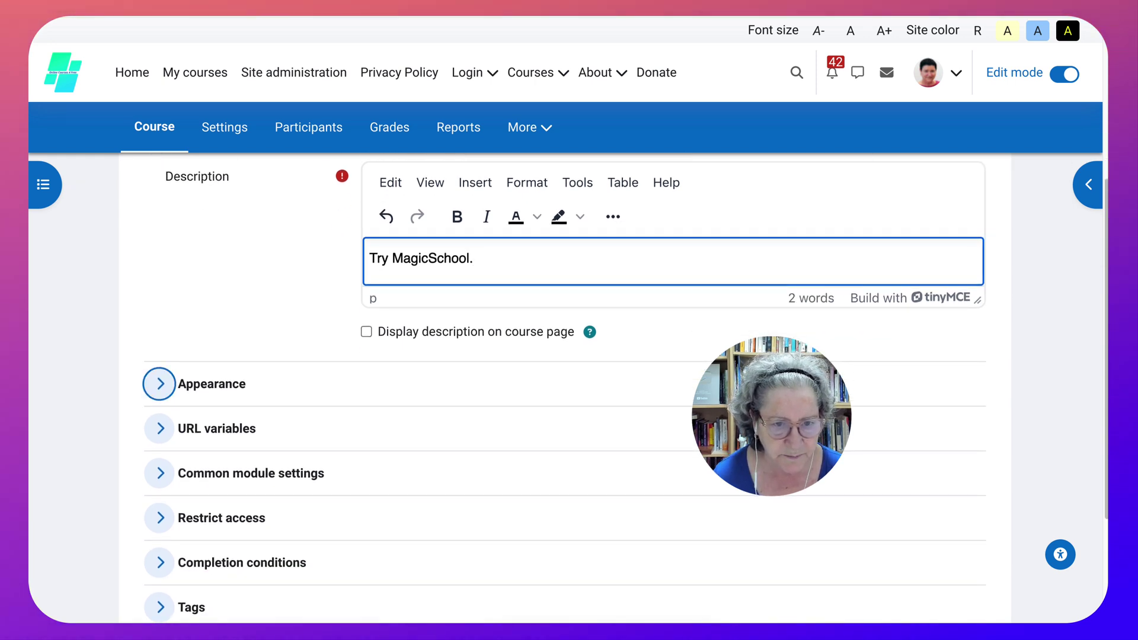
{"action": "left_click", "coordinate": [159, 384]}
{"action": "scroll", "coordinate": [564, 388], "scroll_direction": "down", "scroll_amount": 1}
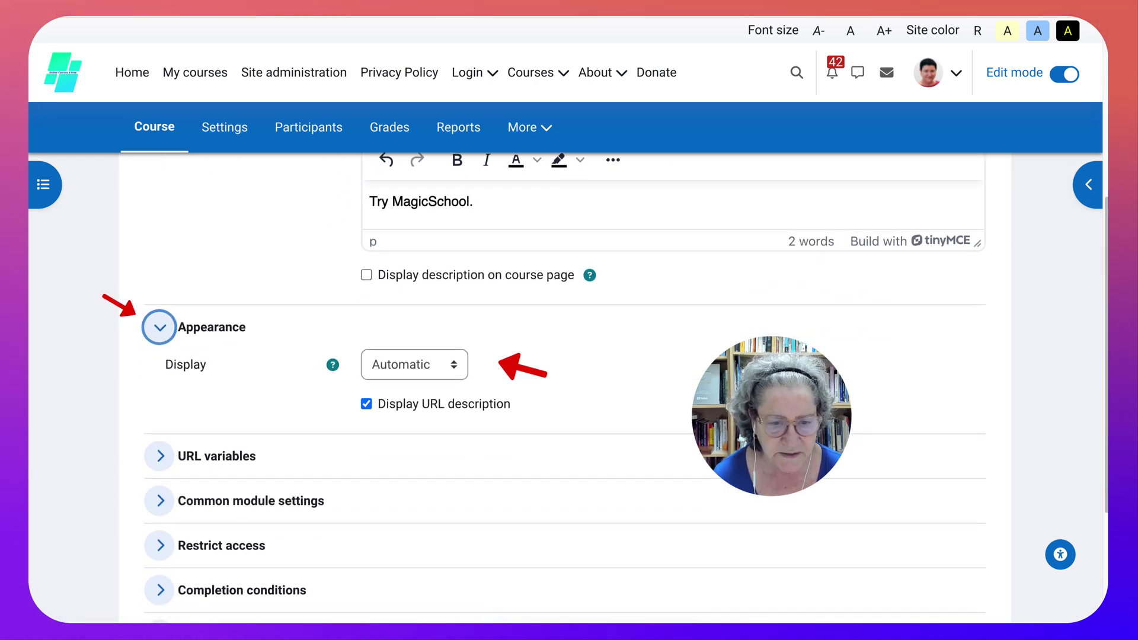
{"action": "left_click", "coordinate": [414, 364]}
{"action": "left_click", "coordinate": [403, 422]}
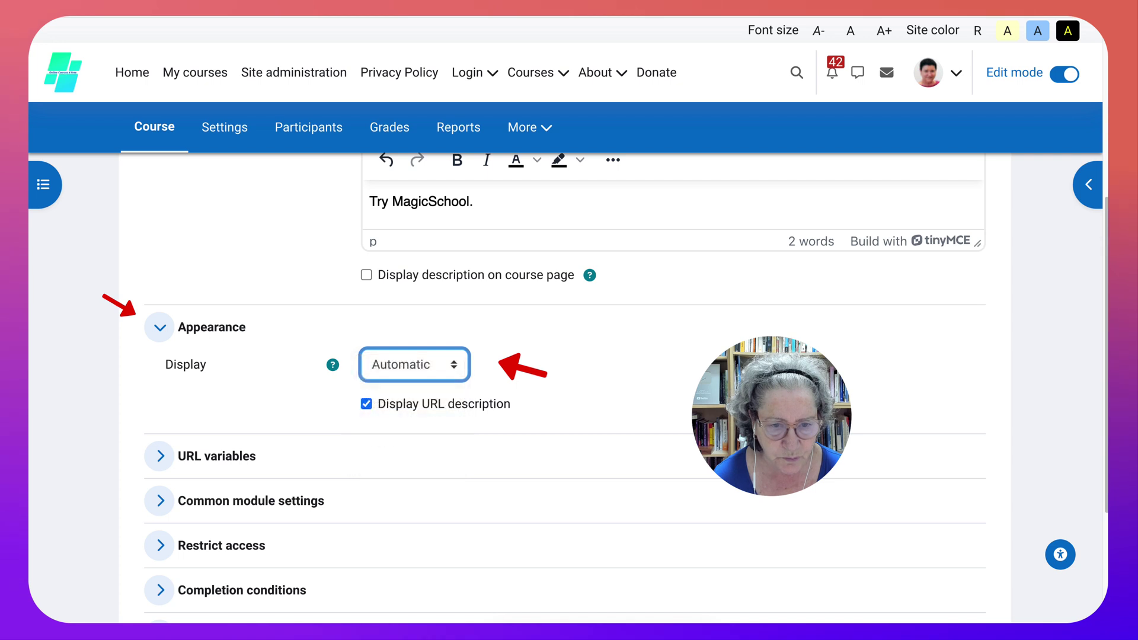
{"action": "key", "text": "space"}
{"action": "key", "text": "Down"}
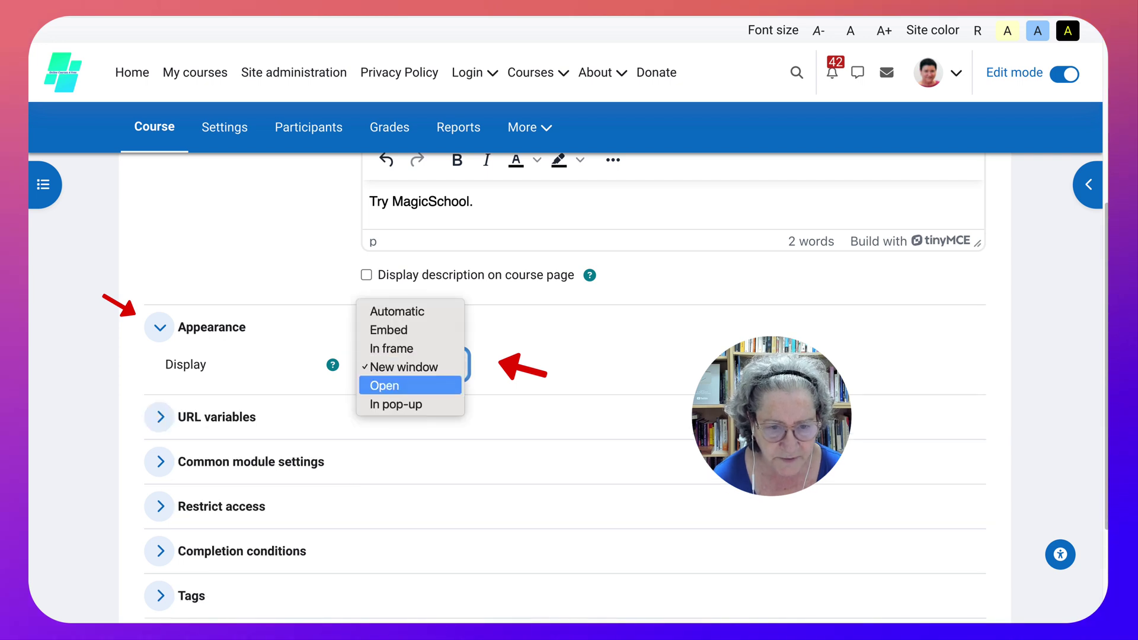
{"action": "key", "text": "Down"}
{"action": "key", "text": "Up"}
{"action": "key", "text": "Up"}
{"action": "key", "text": "Up"}
{"action": "key", "text": "Up"}
{"action": "key", "text": "Up"}
{"action": "key", "text": "Return"}
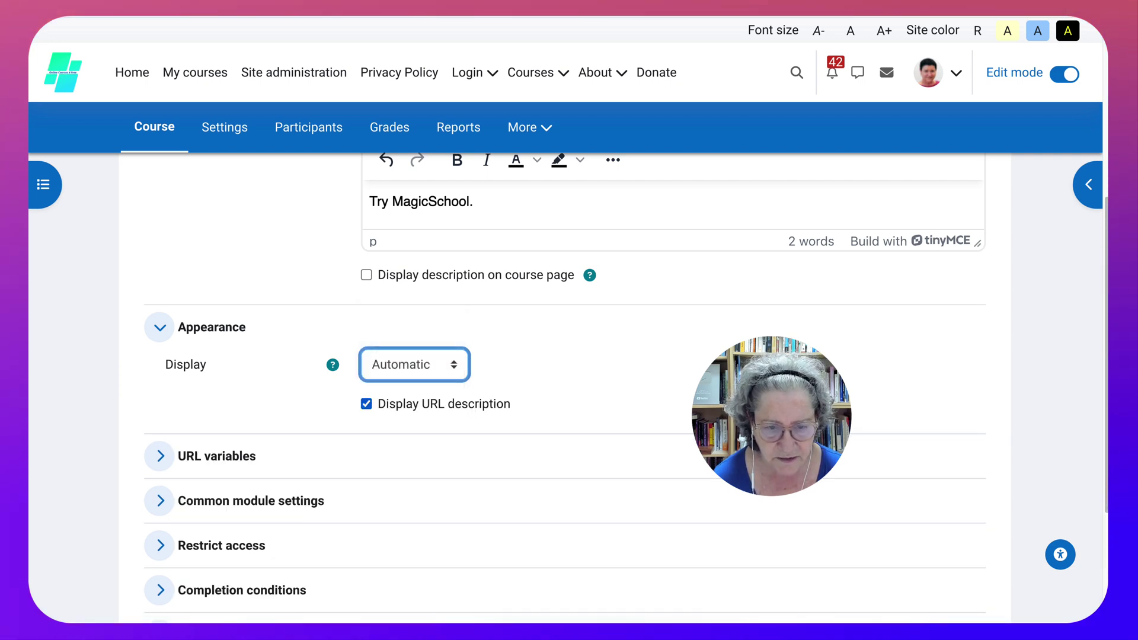
Read the help explanation of the Display setting, then save and display the MagicSchool URL resource
{"action": "scroll", "coordinate": [566, 385], "scroll_direction": "down", "scroll_amount": 2}
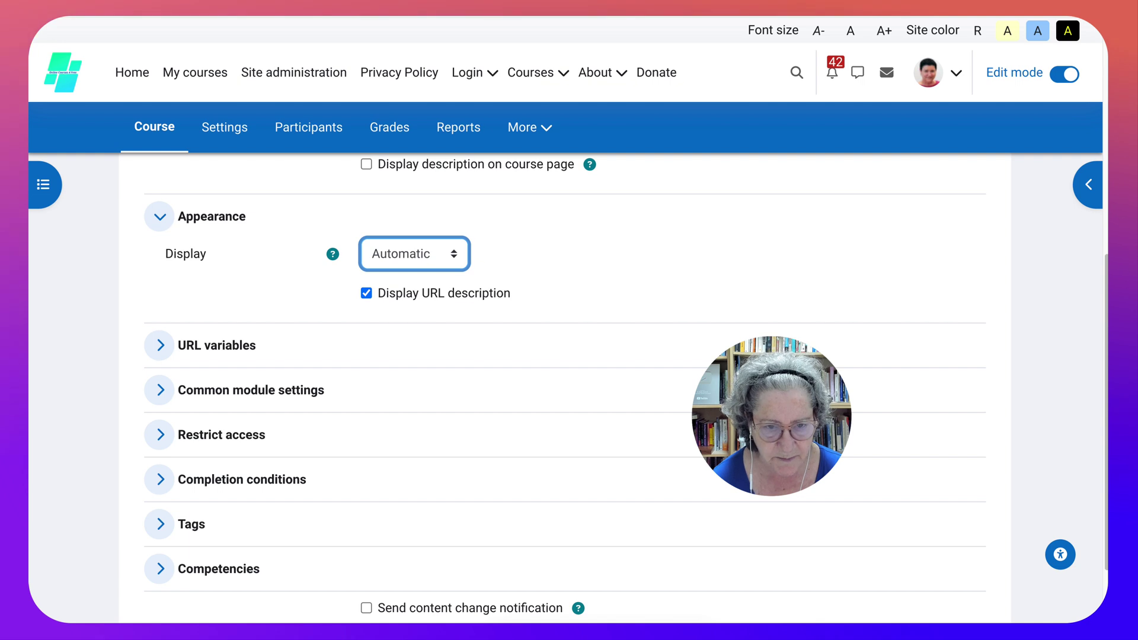
{"action": "key", "text": "shift+Tab"}
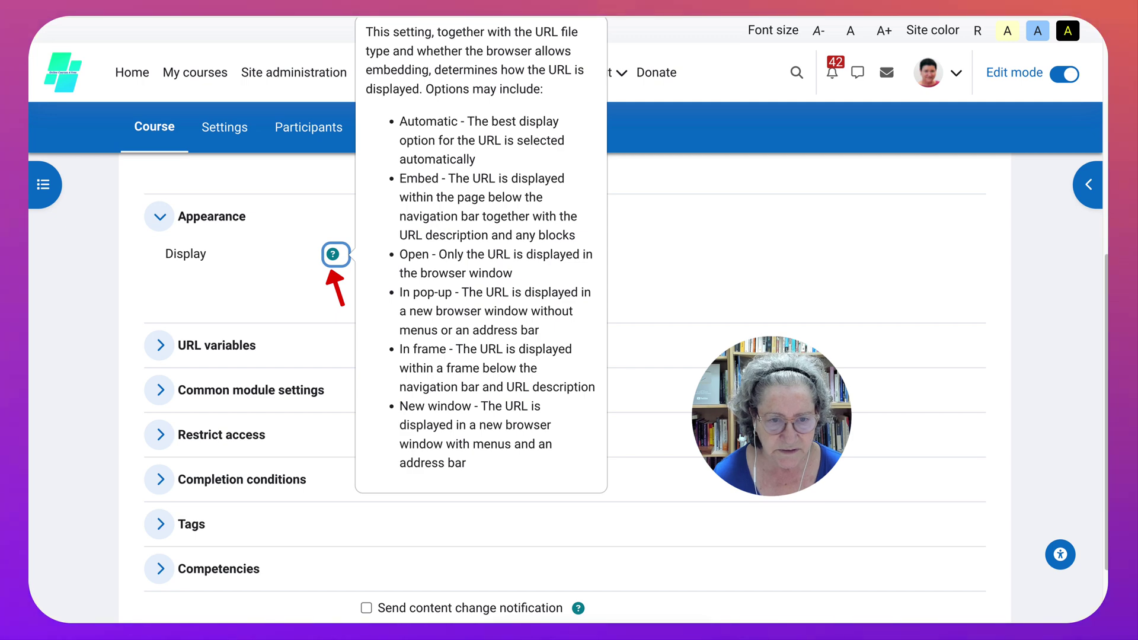
{"action": "key", "text": "Escape"}
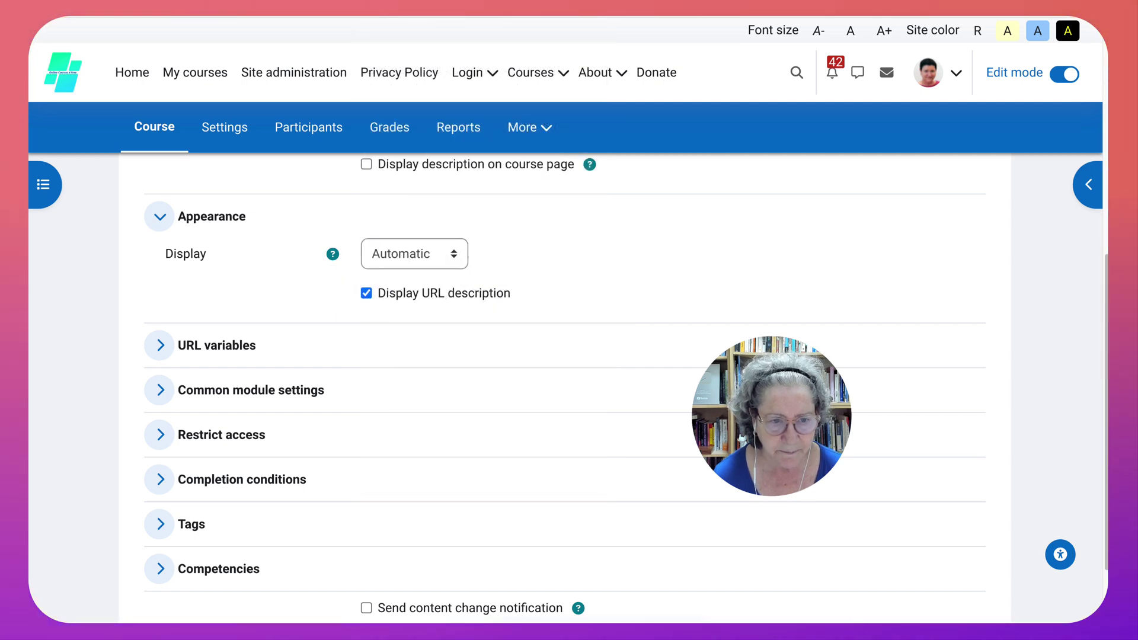
{"action": "scroll", "coordinate": [563, 385], "scroll_direction": "down", "scroll_amount": 2}
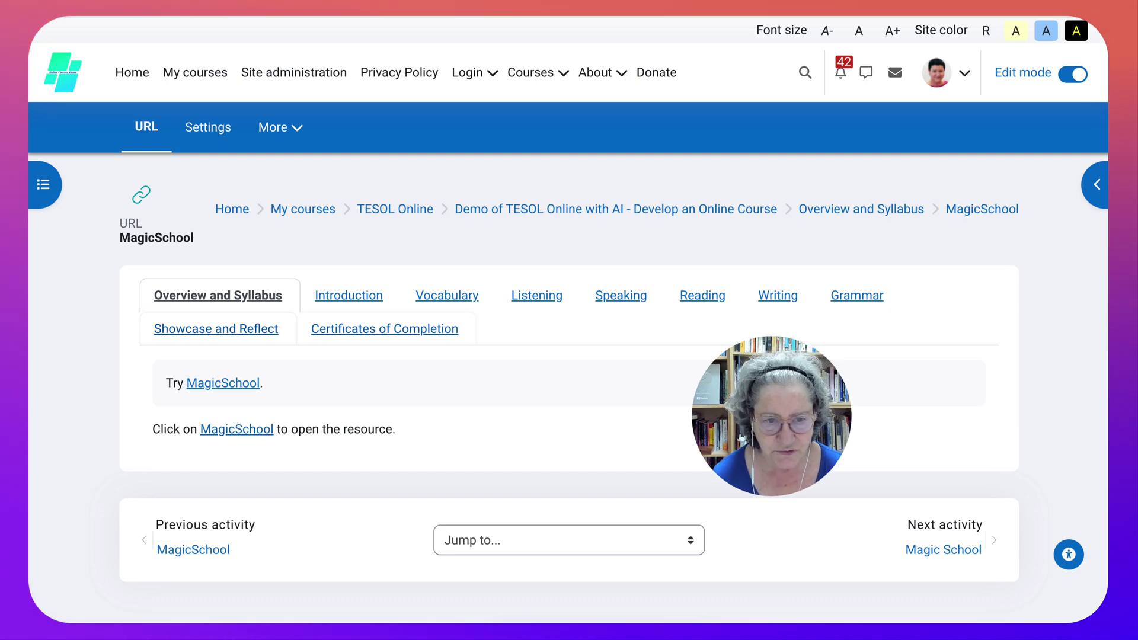
Go to the Introduction section and add a new Page resource to it
{"action": "left_click", "coordinate": [348, 295]}
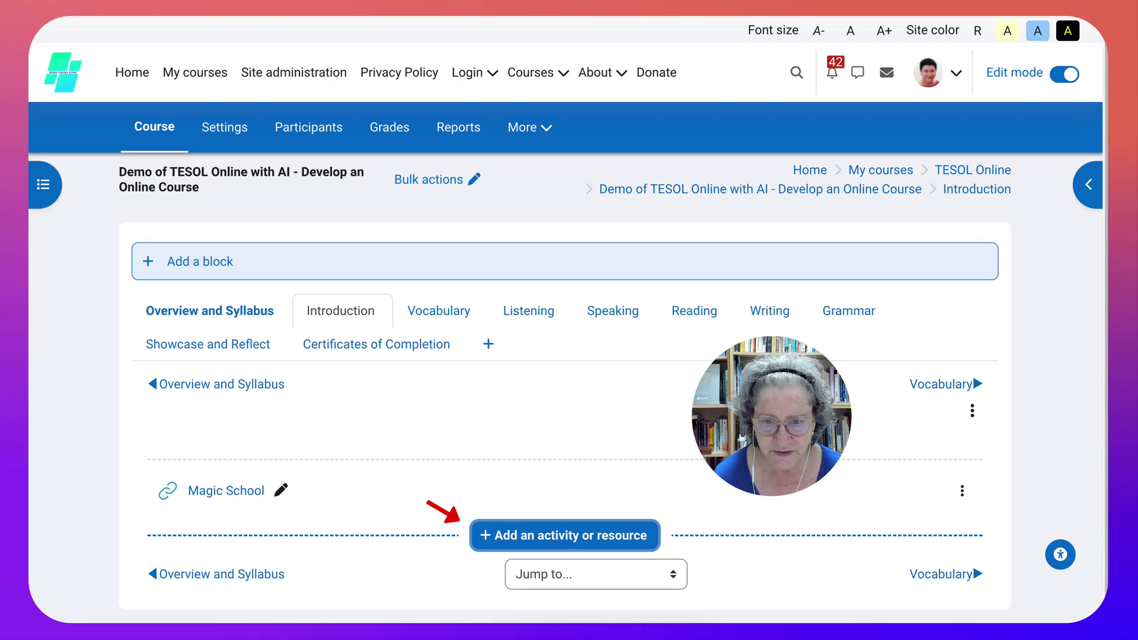
{"action": "left_click", "coordinate": [564, 535]}
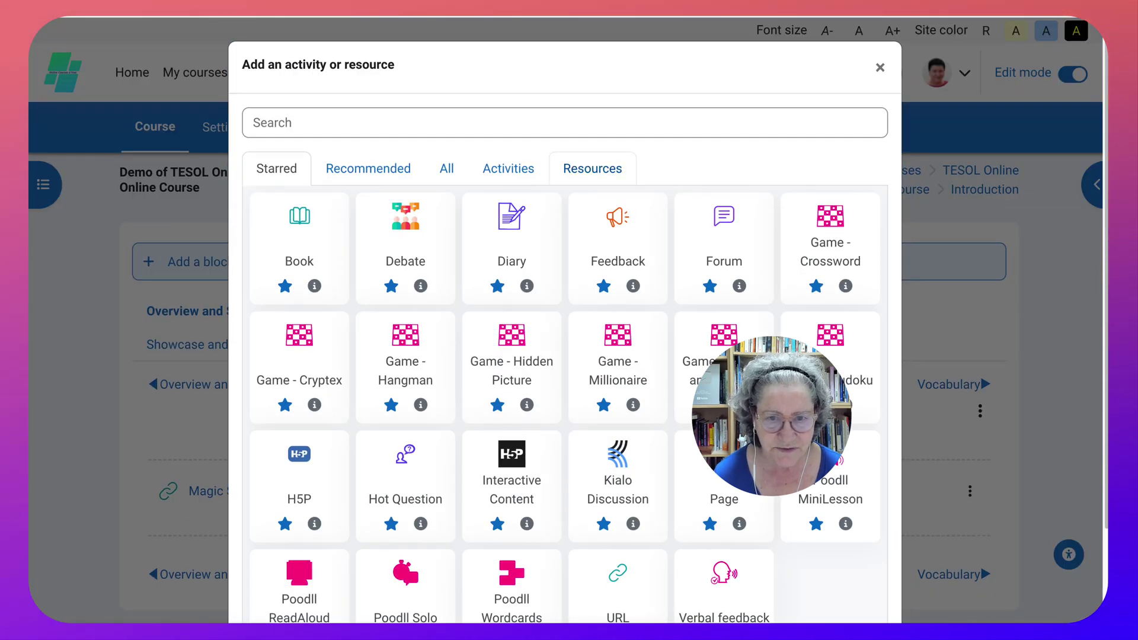
{"action": "left_click", "coordinate": [592, 169]}
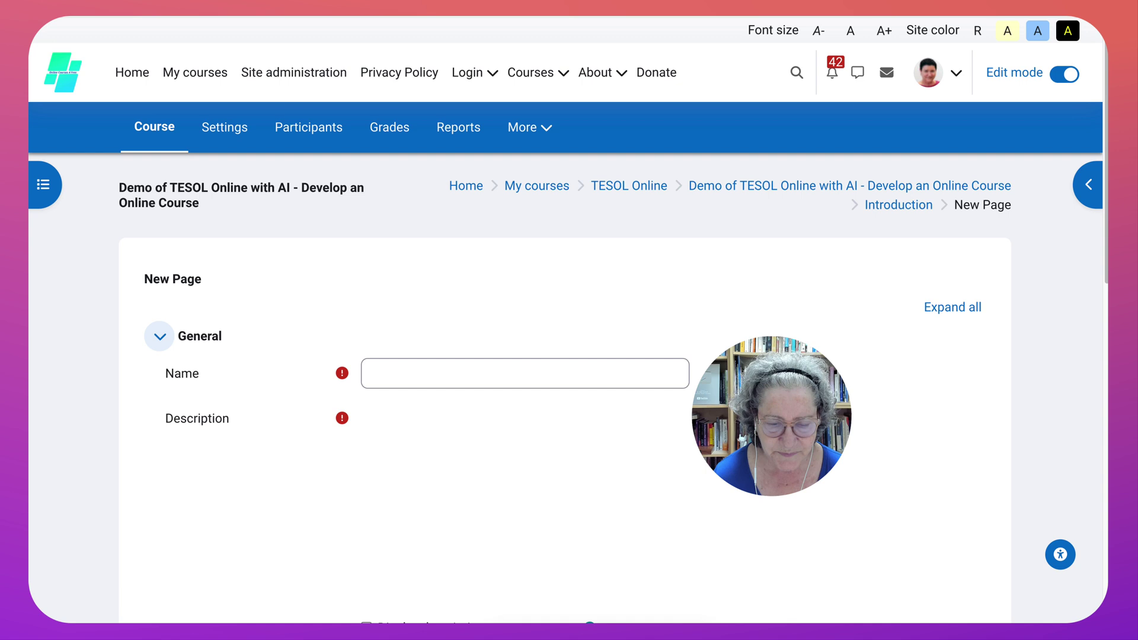
Name the new page MagicSchool and place the cursor in its description
{"action": "scroll", "coordinate": [565, 388], "scroll_direction": "down", "scroll_amount": 3}
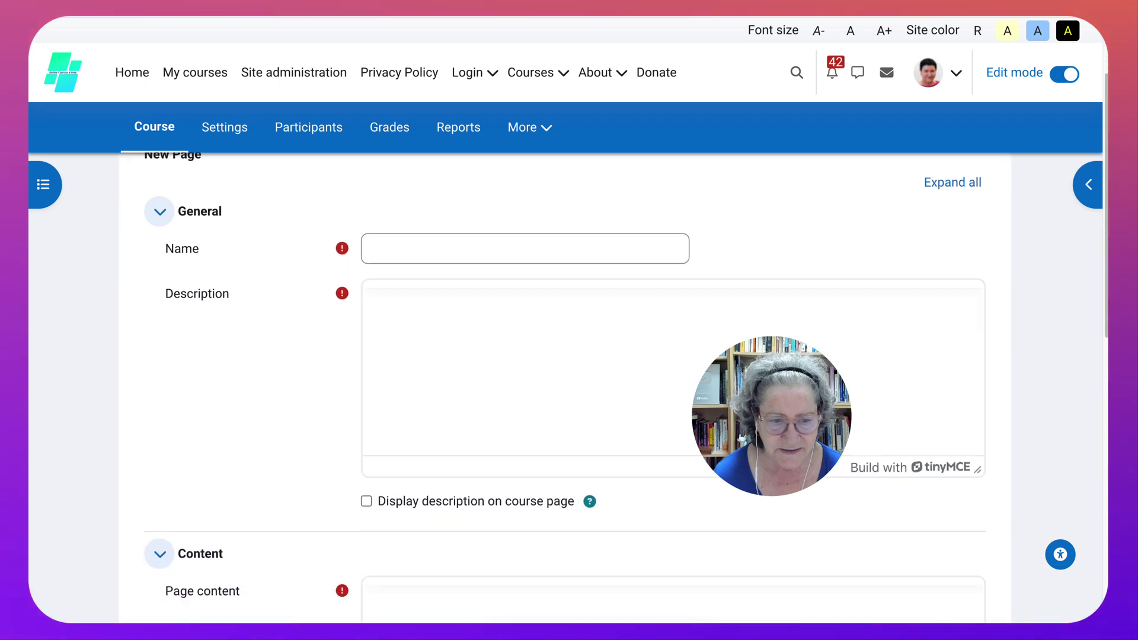
{"action": "scroll", "coordinate": [565, 389], "scroll_direction": "up", "scroll_amount": 1}
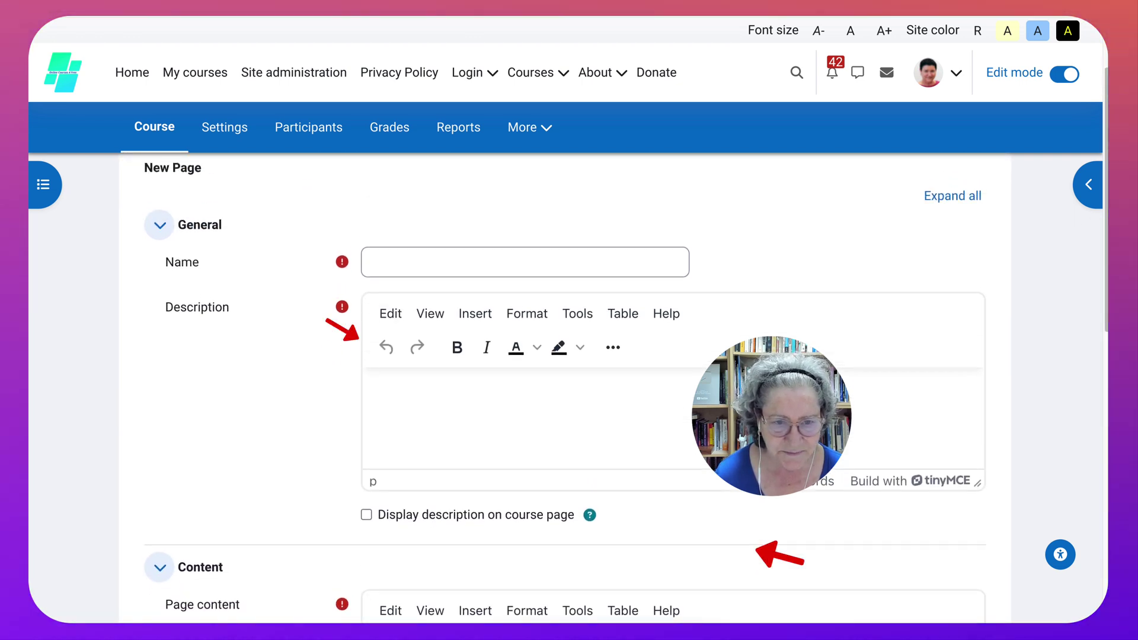
{"action": "left_click", "coordinate": [373, 262]}
{"action": "type", "text": "M"}
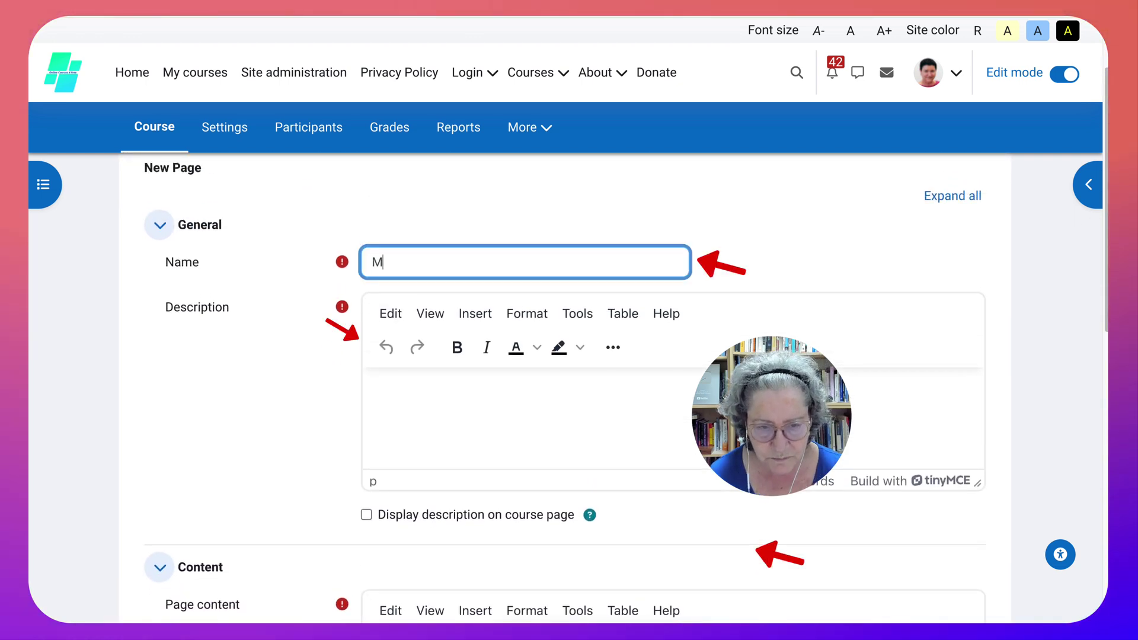
{"action": "type", "text": "agic"}
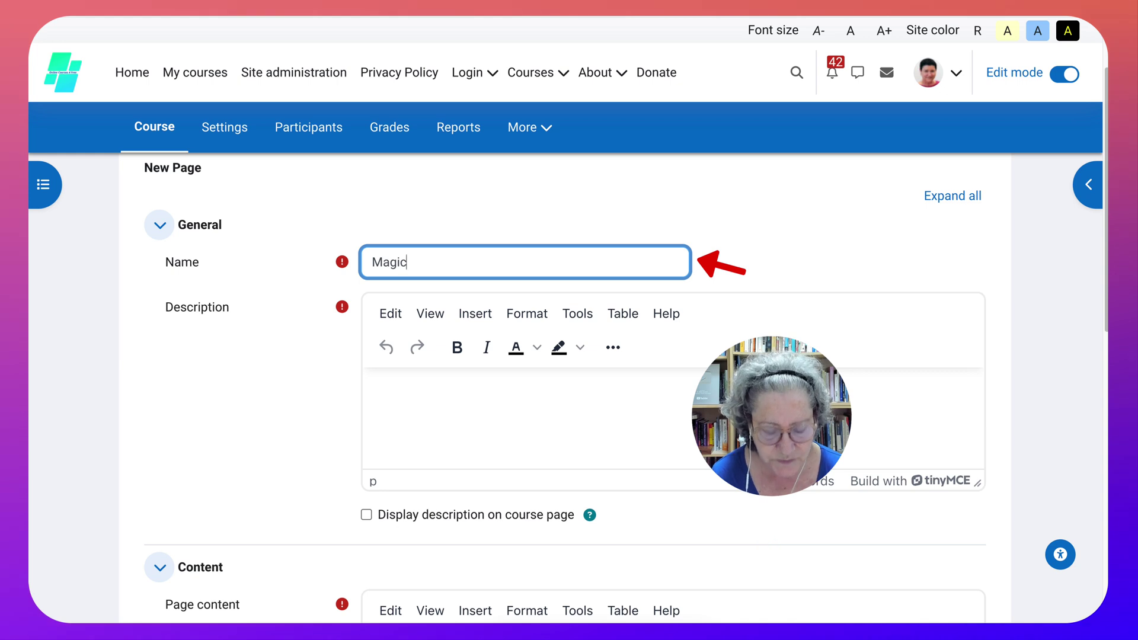
{"action": "type", "text": "Sch"}
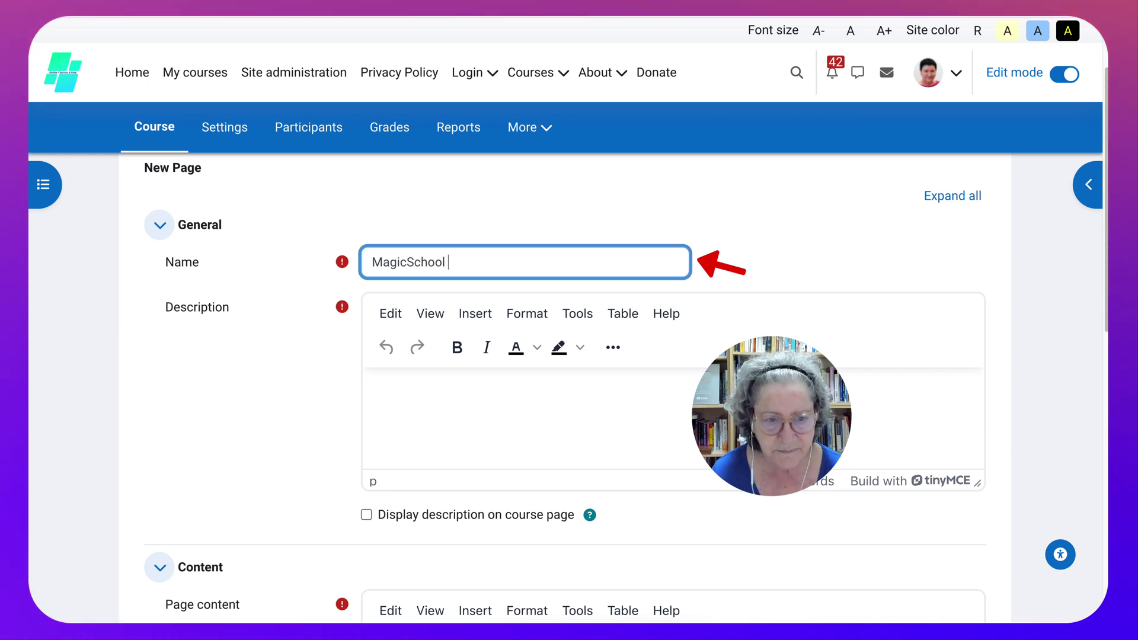
{"action": "type", "text": "ool"}
{"action": "left_click", "coordinate": [372, 385]}
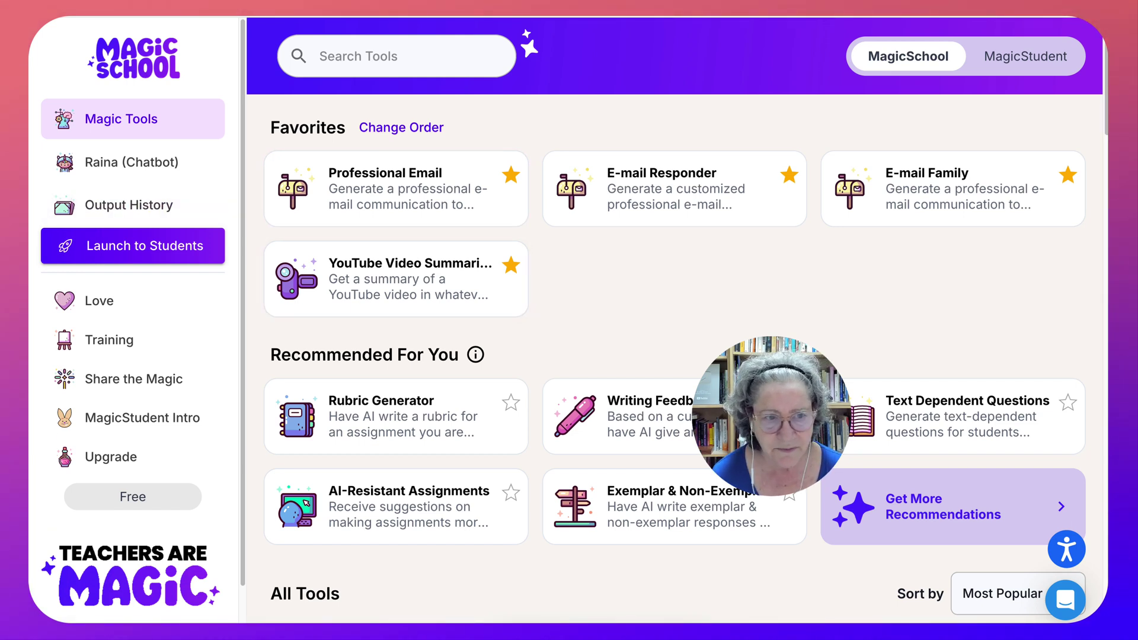
Switch to the MagicSchool site and show its Magic Tools overview
{"action": "left_click", "coordinate": [141, 122]}
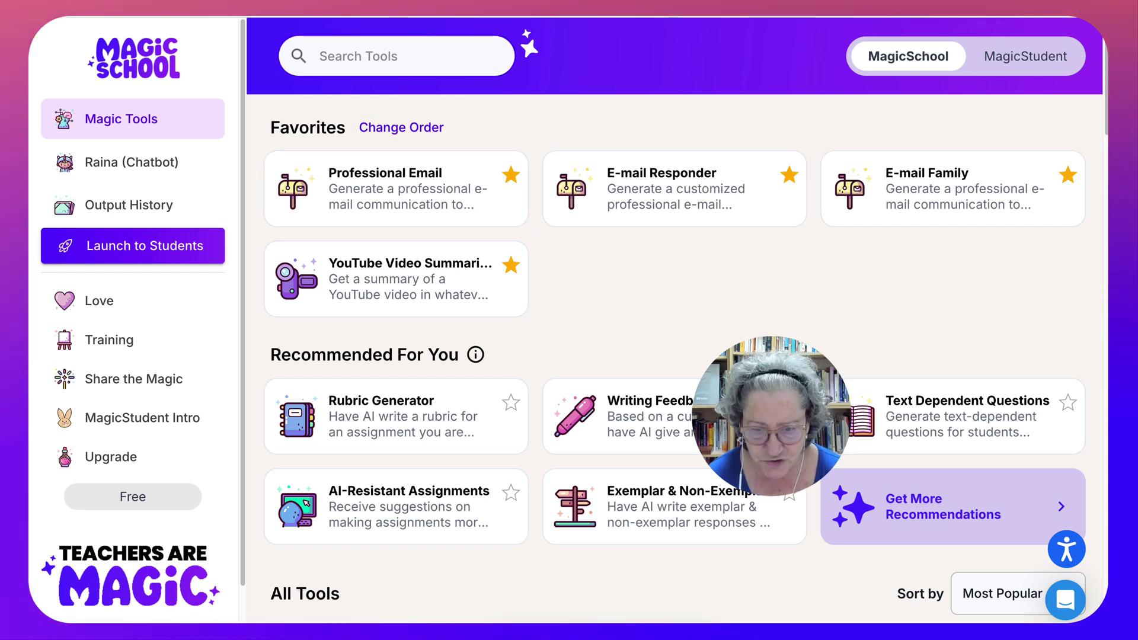
Search the MagicSchool tools for "Information" and open the Informational Texts tool
{"action": "type", "text": "Informat"}
{"action": "type", "text": "ion"}
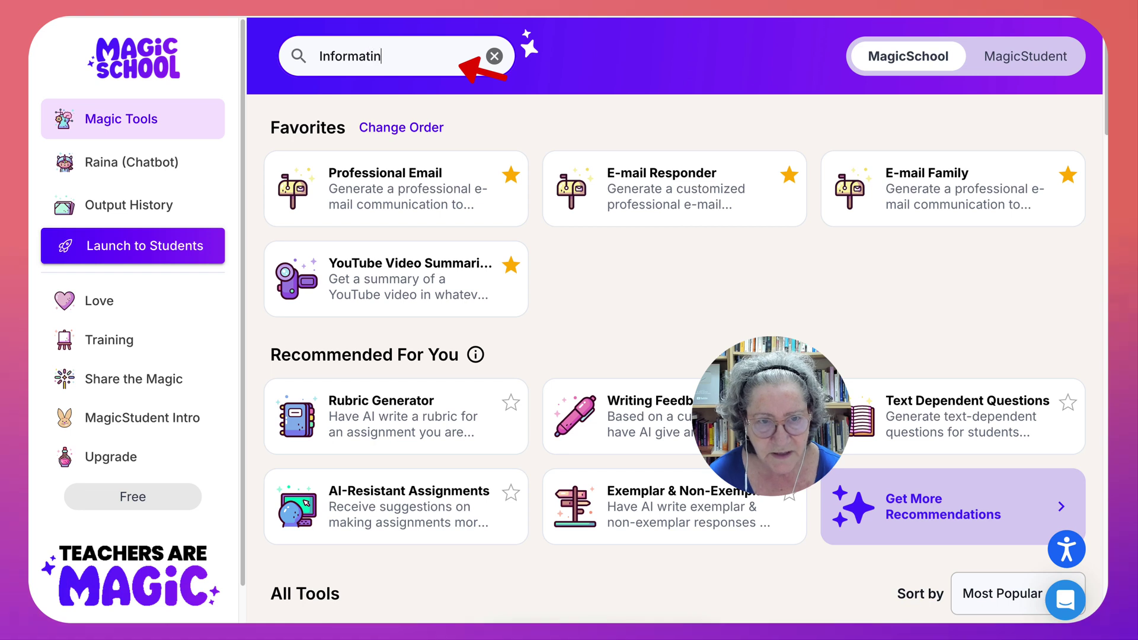
{"action": "key", "text": "BackSpace"}
{"action": "key", "text": "BackSpace"}
{"action": "type", "text": "ion"}
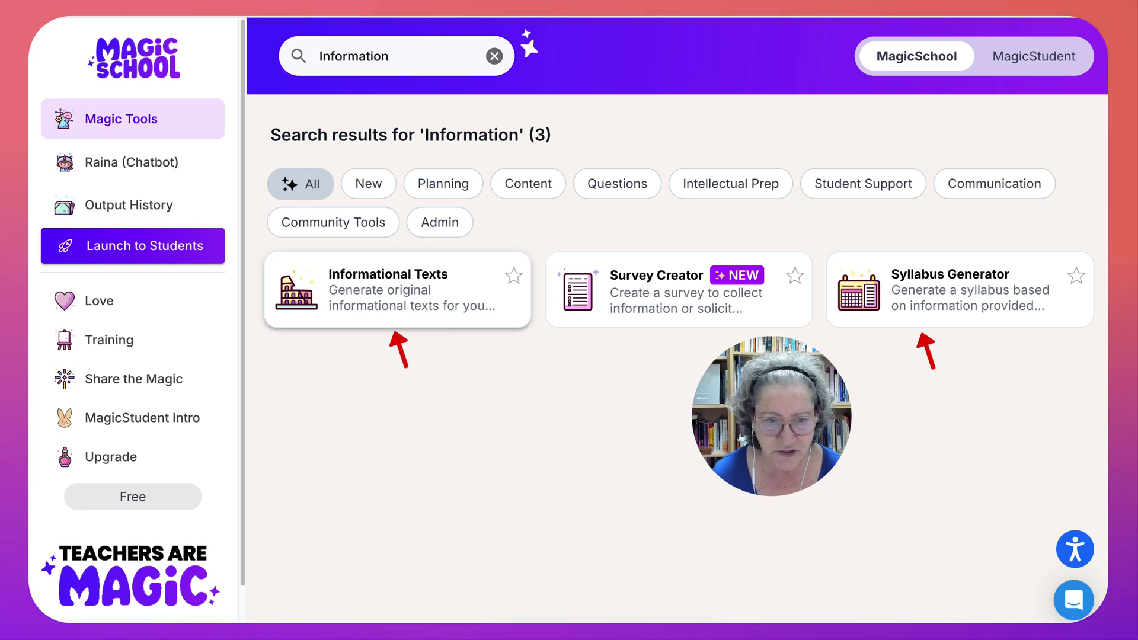
{"action": "left_click", "coordinate": [392, 296]}
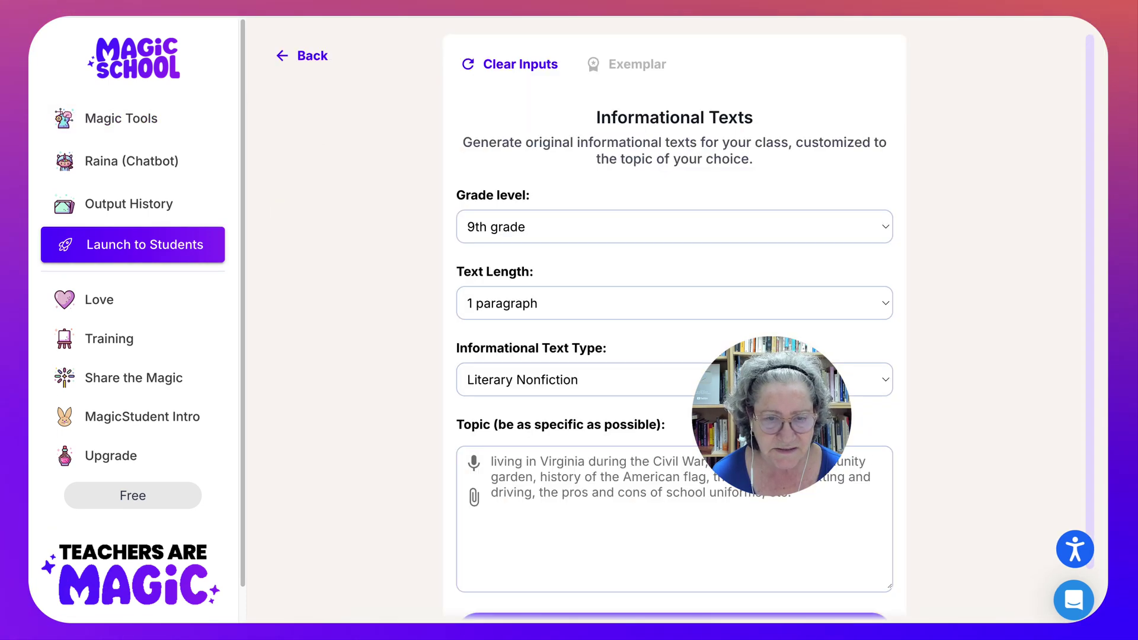
Set the grade level of the informational text to Professional Staff and enter the topic "Living in Canada"
{"action": "left_click", "coordinate": [675, 227]}
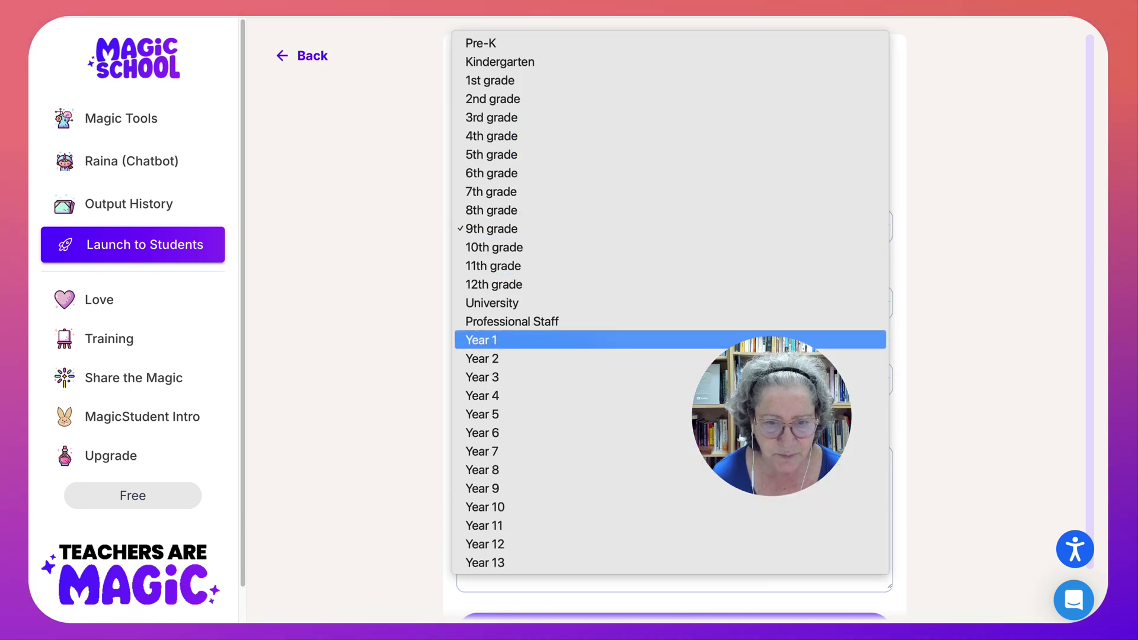
{"action": "key", "text": "Return"}
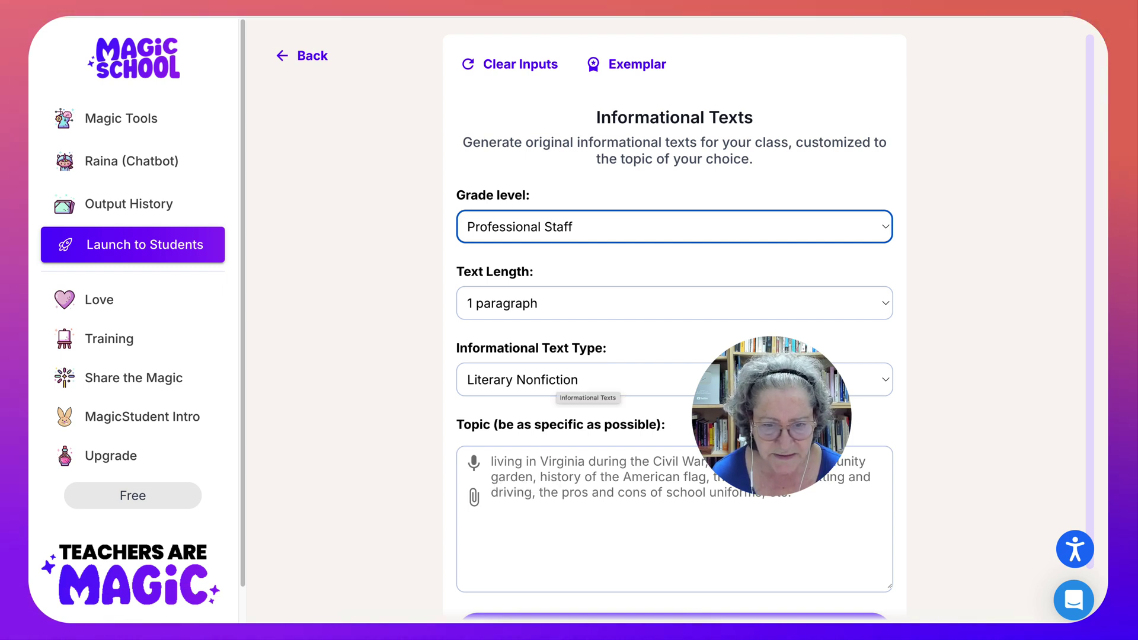
{"action": "left_click", "coordinate": [493, 462]}
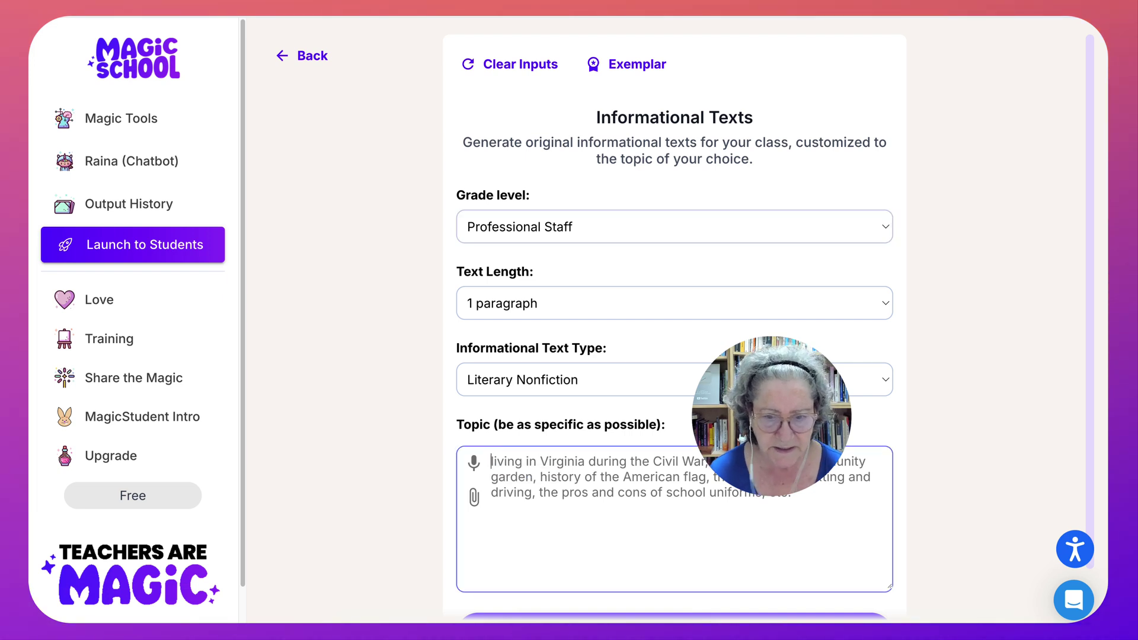
{"action": "type", "text": "Livi"}
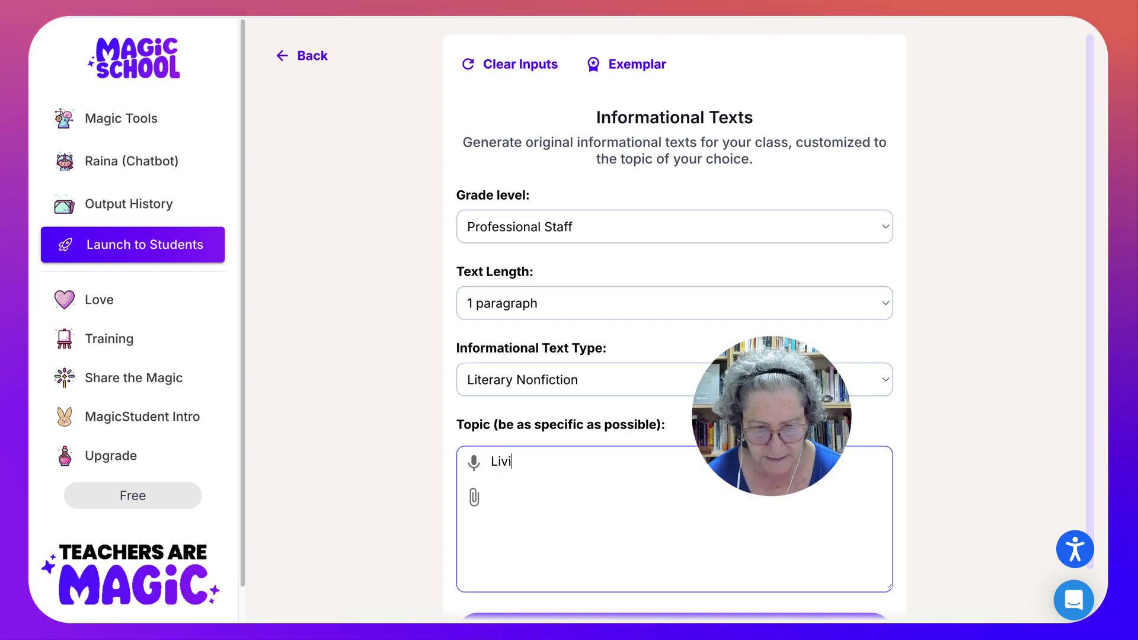
{"action": "type", "text": "ng n"}
{"action": "key", "text": "BackSpace"}
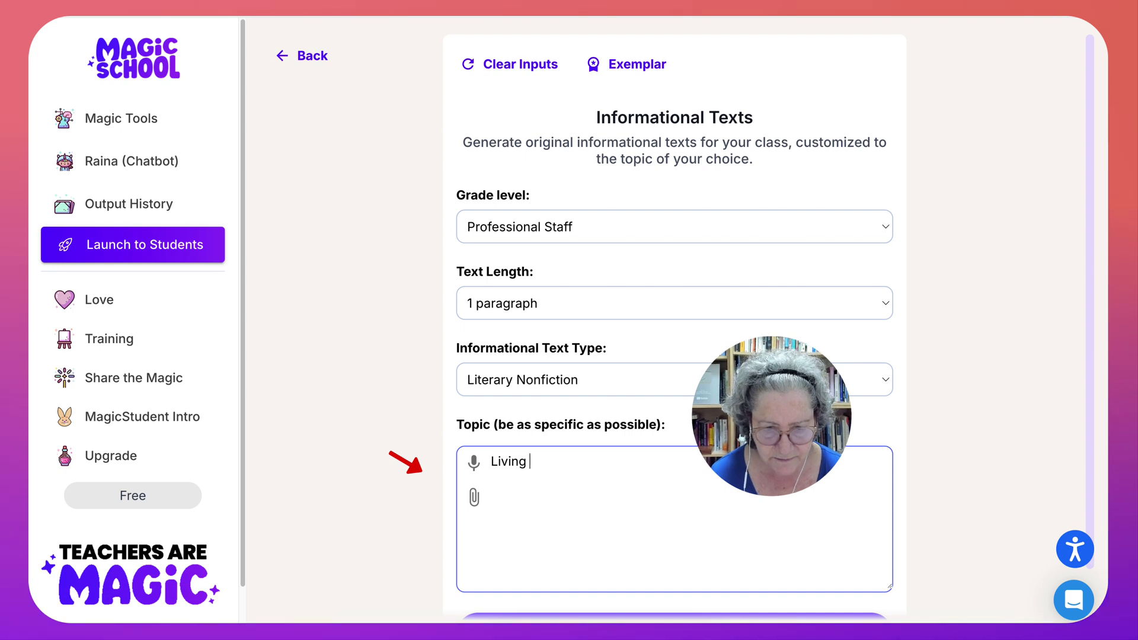
{"action": "type", "text": "in t"}
{"action": "key", "text": "BackSpace"}
{"action": "type", "text": "C"}
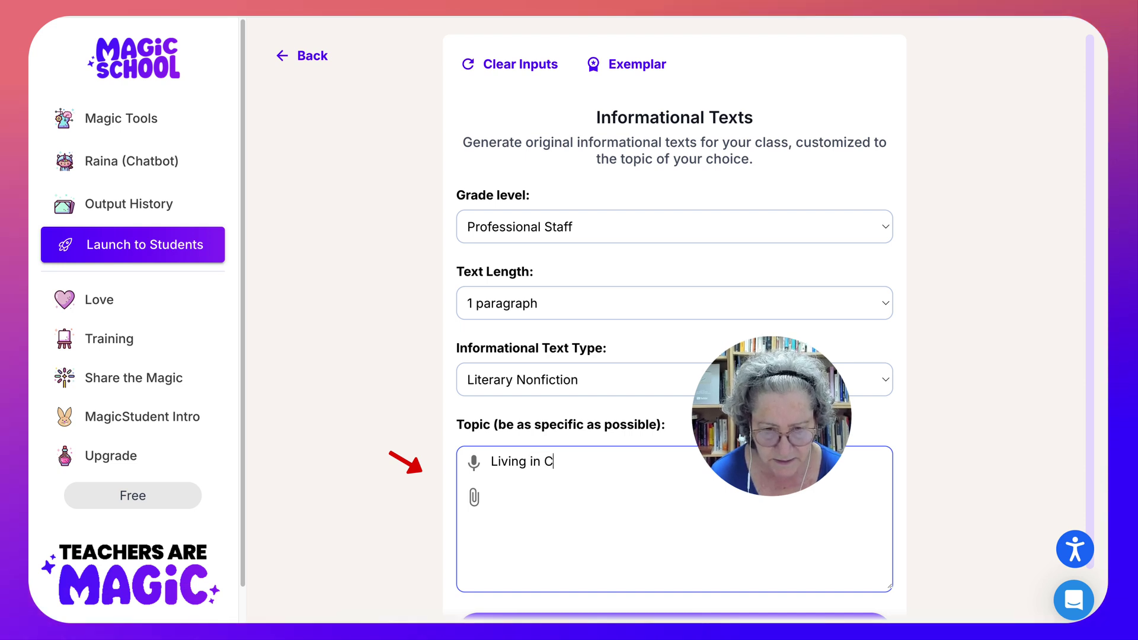
{"action": "type", "text": "anvanada"}
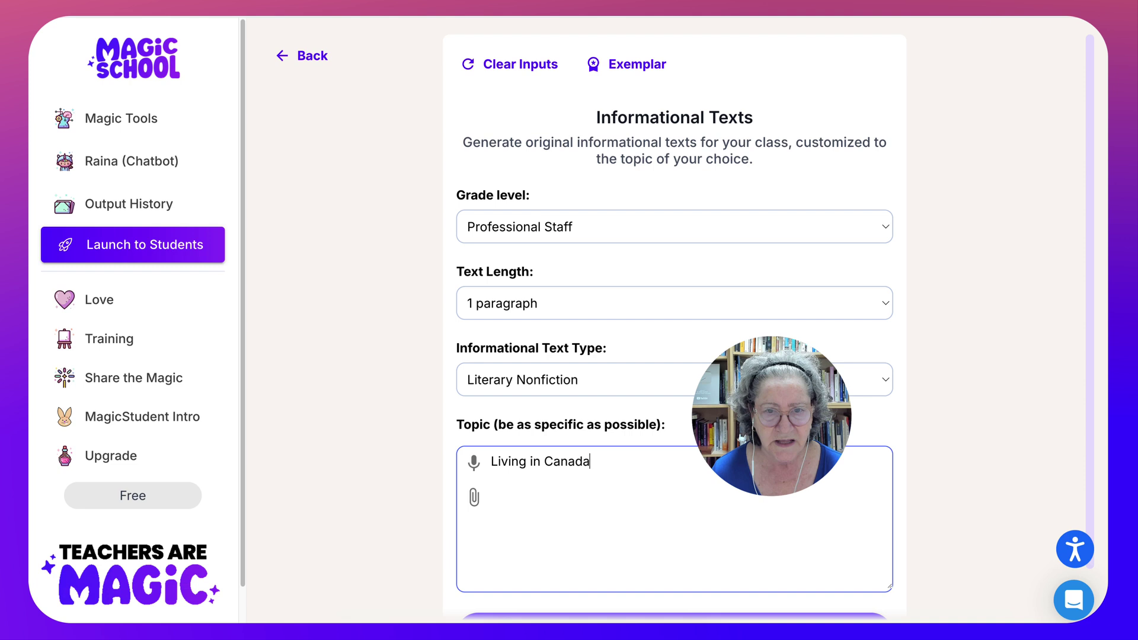
Extend the topic to specify that it is for new adult learners, and generate the informational text
{"action": "scroll", "coordinate": [674, 326], "scroll_direction": "down", "scroll_amount": 1}
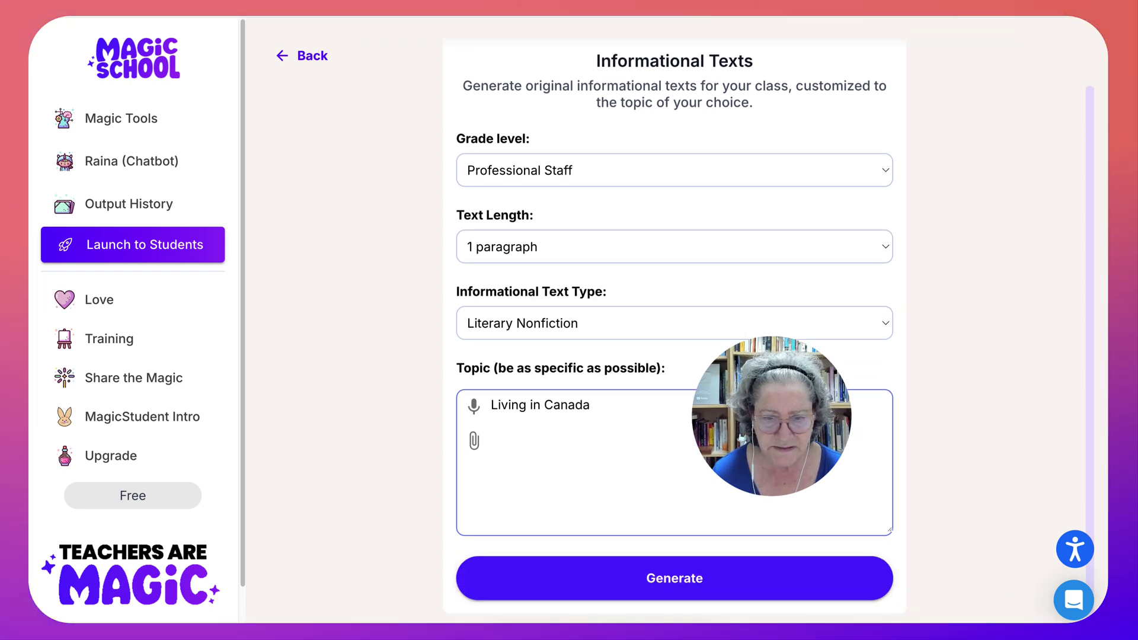
{"action": "type", "text": "for"}
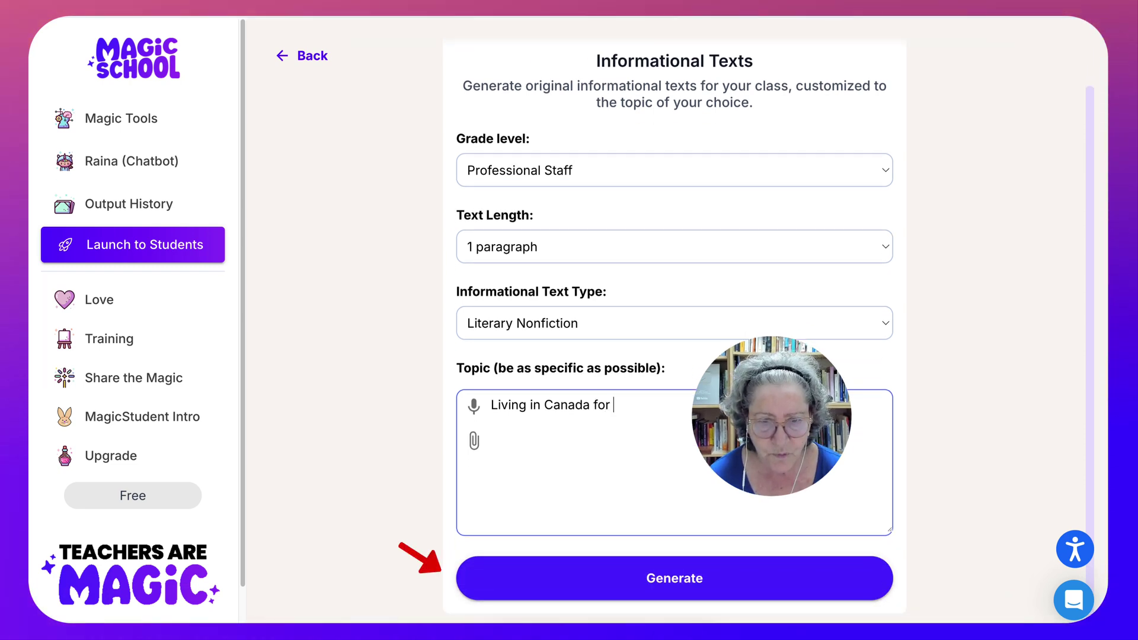
{"action": "type", "text": " new "}
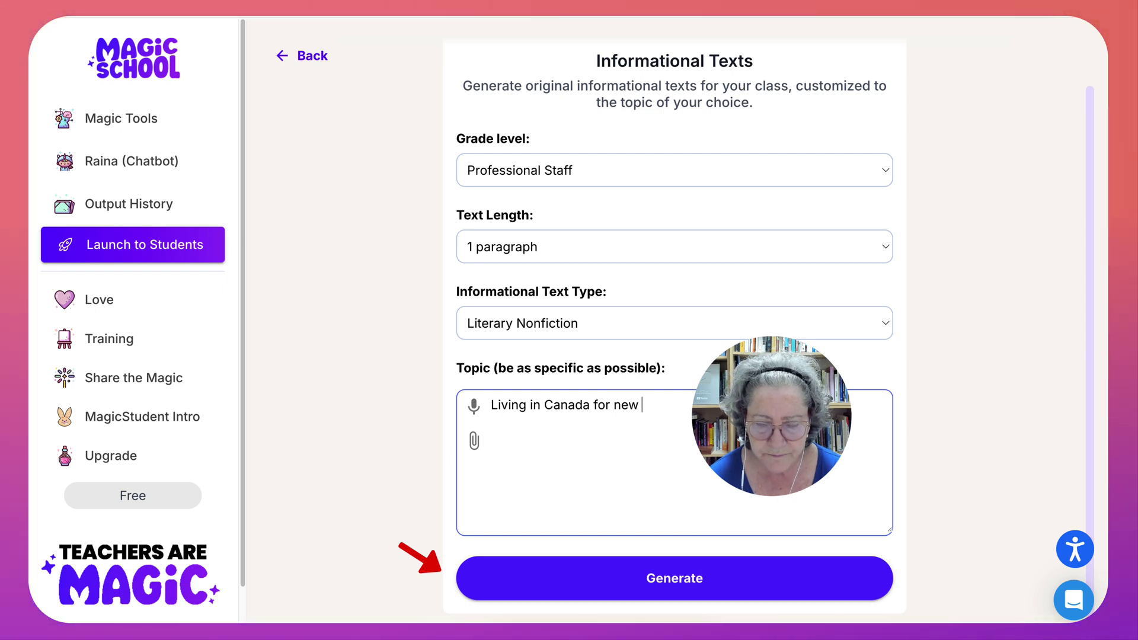
{"action": "type", "text": "adult lea"}
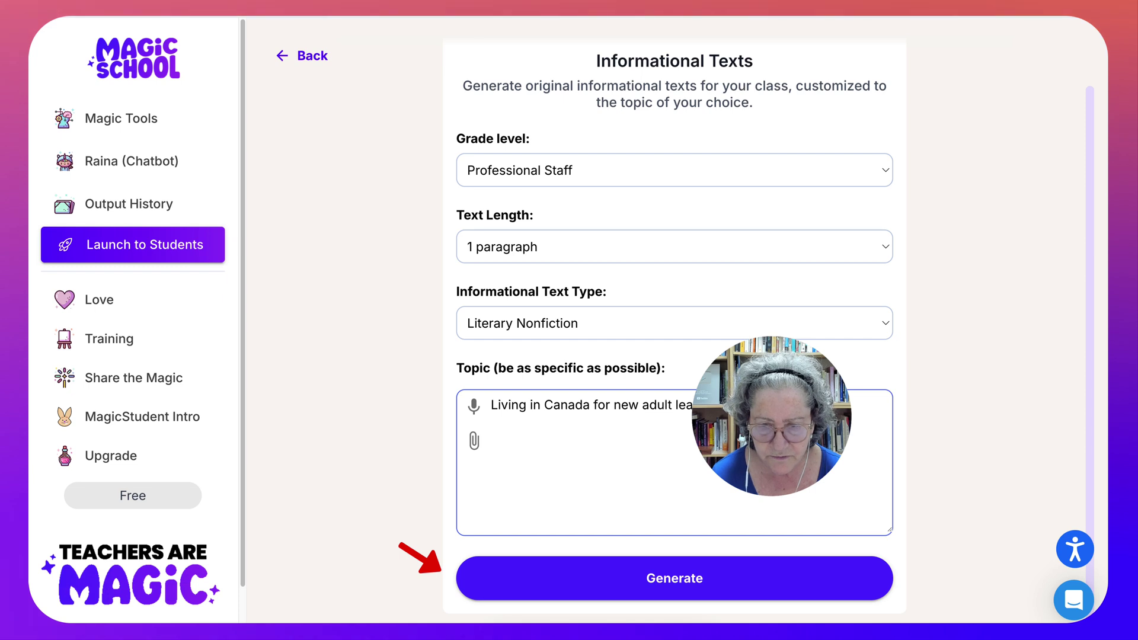
{"action": "left_click", "coordinate": [681, 578]}
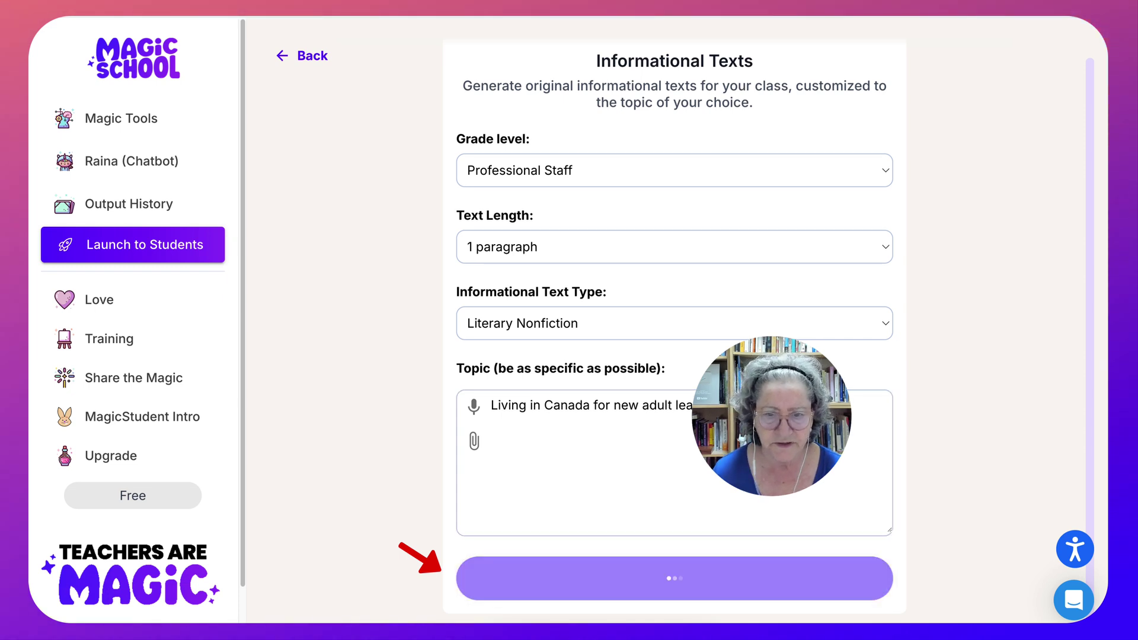
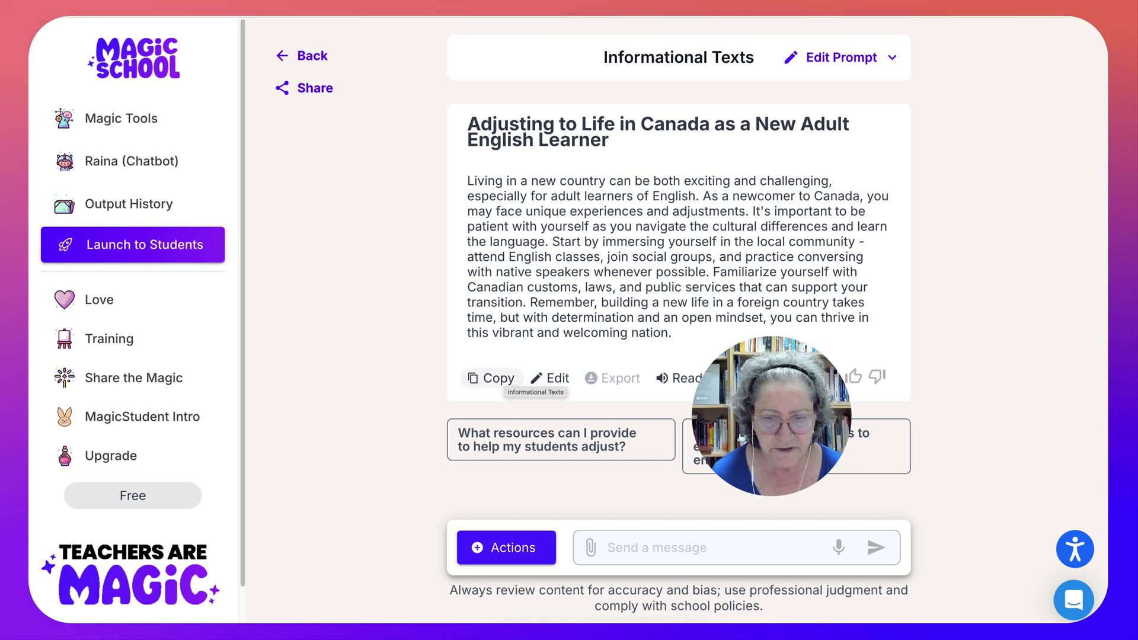
Copy the generated text from MagicSchool and paste it into the page content of the new Moodle page
{"action": "left_click", "coordinate": [490, 378]}
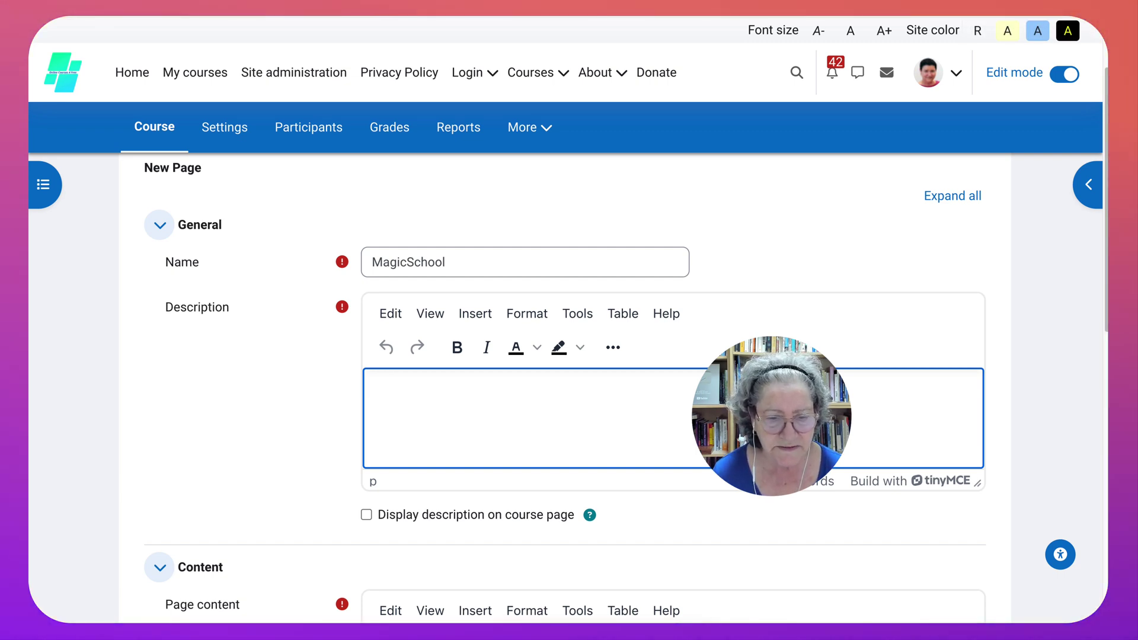
{"action": "scroll", "coordinate": [564, 388], "scroll_direction": "down", "scroll_amount": 4}
{"action": "scroll", "coordinate": [564, 387], "scroll_direction": "up", "scroll_amount": 2}
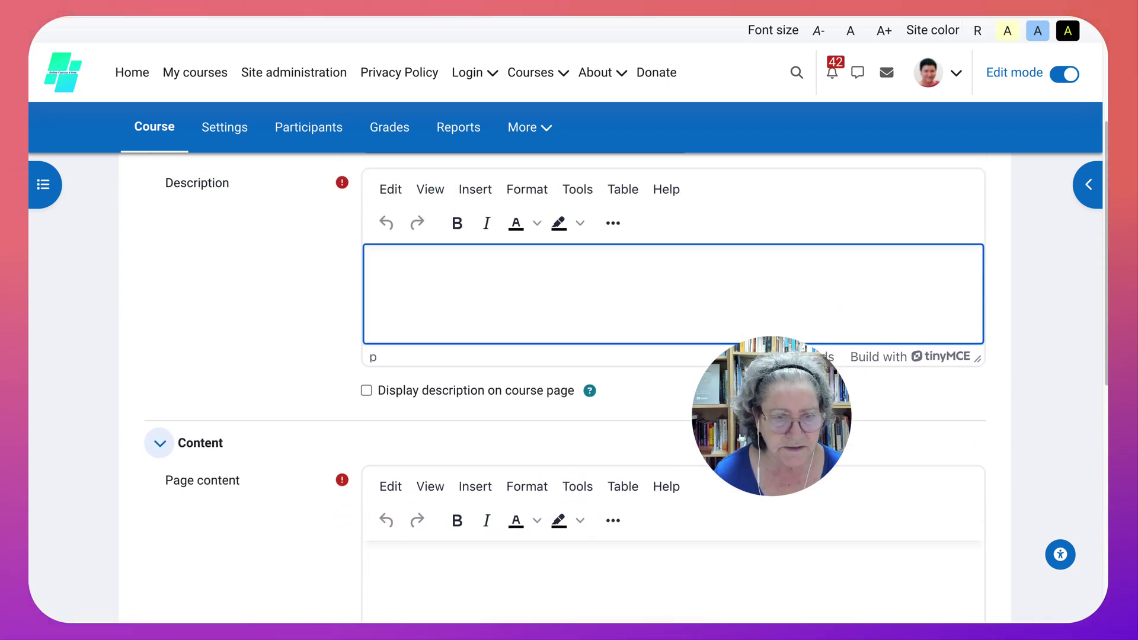
{"action": "scroll", "coordinate": [565, 388], "scroll_direction": "down", "scroll_amount": 2}
{"action": "scroll", "coordinate": [565, 388], "scroll_direction": "up", "scroll_amount": 2}
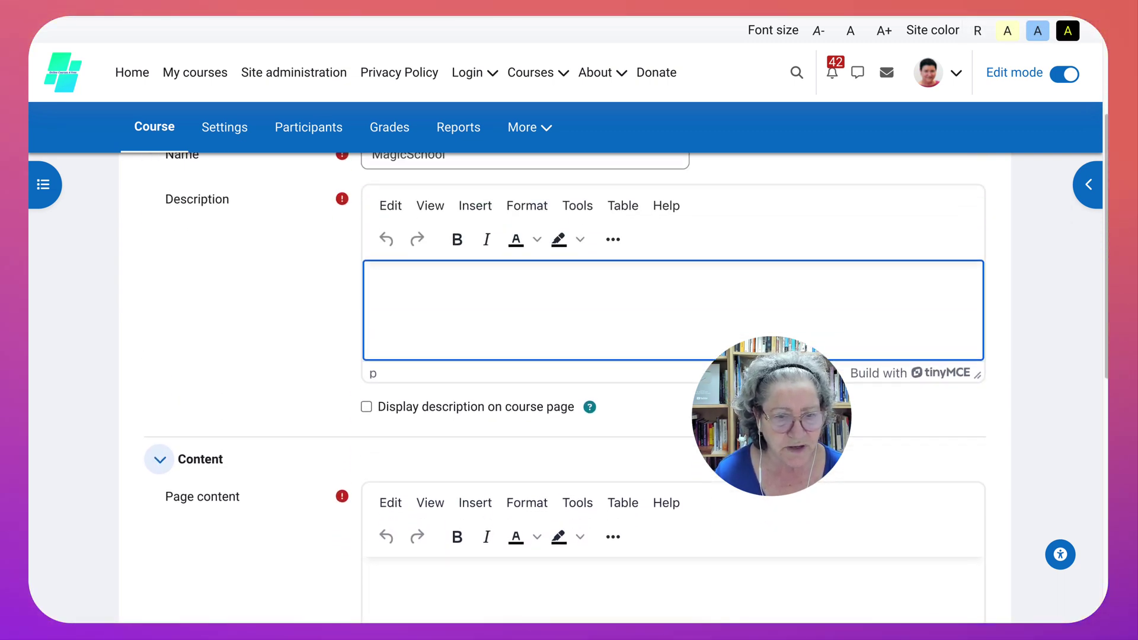
{"action": "scroll", "coordinate": [568, 356], "scroll_direction": "up", "scroll_amount": 1}
{"action": "scroll", "coordinate": [569, 356], "scroll_direction": "down", "scroll_amount": 3}
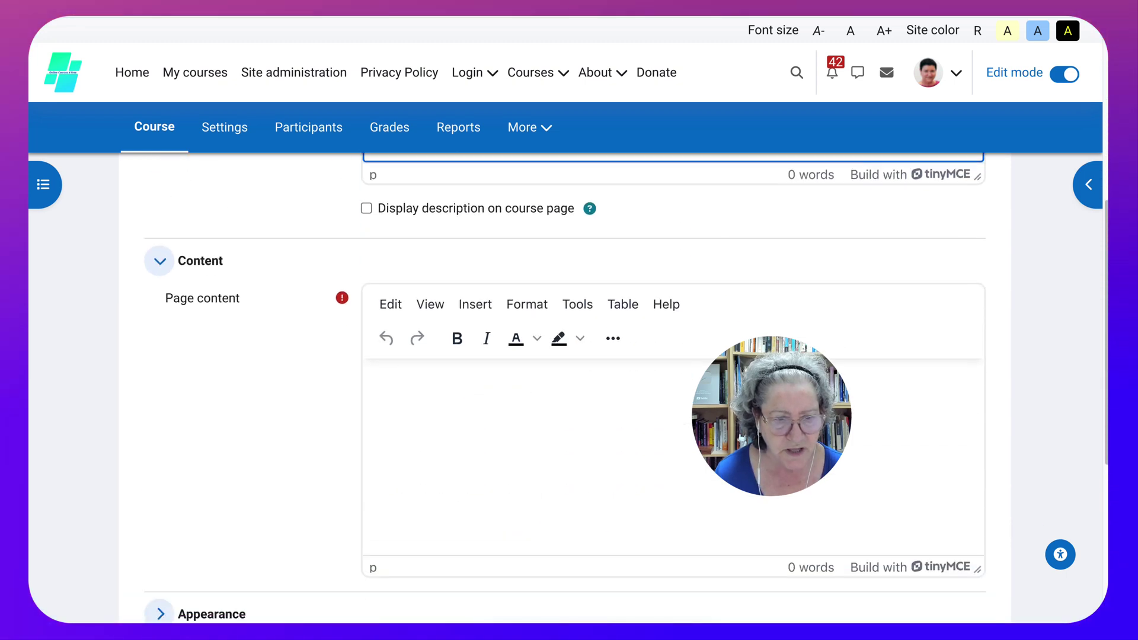
{"action": "left_click", "coordinate": [370, 379]}
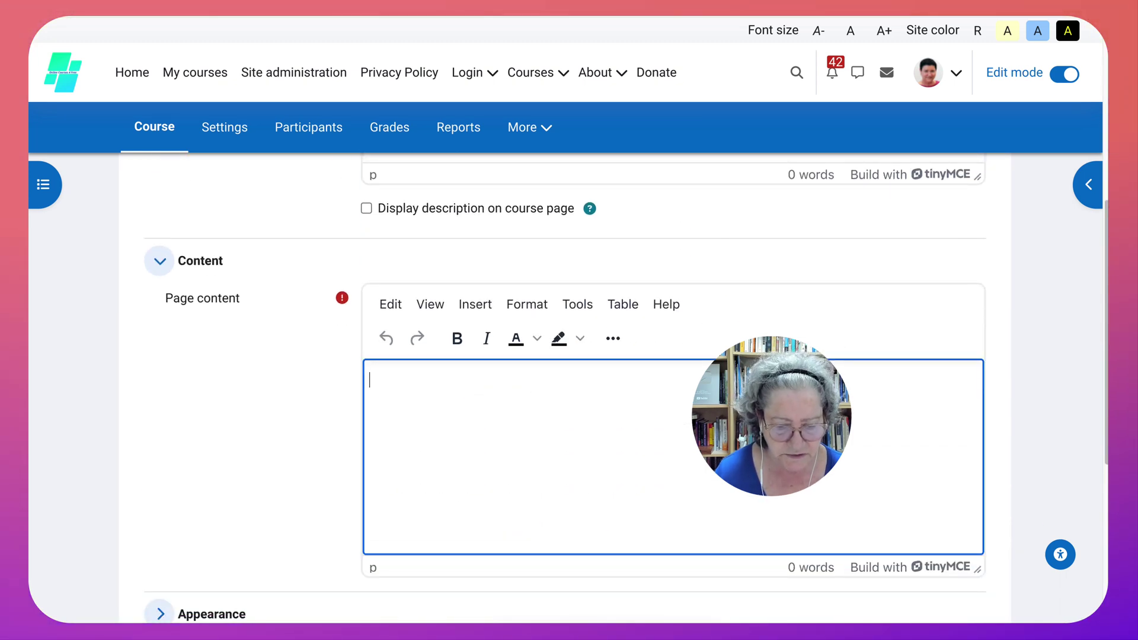
{"action": "key", "text": "ctrl+v"}
{"action": "scroll", "coordinate": [673, 457], "scroll_direction": "up", "scroll_amount": 1}
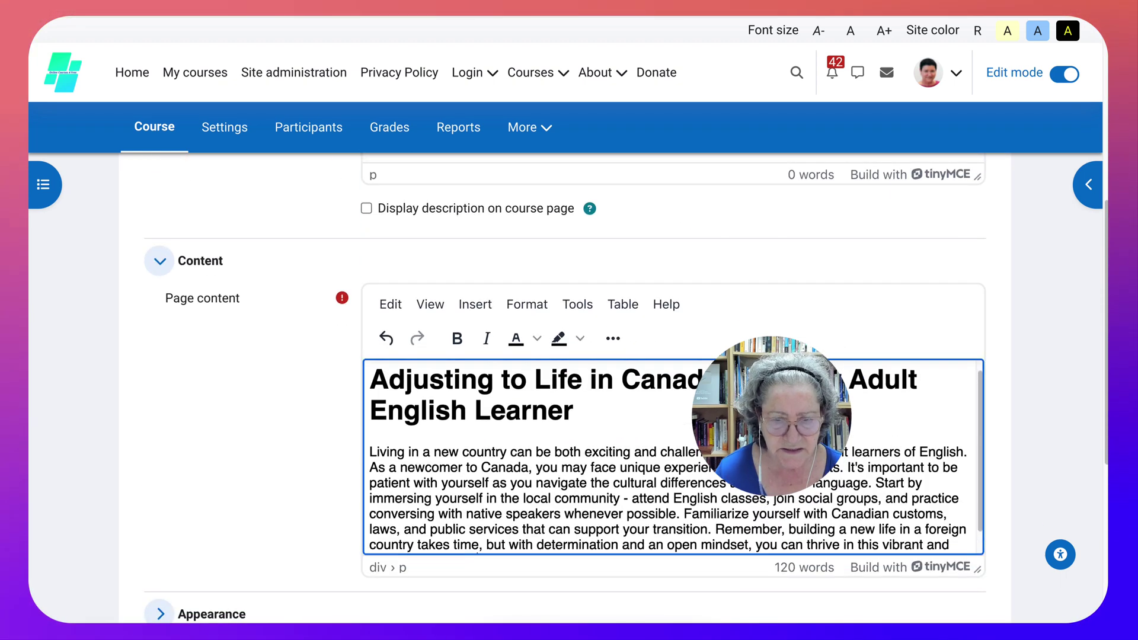
Change the pasted title "Adjusting to Life in Canada as a New Adult English Learner" from a heading to the normal paragraph style
{"action": "left_click_drag", "start_coordinate": [573, 411], "coordinate": [369, 379]}
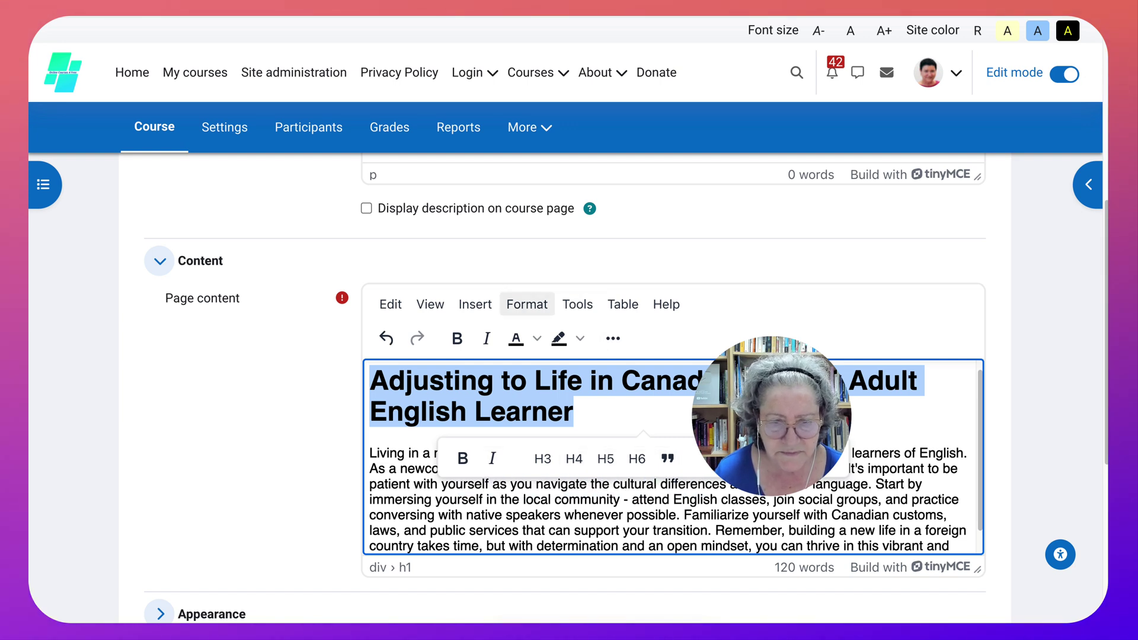
{"action": "left_click", "coordinate": [526, 304]}
{"action": "key", "text": "Down"}
{"action": "key", "text": "Down"}
{"action": "key", "text": "Down"}
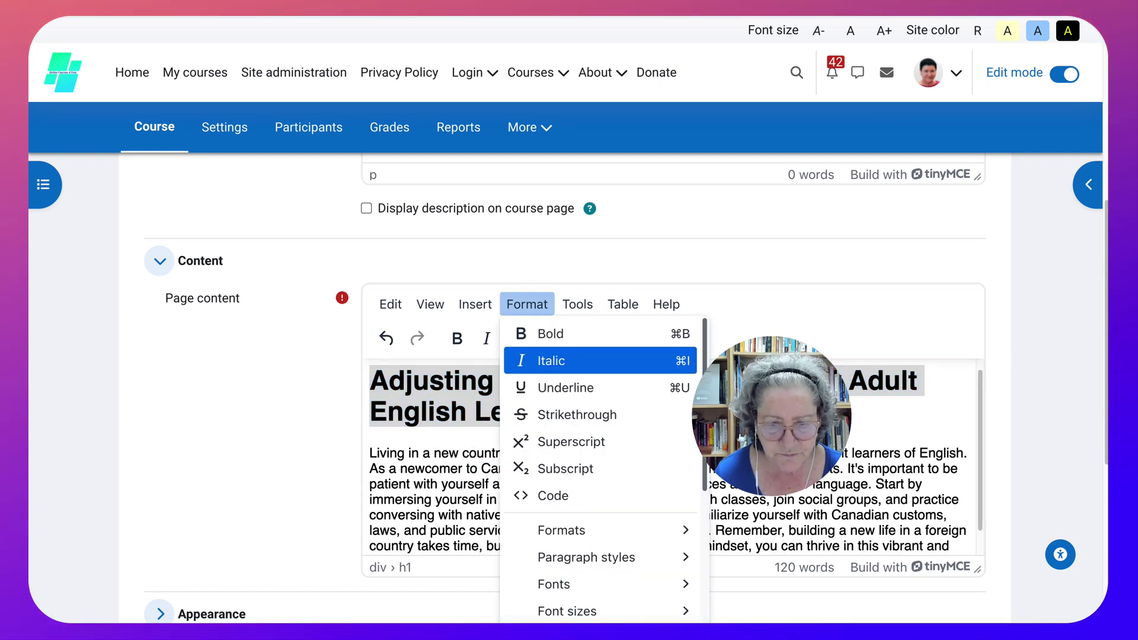
{"action": "mouse_move", "coordinate": [600, 530]}
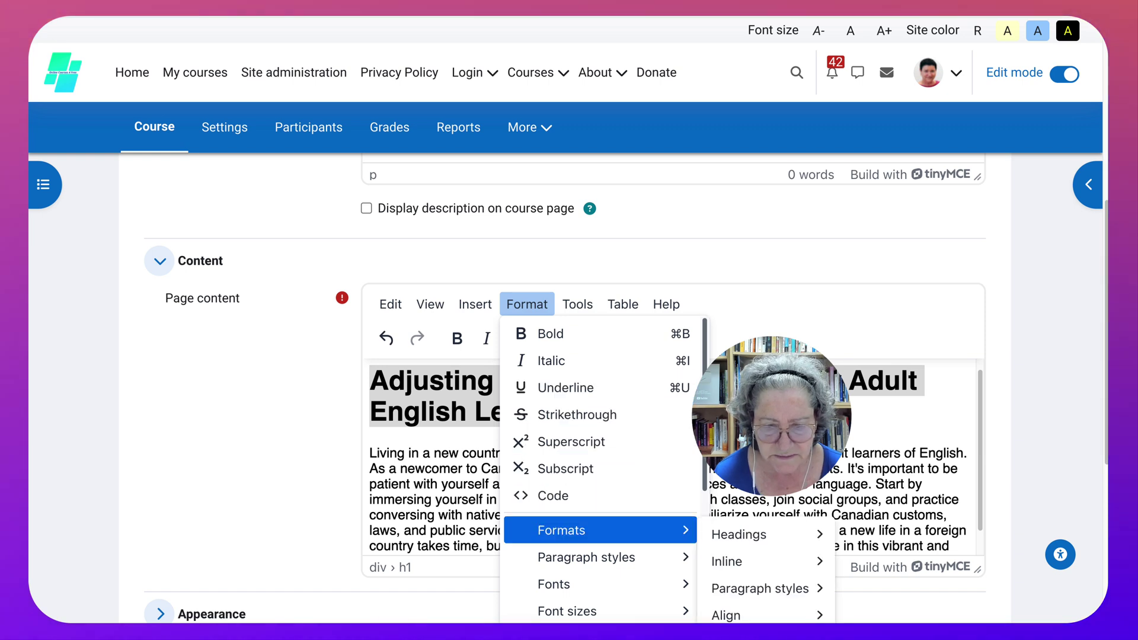
{"action": "mouse_move", "coordinate": [599, 557]}
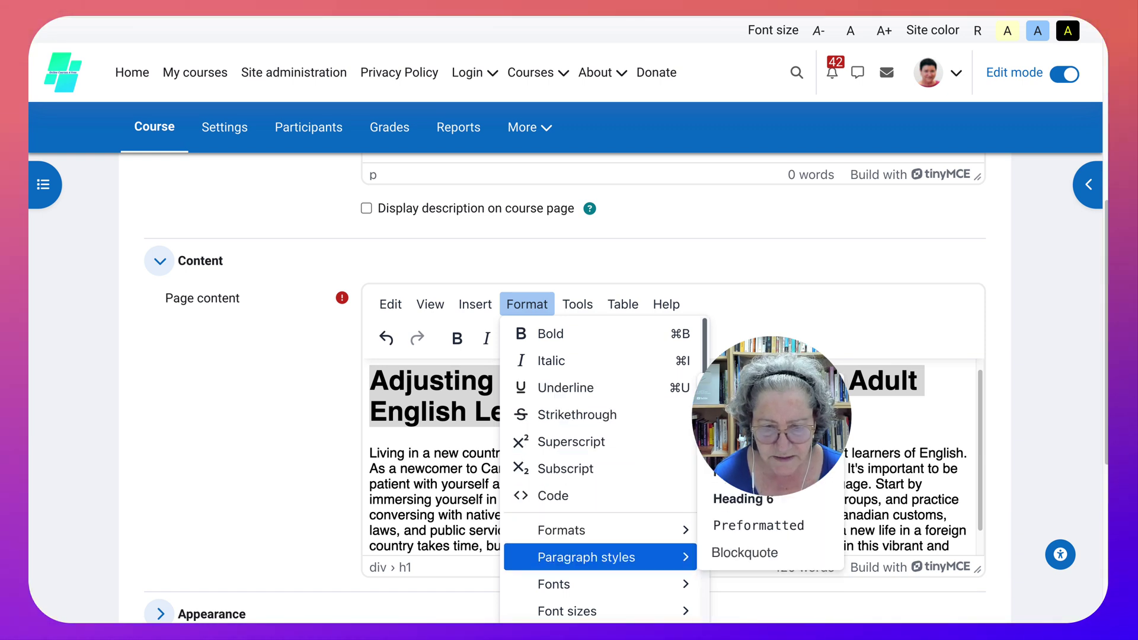
{"action": "key", "text": "Up"}
{"action": "key", "text": "Down"}
{"action": "key", "text": "Right"}
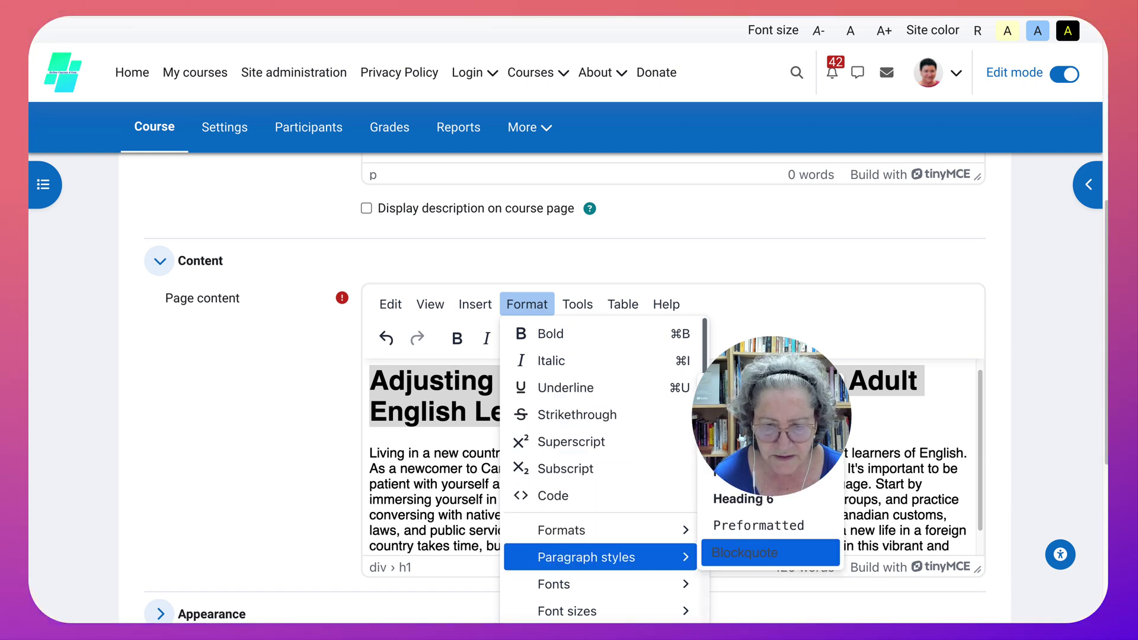
{"action": "key", "text": "Left"}
{"action": "left_click", "coordinate": [743, 390]}
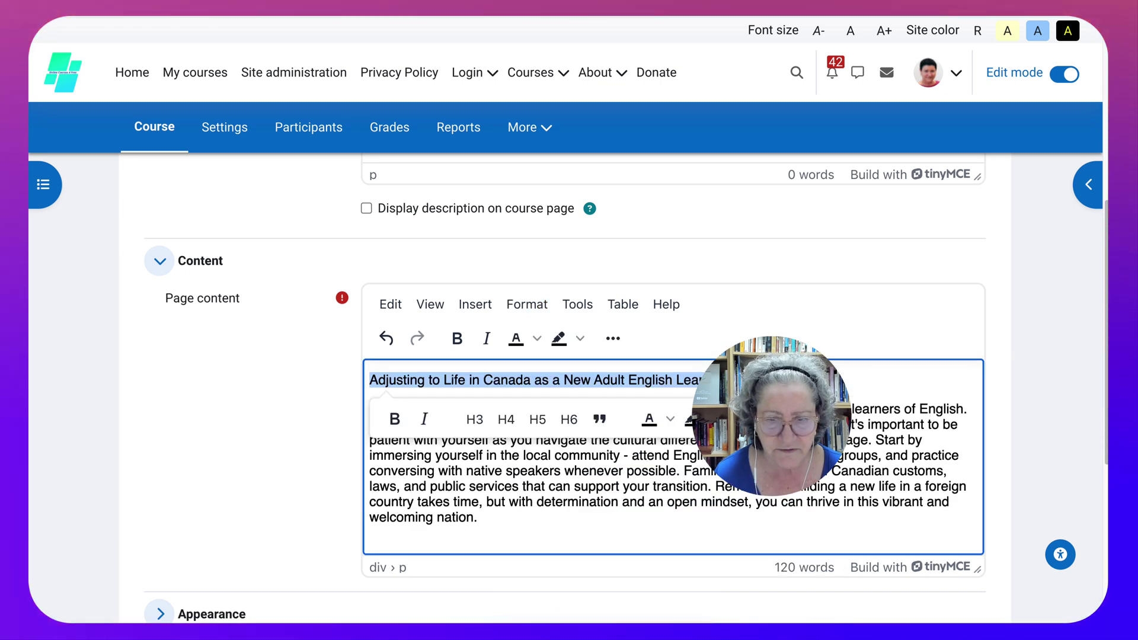
Make the title line of the page content bold
{"action": "left_click", "coordinate": [743, 380]}
{"action": "left_click_drag", "start_coordinate": [743, 380], "coordinate": [369, 380]}
{"action": "left_click", "coordinate": [456, 339]}
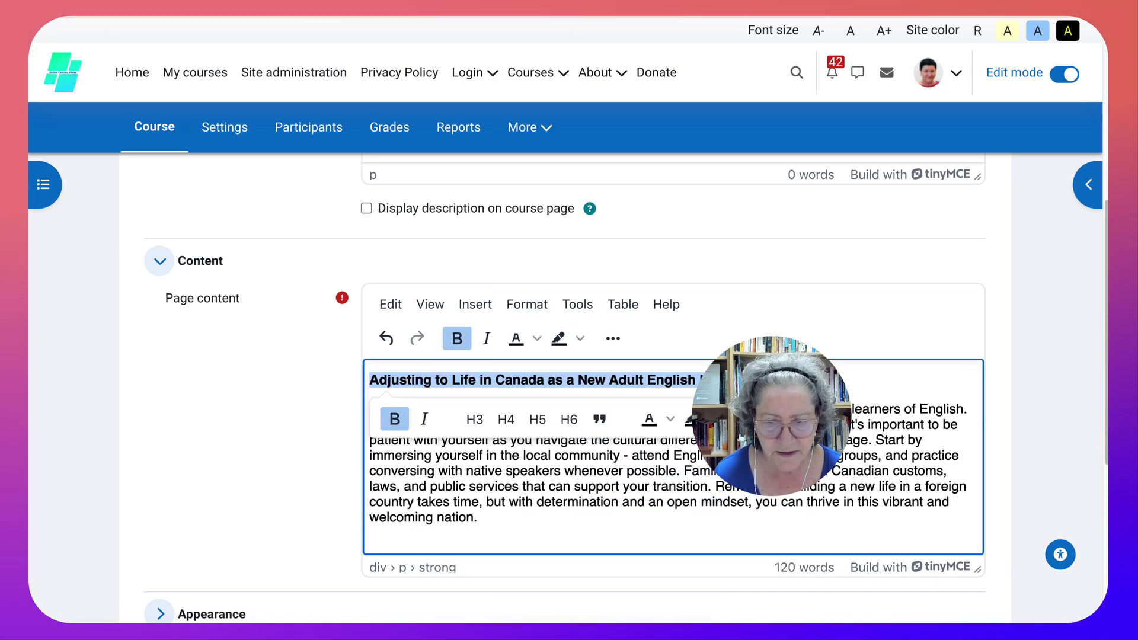
{"action": "key", "text": "Right"}
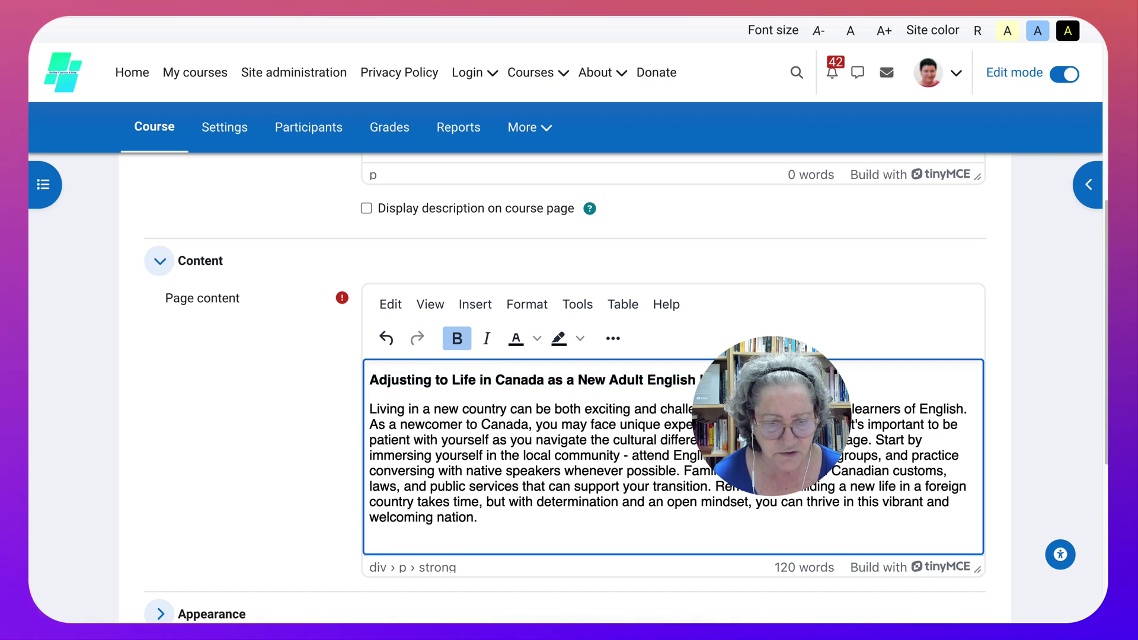
Copy the title and text from the page content into the page's Description
{"action": "key", "text": "shift+Down"}
{"action": "key", "text": "shift+Down"}
{"action": "key", "text": "shift+Down"}
{"action": "key", "text": "shift+Down"}
{"action": "key", "text": "shift+Down"}
{"action": "key", "text": "shift+Down"}
{"action": "key", "text": "shift+Down"}
{"action": "key", "text": "shift+Down"}
{"action": "key", "text": "shift+Down"}
{"action": "key", "text": "shift+Down"}
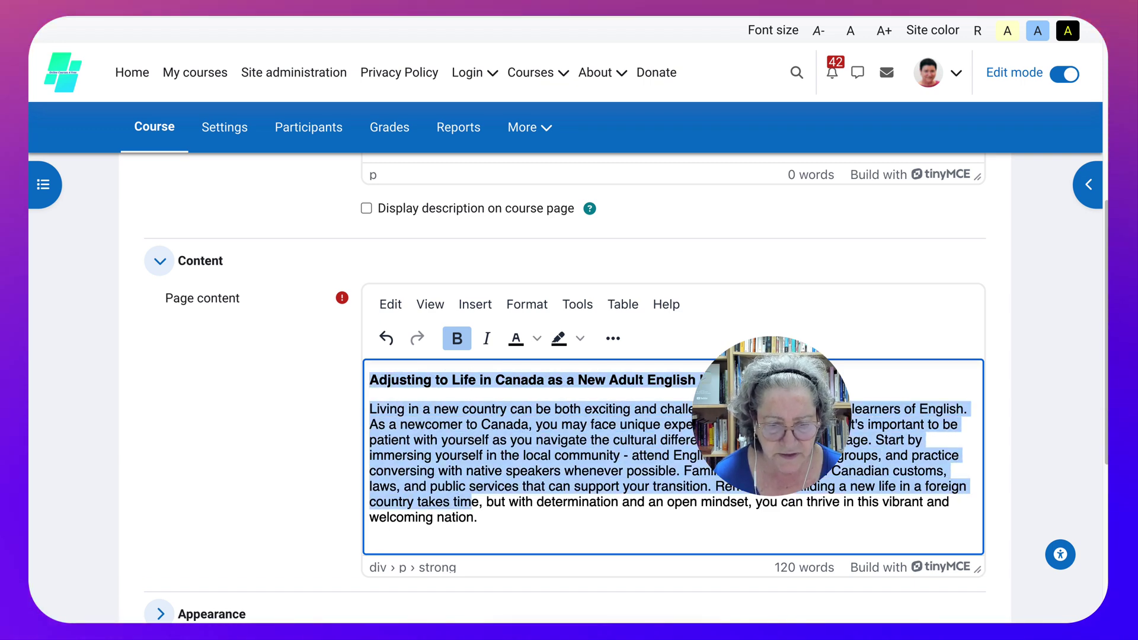
{"action": "scroll", "coordinate": [564, 387], "scroll_direction": "up", "scroll_amount": 7}
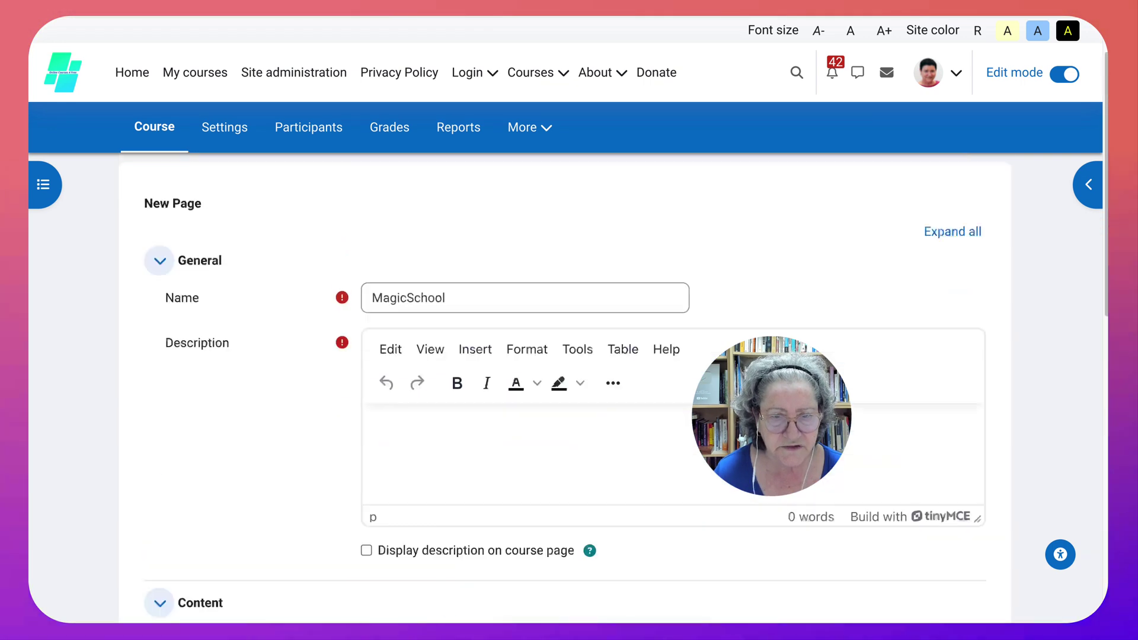
{"action": "left_click", "coordinate": [370, 500]}
{"action": "key", "text": "ctrl+v"}
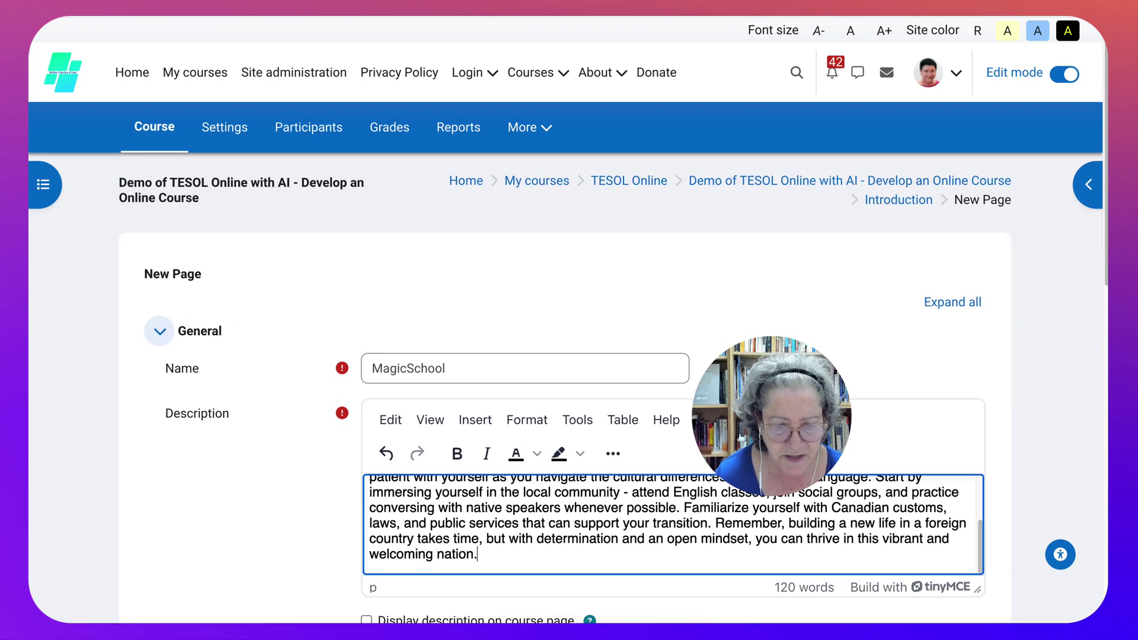
Turn off Display last modified date in the new page's Appearance settings and expand the Common module settings
{"action": "scroll", "coordinate": [566, 388], "scroll_direction": "down", "scroll_amount": 4}
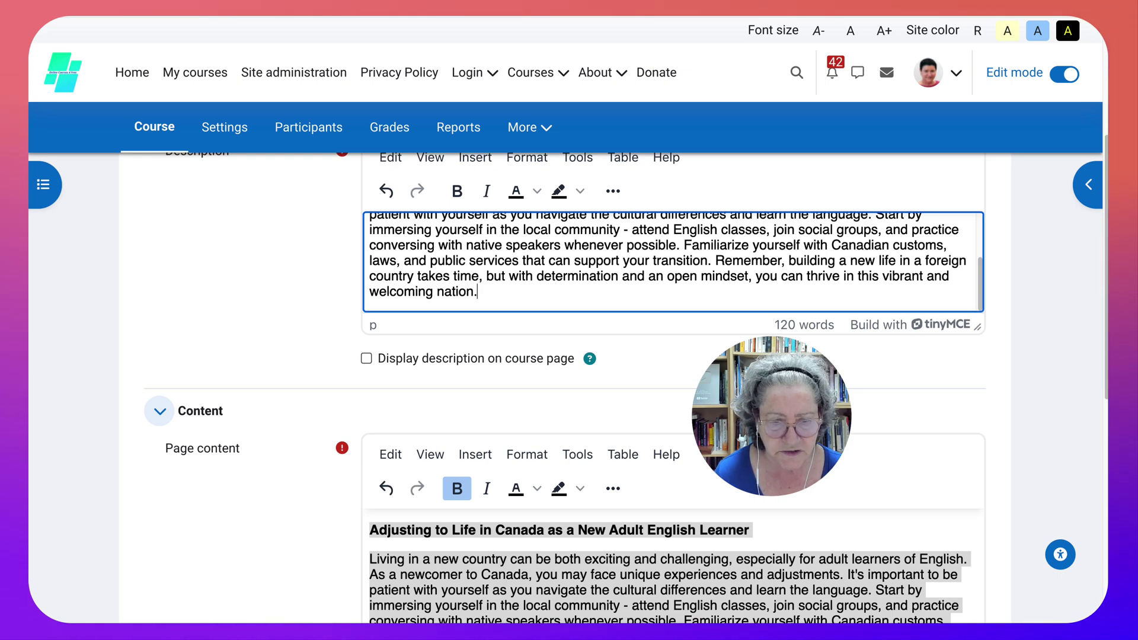
{"action": "scroll", "coordinate": [565, 388], "scroll_direction": "down", "scroll_amount": 7}
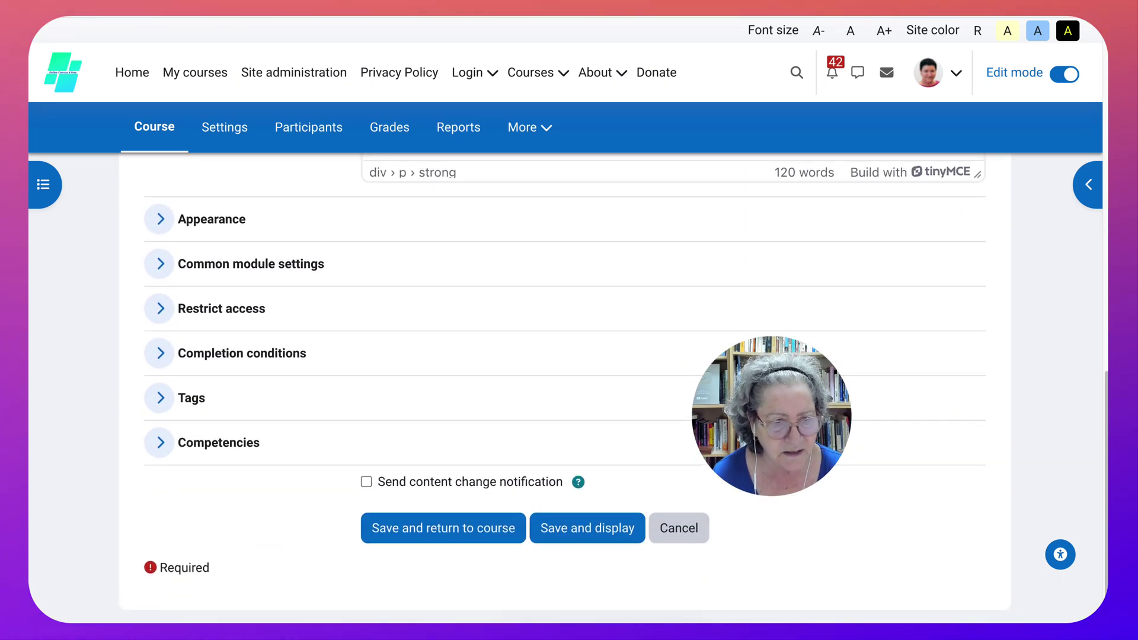
{"action": "left_click", "coordinate": [159, 219]}
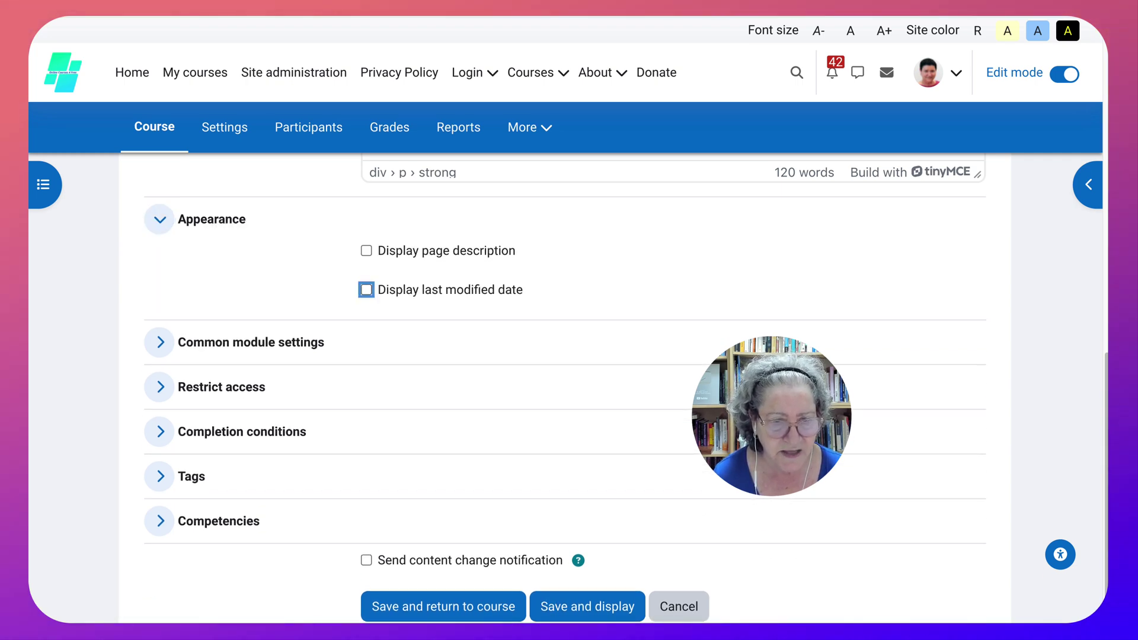
{"action": "key", "text": "Return"}
{"action": "scroll", "coordinate": [566, 355], "scroll_direction": "down", "scroll_amount": 4}
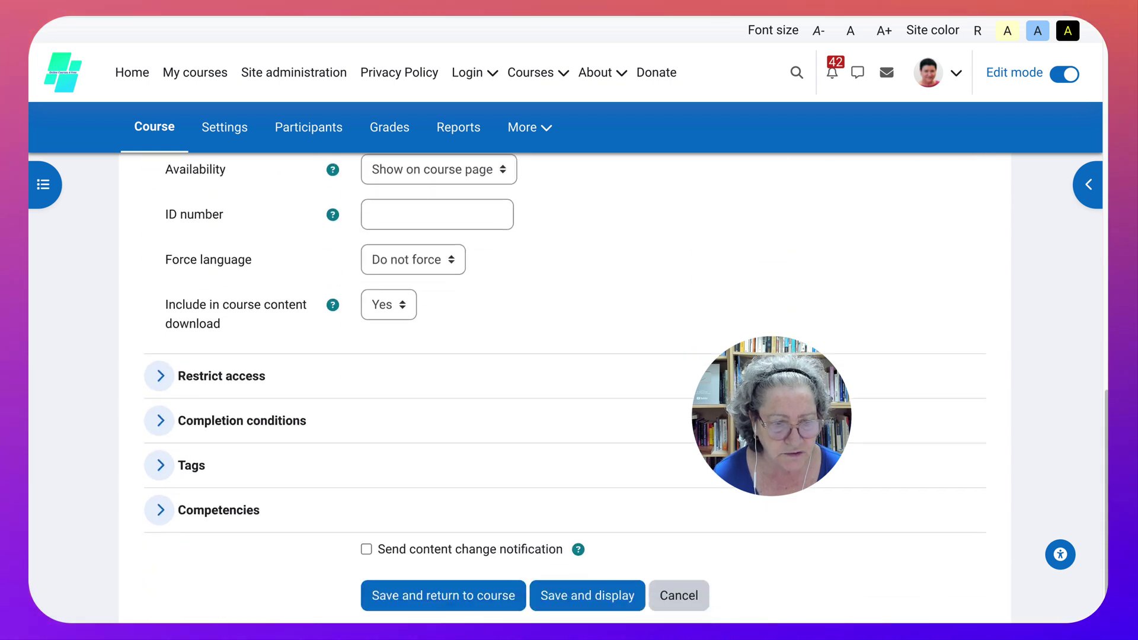
Add View the activity as the page's completion requirement, and save and display the page
{"action": "scroll", "coordinate": [566, 387], "scroll_direction": "down", "scroll_amount": 1}
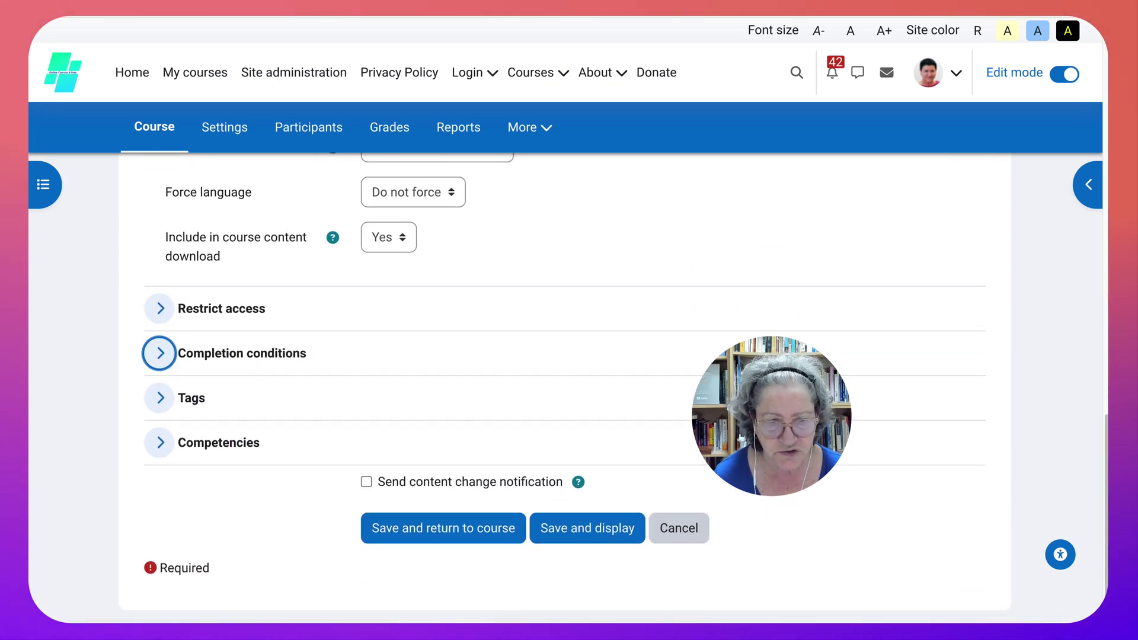
{"action": "key", "text": "Return"}
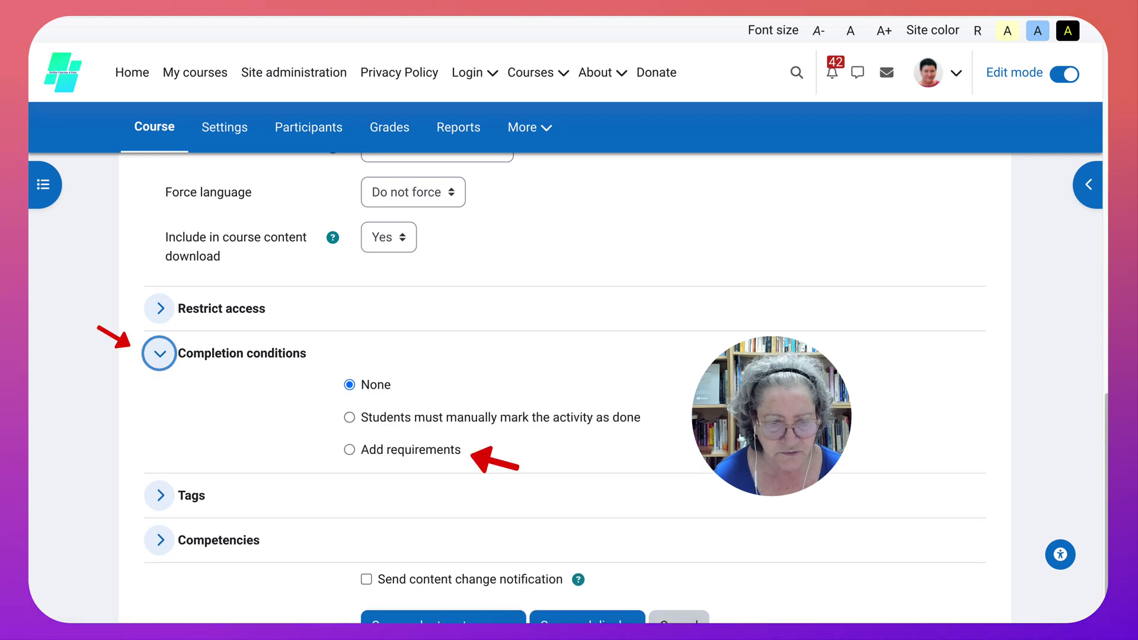
{"action": "key", "text": "space"}
{"action": "scroll", "coordinate": [565, 356], "scroll_direction": "down", "scroll_amount": 2}
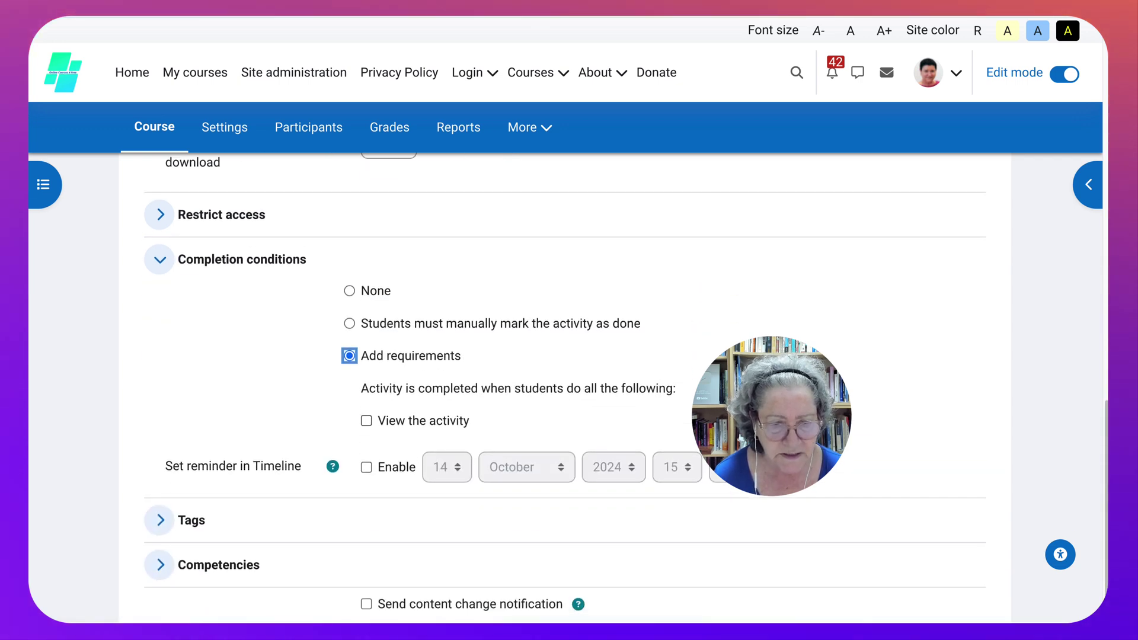
{"action": "scroll", "coordinate": [565, 387], "scroll_direction": "down", "scroll_amount": 2}
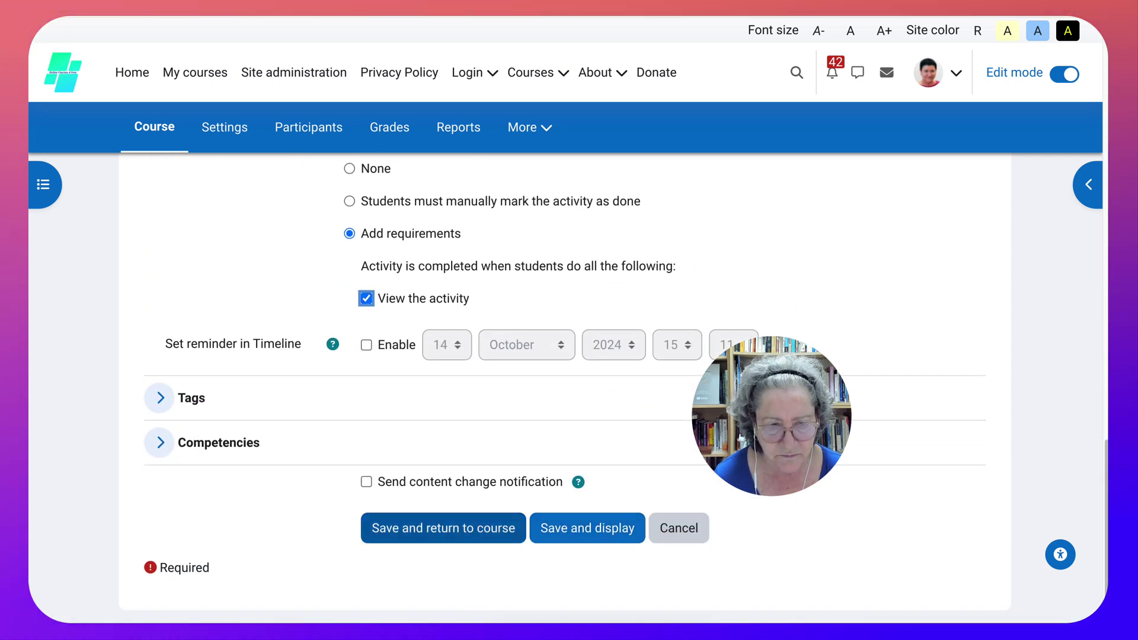
{"action": "key", "text": "Return"}
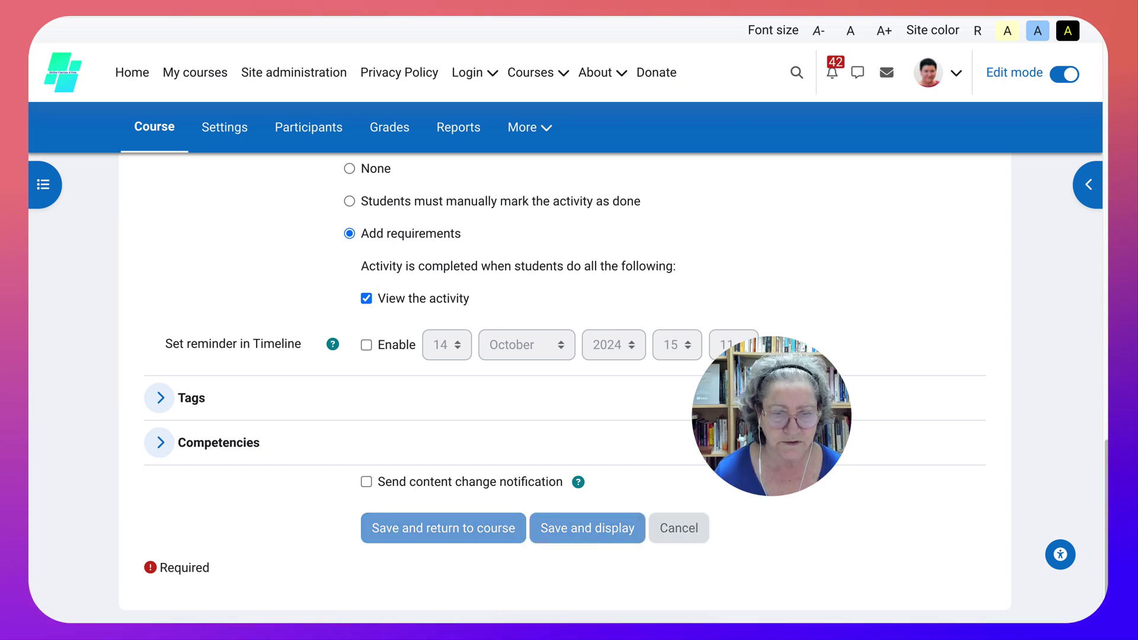
Review the saved MagicSchool page and the list of course activities it can jump to
{"action": "scroll", "coordinate": [566, 355], "scroll_direction": "down", "scroll_amount": 2}
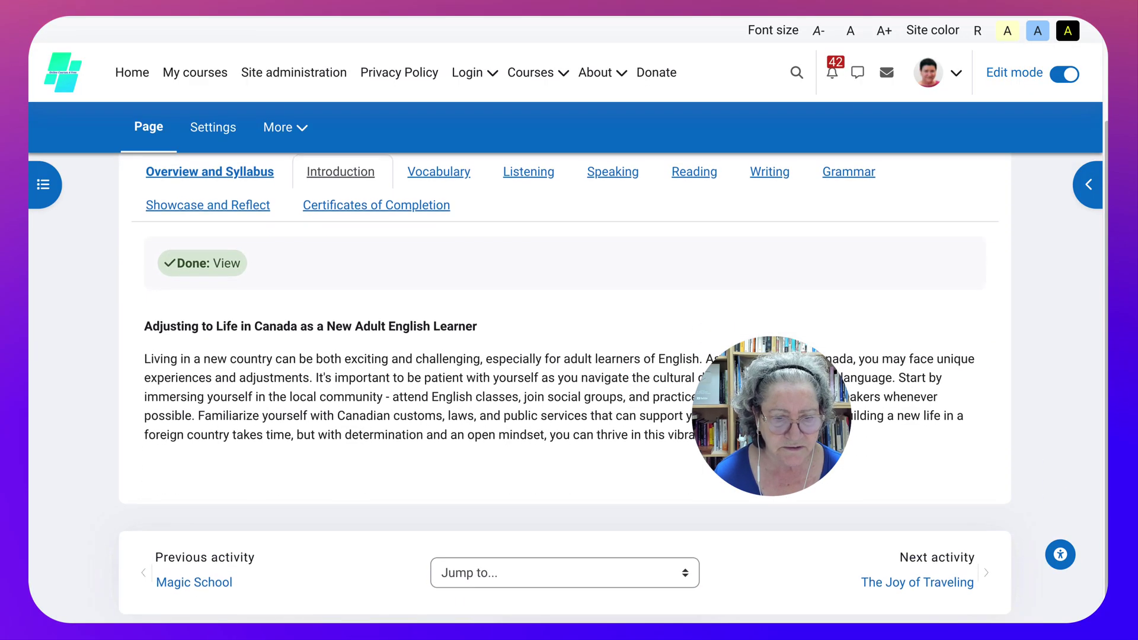
{"action": "scroll", "coordinate": [565, 356], "scroll_direction": "up", "scroll_amount": 2}
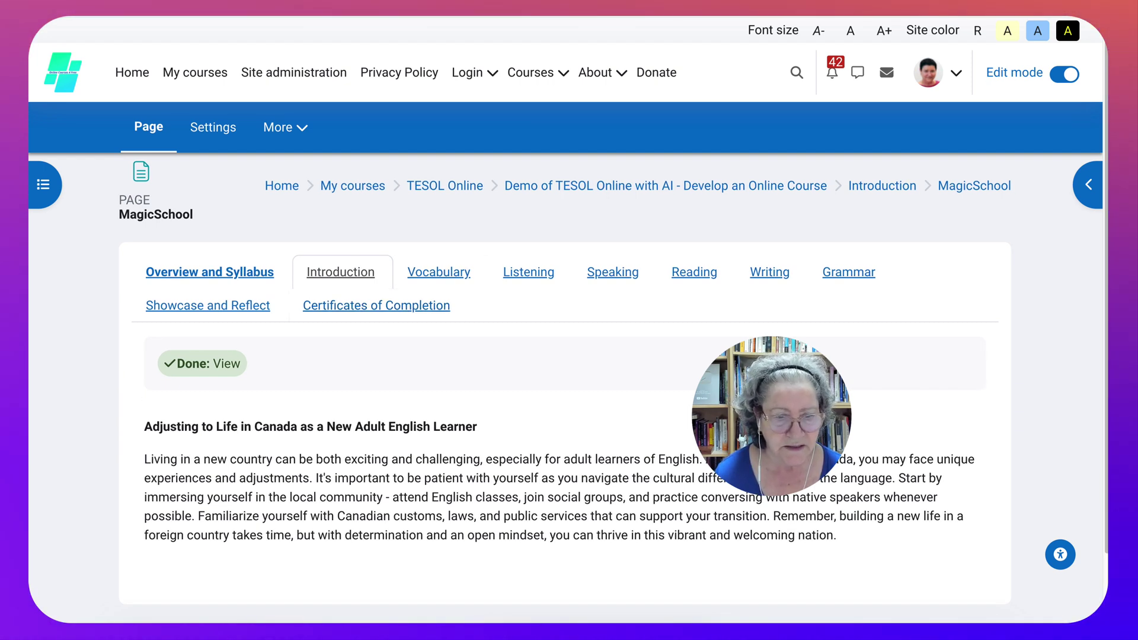
{"action": "scroll", "coordinate": [568, 356], "scroll_direction": "down", "scroll_amount": 1}
{"action": "scroll", "coordinate": [564, 388], "scroll_direction": "down", "scroll_amount": 1}
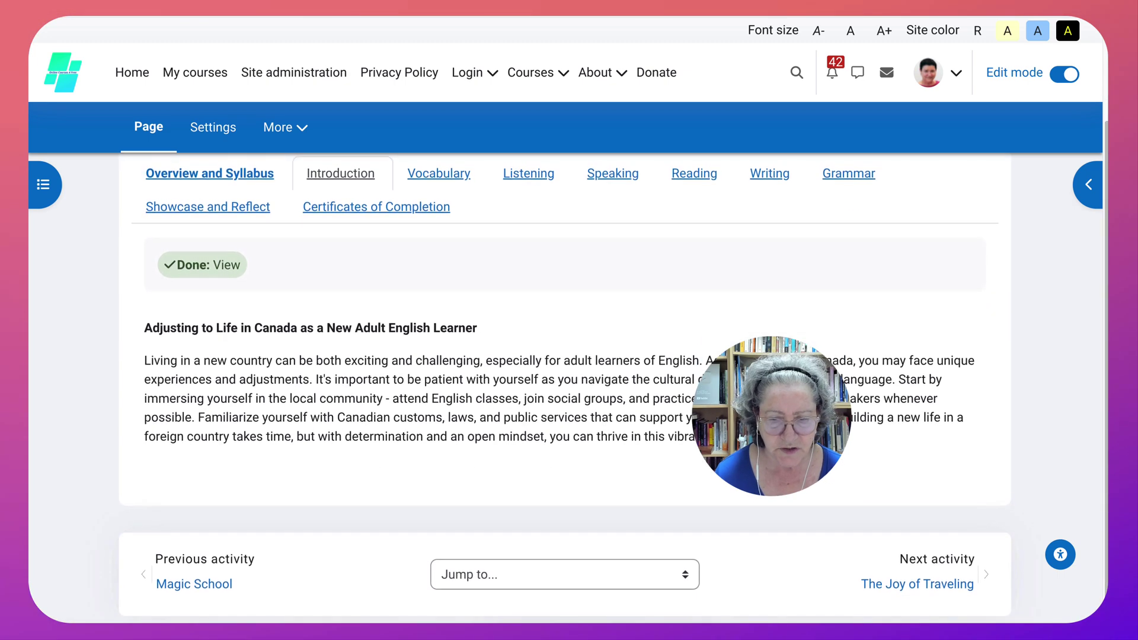
{"action": "left_click", "coordinate": [564, 575]}
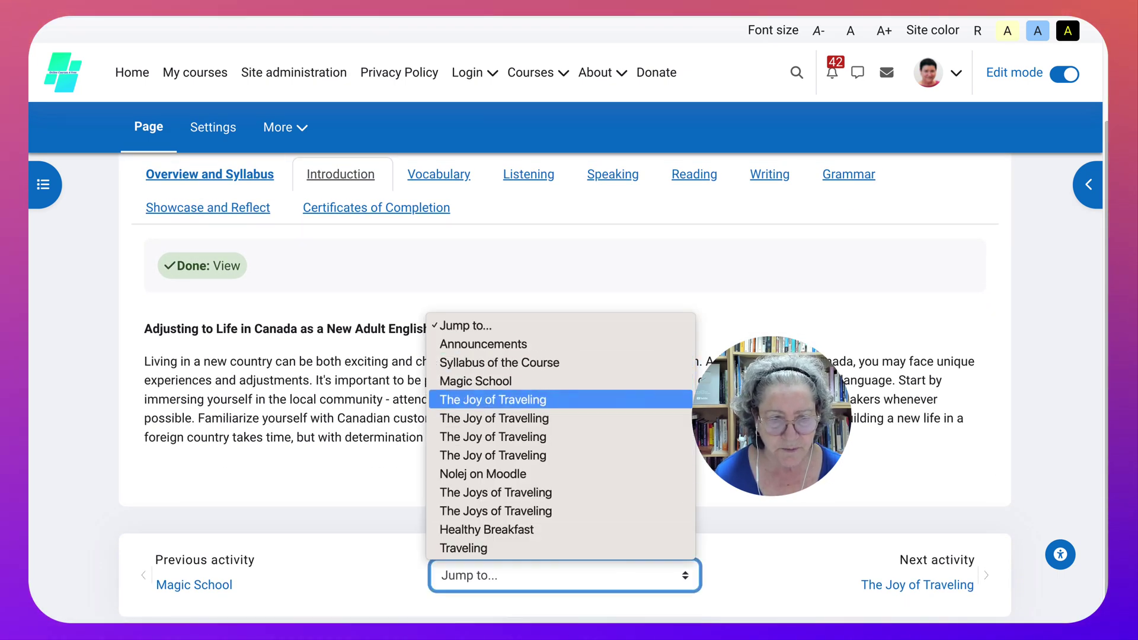
{"action": "key", "text": "Escape"}
Open the course index, go to the Introduction section and check which sections it can jump to
{"action": "left_click", "coordinate": [43, 184]}
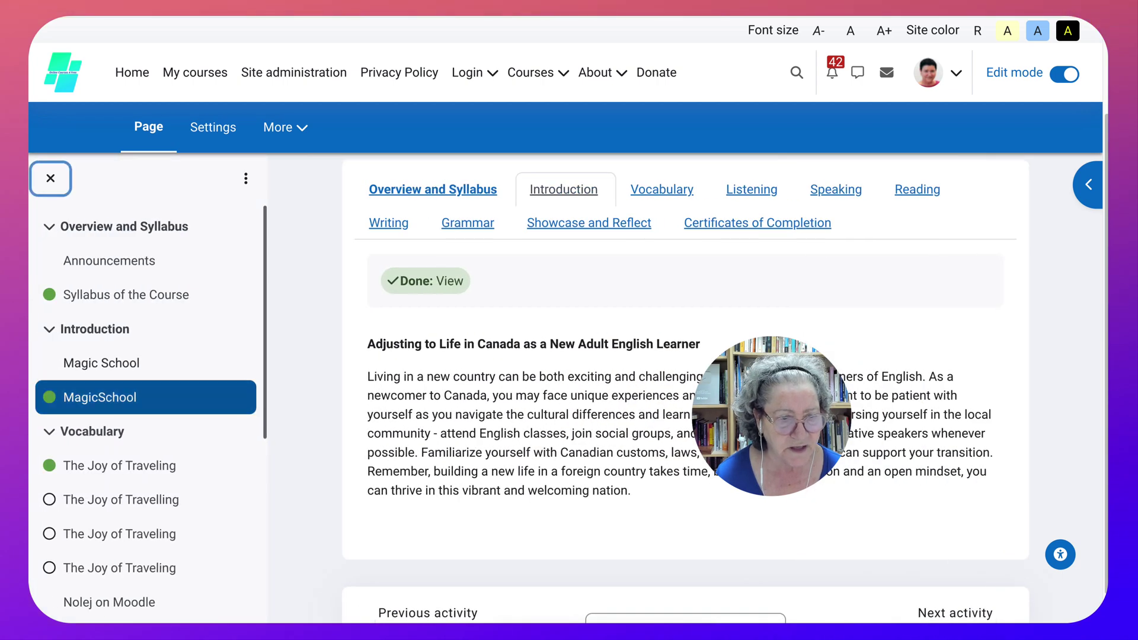
{"action": "left_click", "coordinate": [94, 329]}
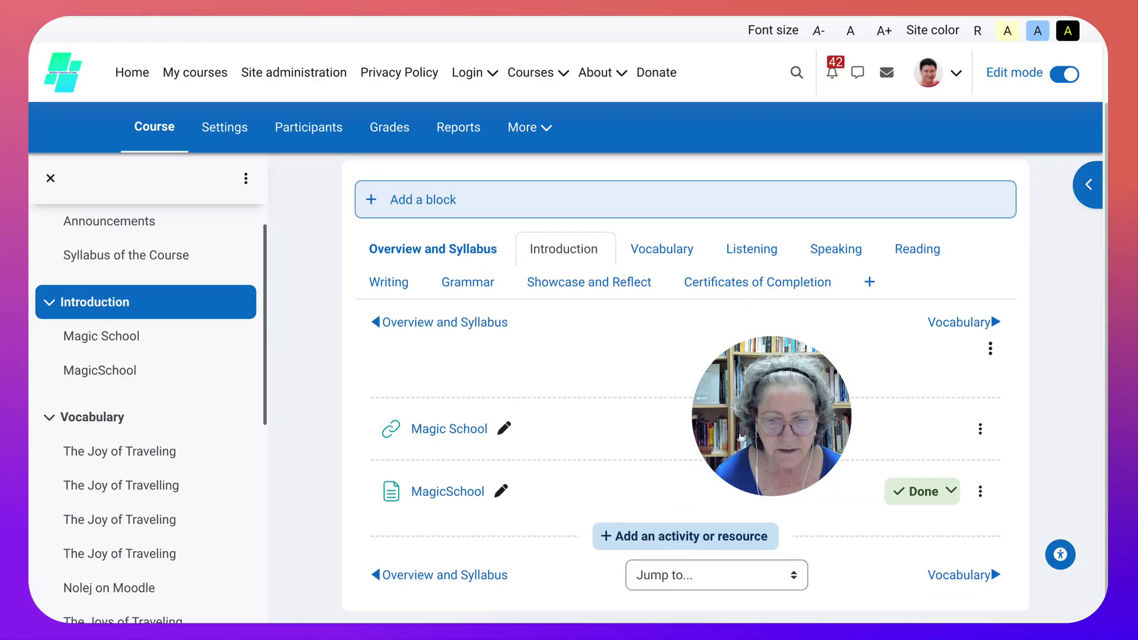
{"action": "left_click", "coordinate": [716, 575]}
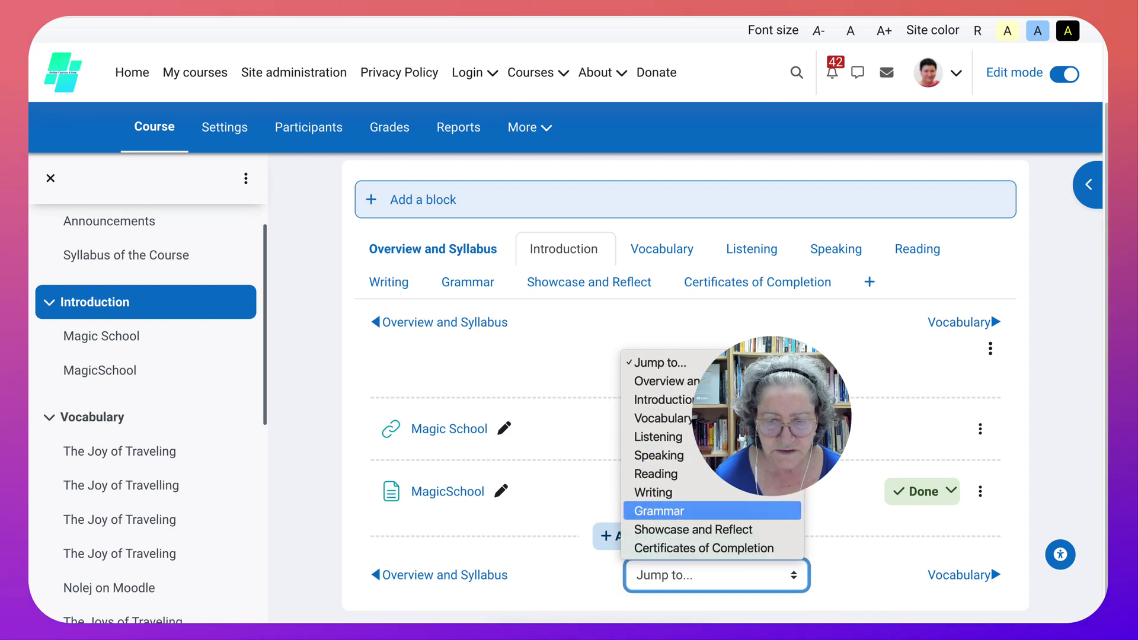
{"action": "key", "text": "Escape"}
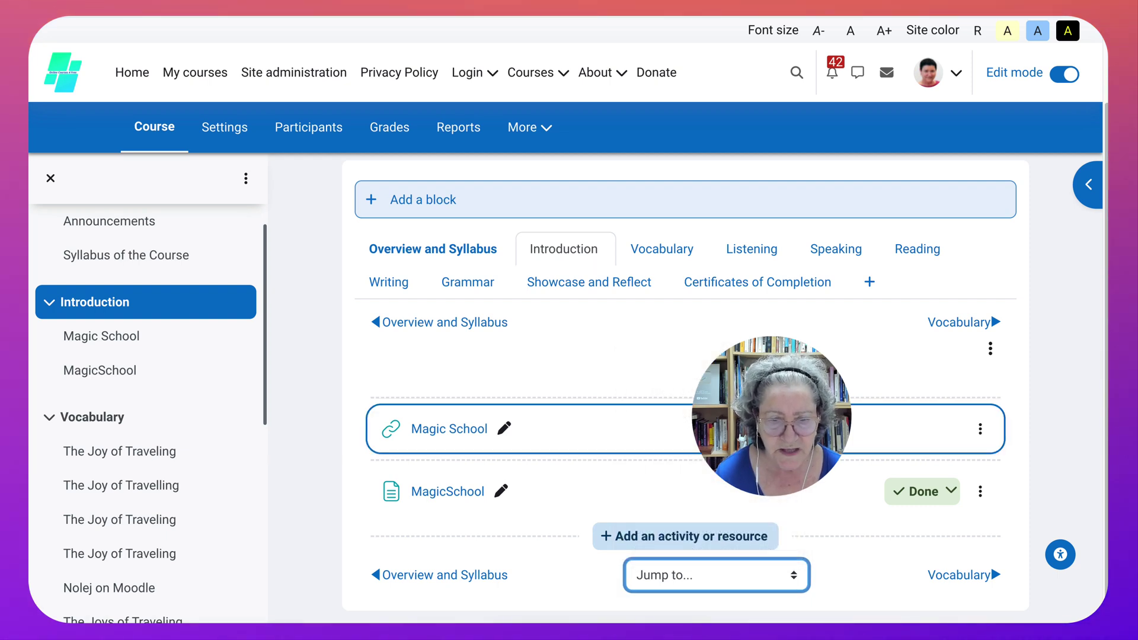
Reopen the MagicSchool page from the Introduction section and review its text
{"action": "key", "text": "Tab"}
{"action": "key", "text": "shift+Tab"}
{"action": "key", "text": "Tab"}
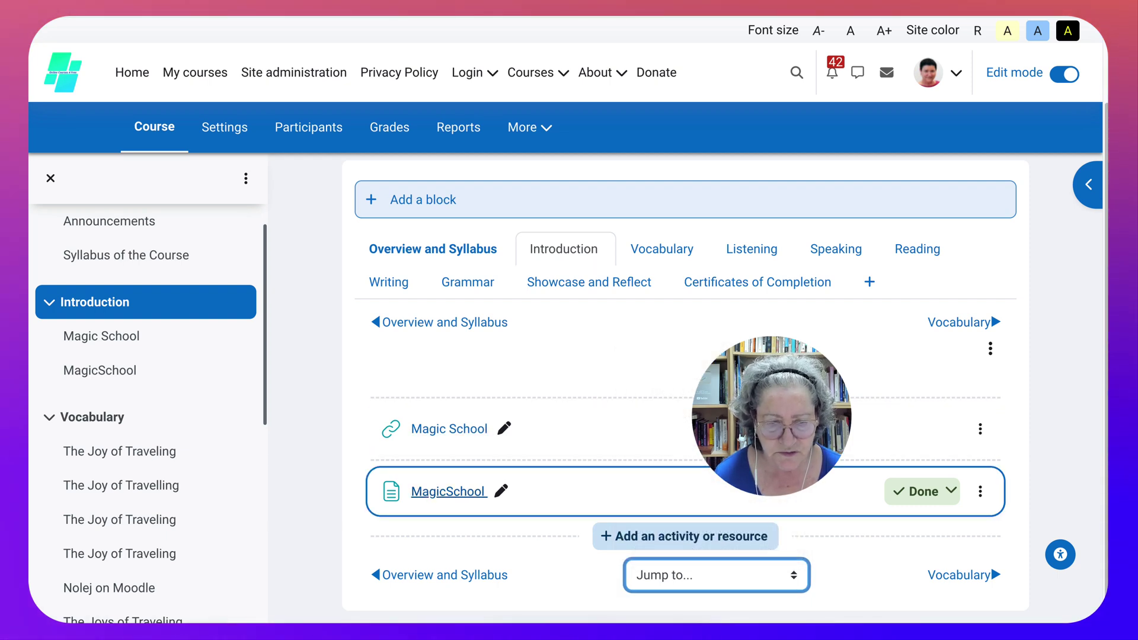
{"action": "key", "text": "Tab"}
{"action": "key", "text": "Return"}
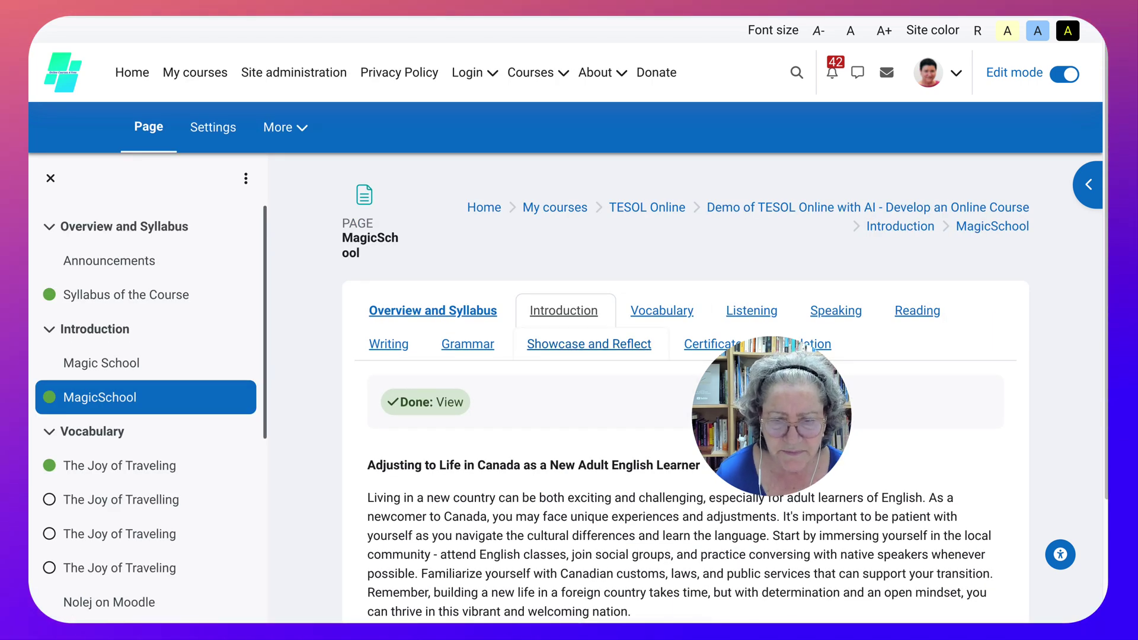
{"action": "scroll", "coordinate": [685, 388], "scroll_direction": "down", "scroll_amount": 2}
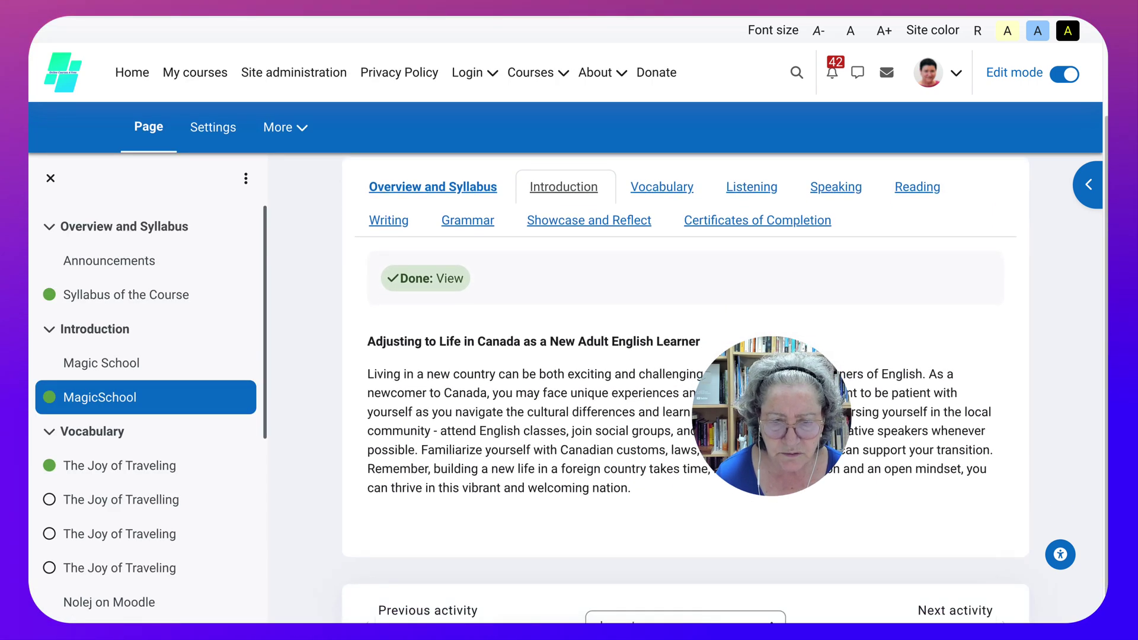
{"action": "scroll", "coordinate": [685, 389], "scroll_direction": "up", "scroll_amount": 1}
{"action": "scroll", "coordinate": [685, 385], "scroll_direction": "up", "scroll_amount": 1}
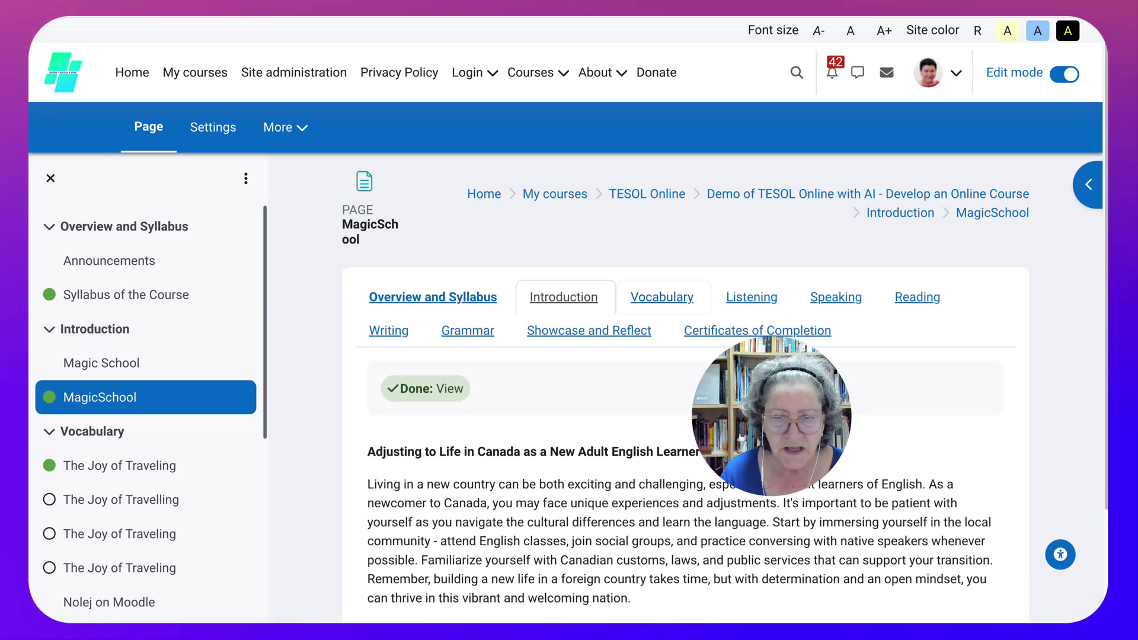
Return to the Introduction section and close the course index
{"action": "left_click", "coordinate": [563, 297]}
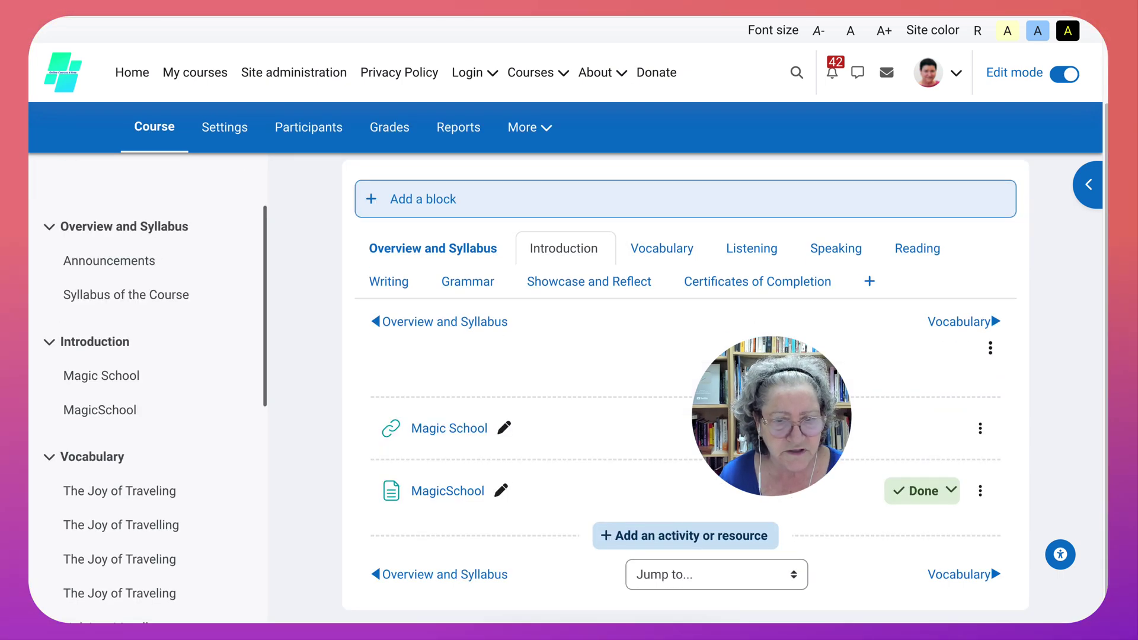
{"action": "left_click", "coordinate": [50, 178]}
{"action": "left_click", "coordinate": [533, 491]}
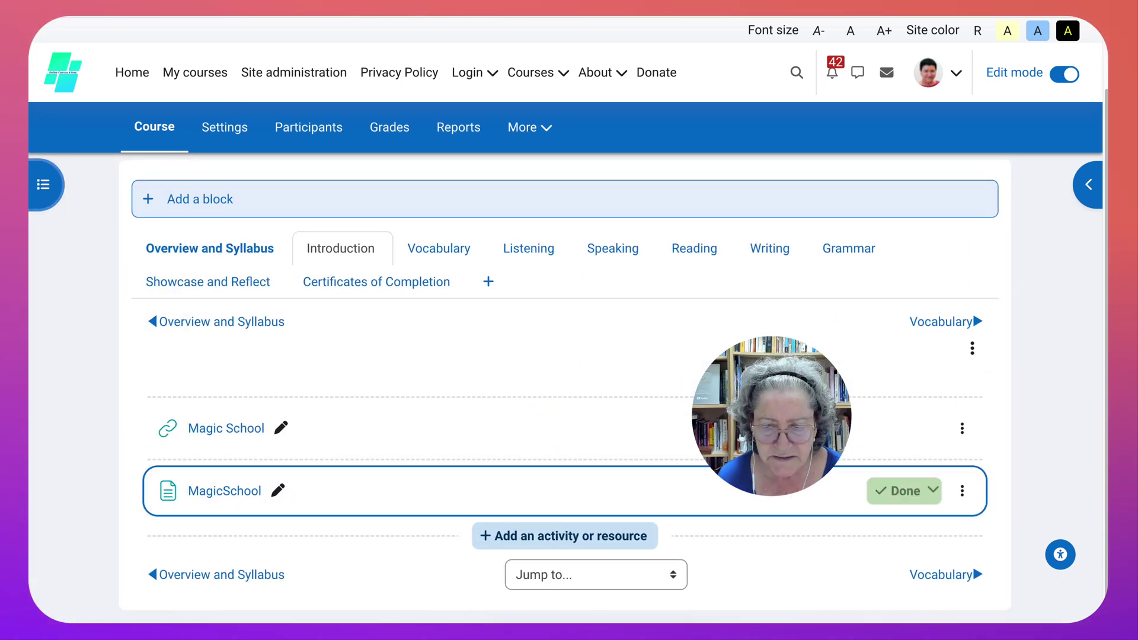
Rename the MagicSchool page as "Living in Canada" in its settings, and save and return to the course
{"action": "left_click", "coordinate": [962, 491]}
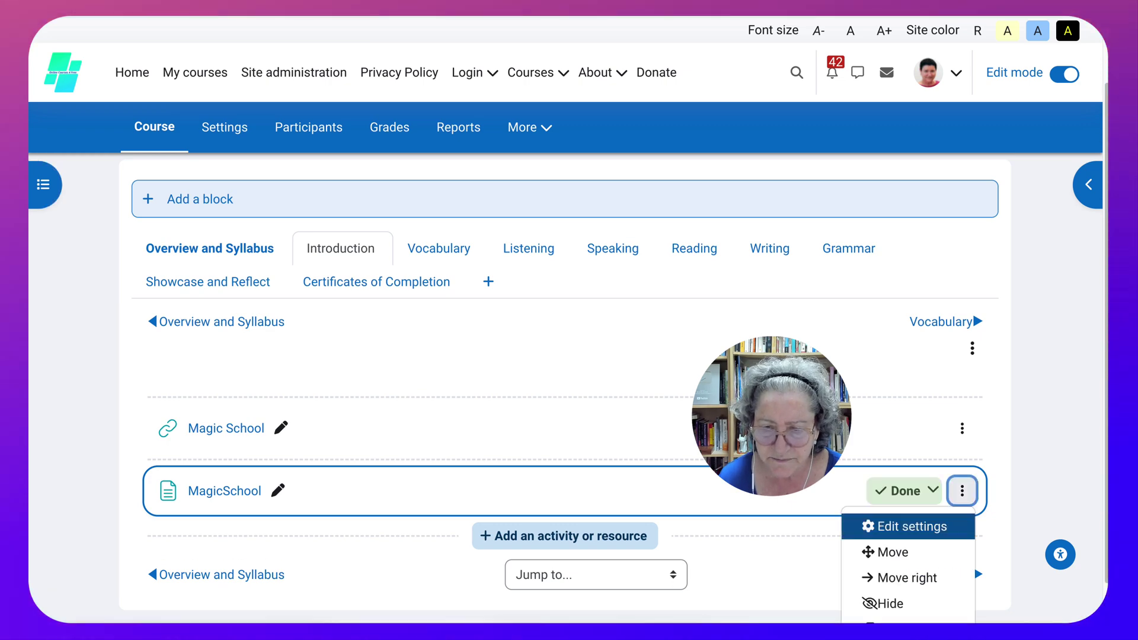
{"action": "left_click", "coordinate": [907, 526]}
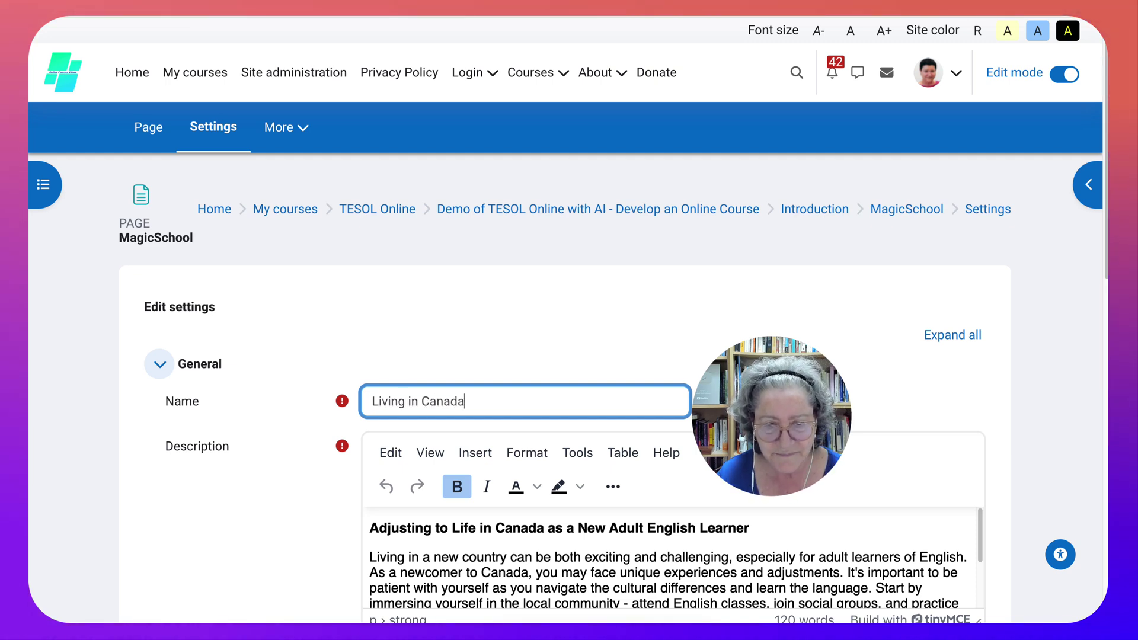
{"action": "scroll", "coordinate": [568, 386], "scroll_direction": "down", "scroll_amount": 10}
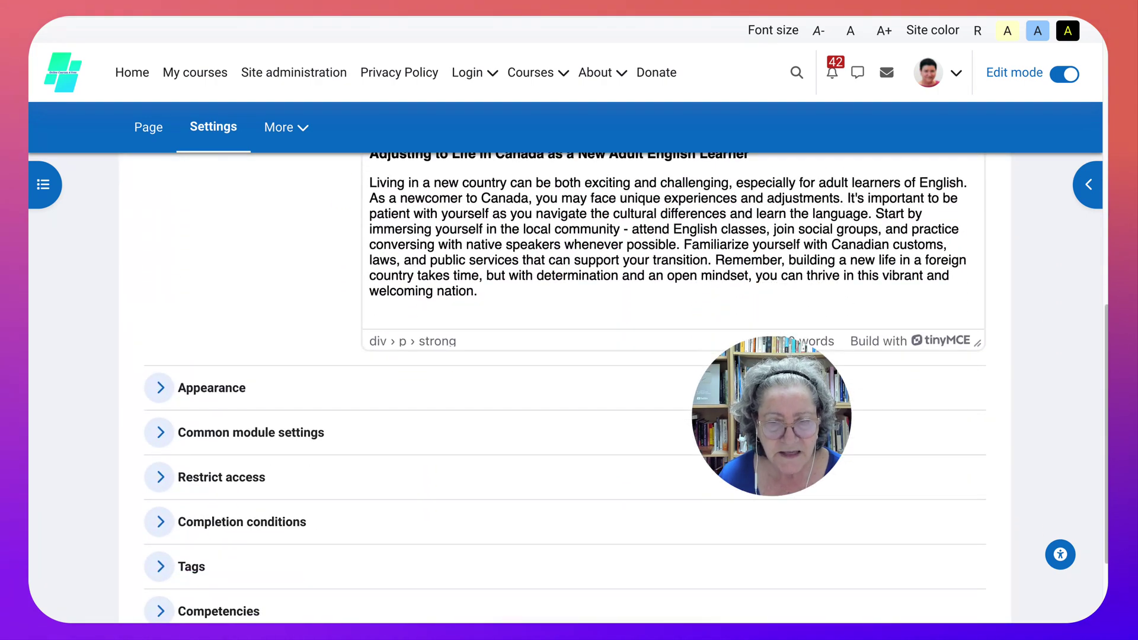
{"action": "scroll", "coordinate": [569, 385], "scroll_direction": "up", "scroll_amount": 10}
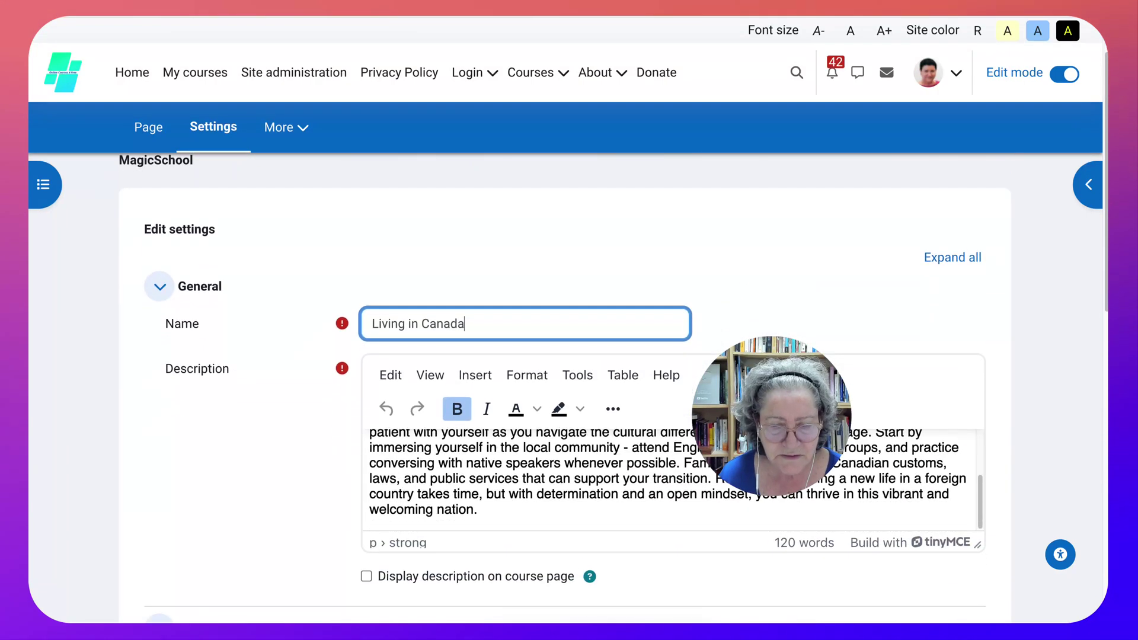
{"action": "scroll", "coordinate": [569, 386], "scroll_direction": "down", "scroll_amount": 6}
{"action": "scroll", "coordinate": [569, 386], "scroll_direction": "down", "scroll_amount": 4}
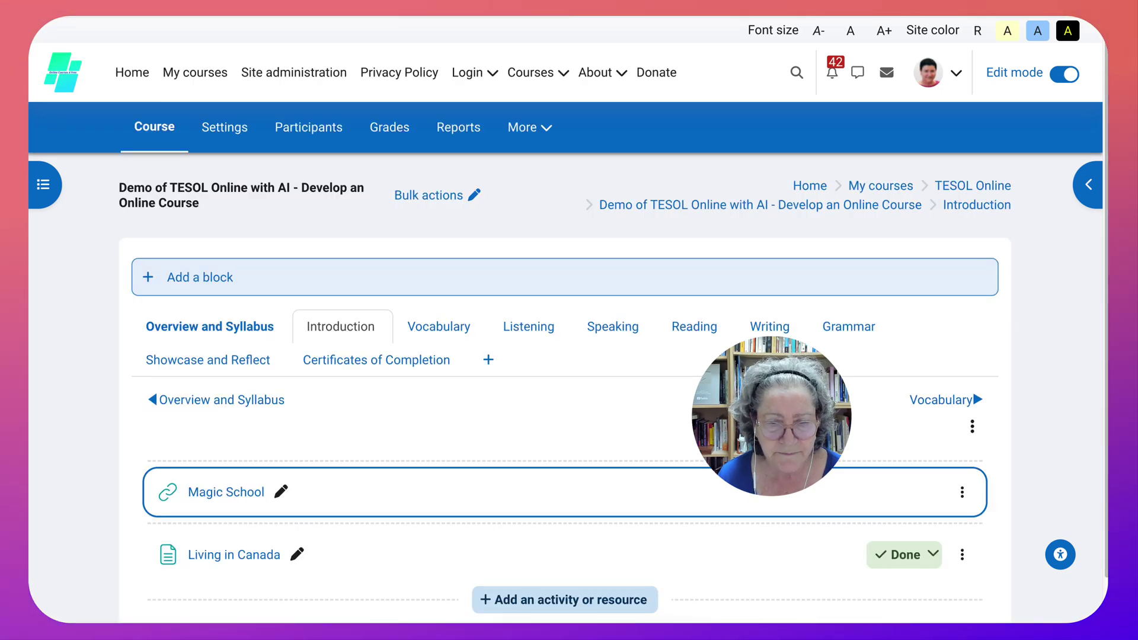
Start adding a PDF Worksheet to the Introduction section and look over its settings form
{"action": "scroll", "coordinate": [565, 450], "scroll_direction": "down", "scroll_amount": 2}
{"action": "left_click", "coordinate": [565, 536]}
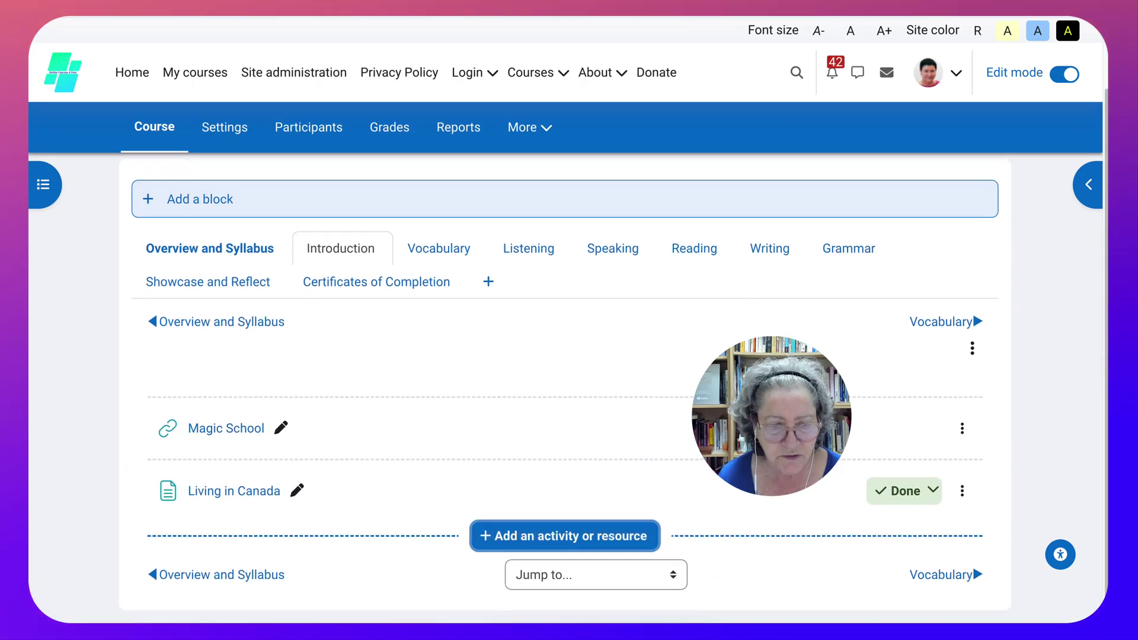
{"action": "left_click", "coordinate": [564, 536]}
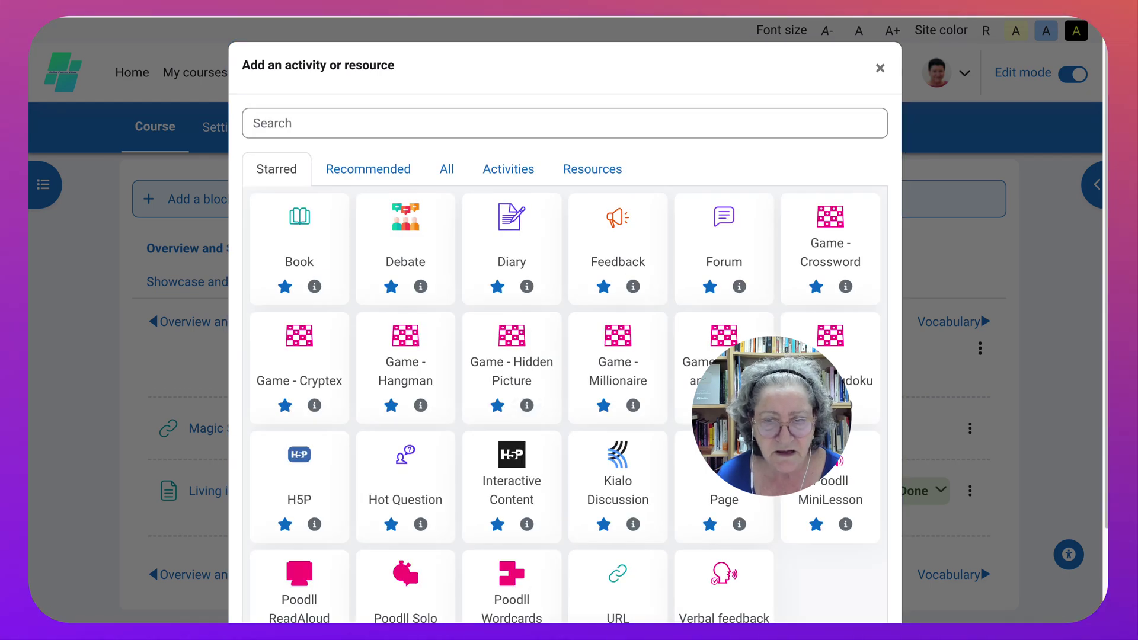
{"action": "left_click", "coordinate": [593, 169]}
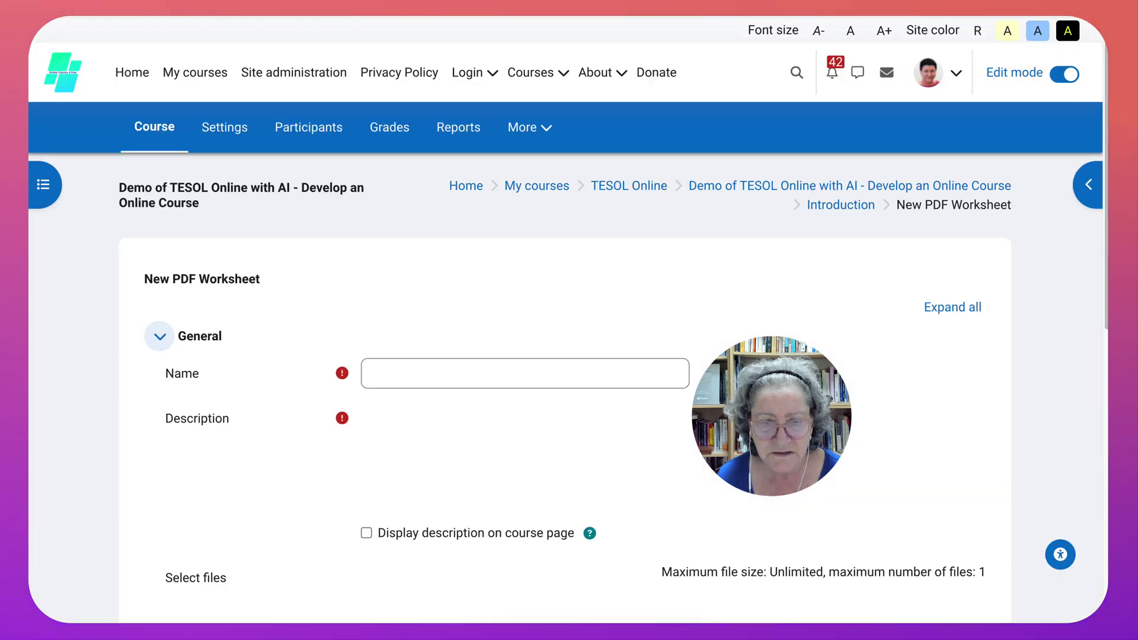
{"action": "scroll", "coordinate": [415, 261], "scroll_direction": "down", "scroll_amount": 5}
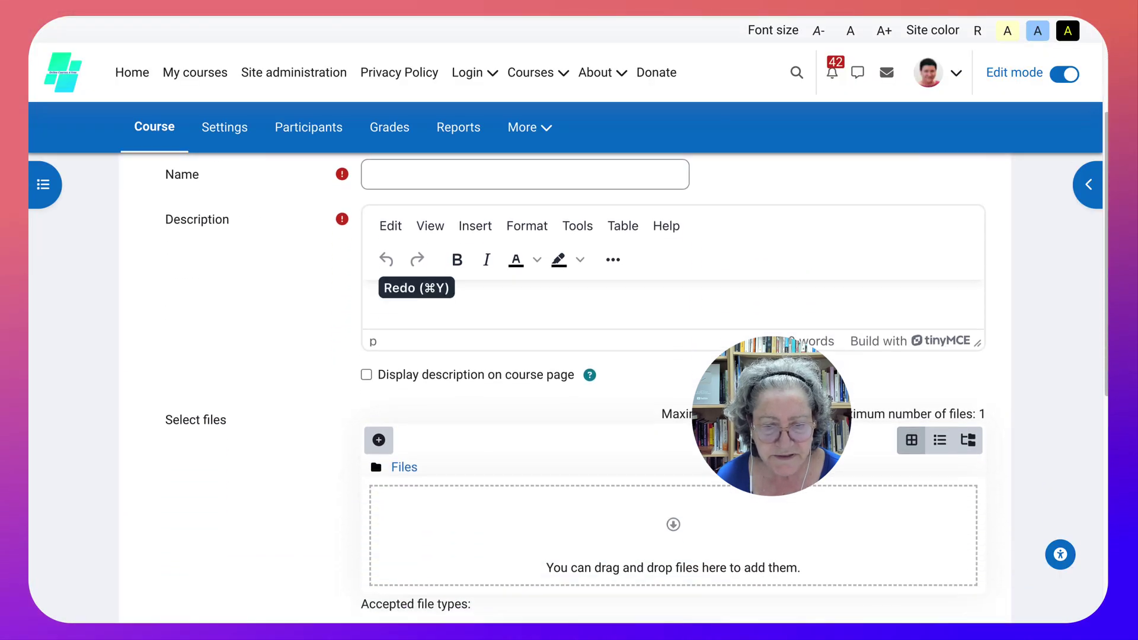
{"action": "scroll", "coordinate": [415, 261], "scroll_direction": "up", "scroll_amount": 3}
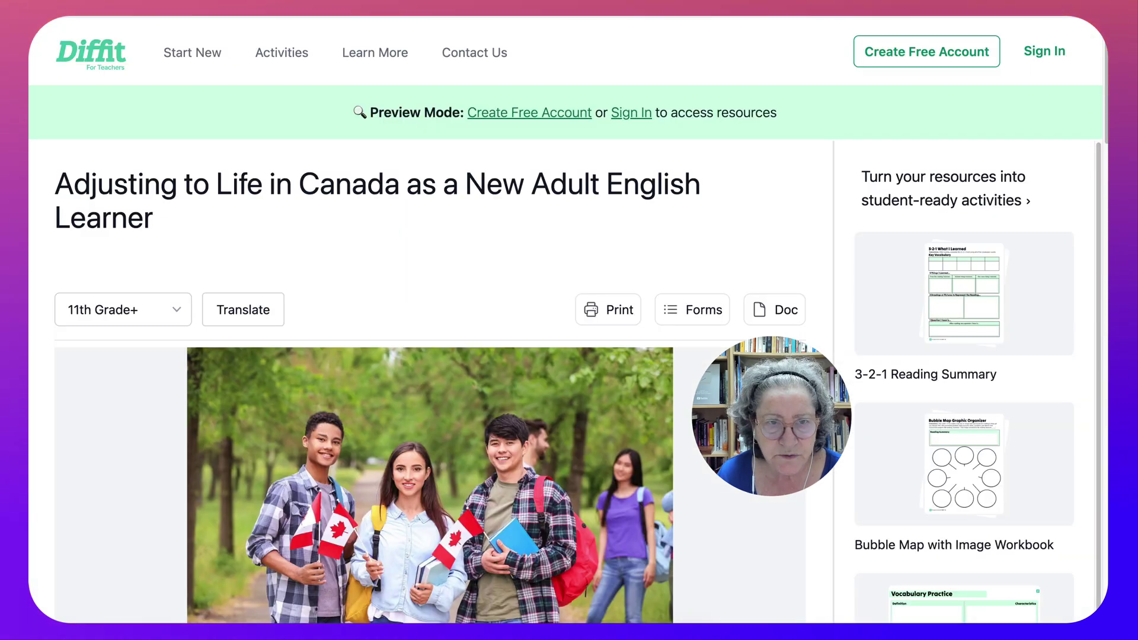
Look over the reading passage, summary and key vocabulary of the Diffit resource on adjusting to life in Canada
{"action": "scroll", "coordinate": [415, 355], "scroll_direction": "down", "scroll_amount": 1}
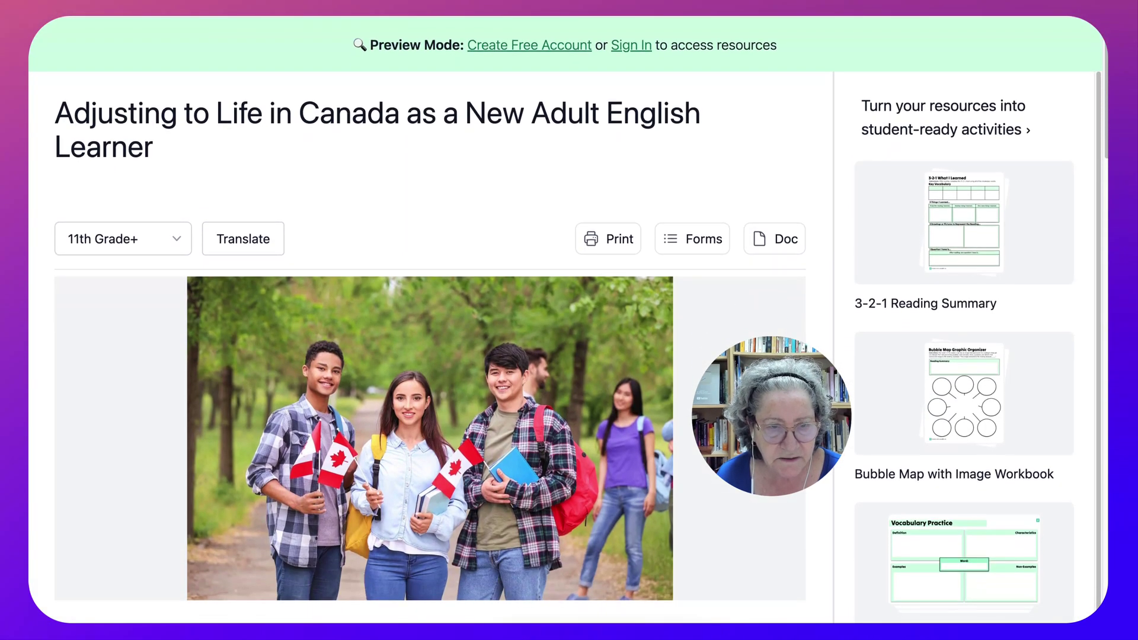
{"action": "scroll", "coordinate": [415, 355], "scroll_direction": "down", "scroll_amount": 3}
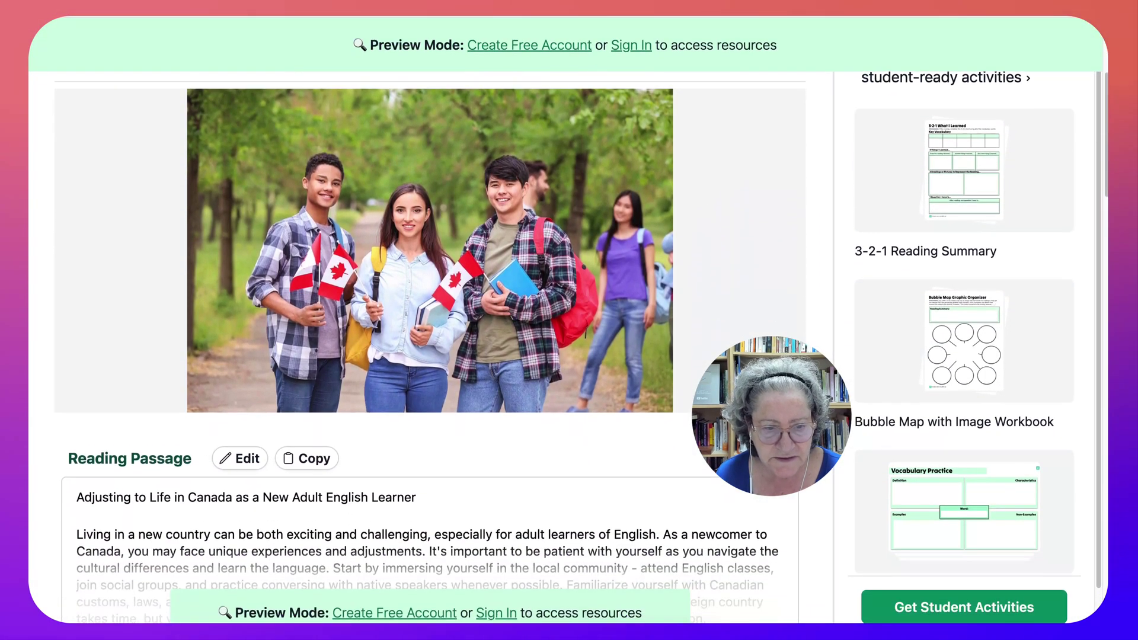
{"action": "scroll", "coordinate": [414, 355], "scroll_direction": "down", "scroll_amount": 2}
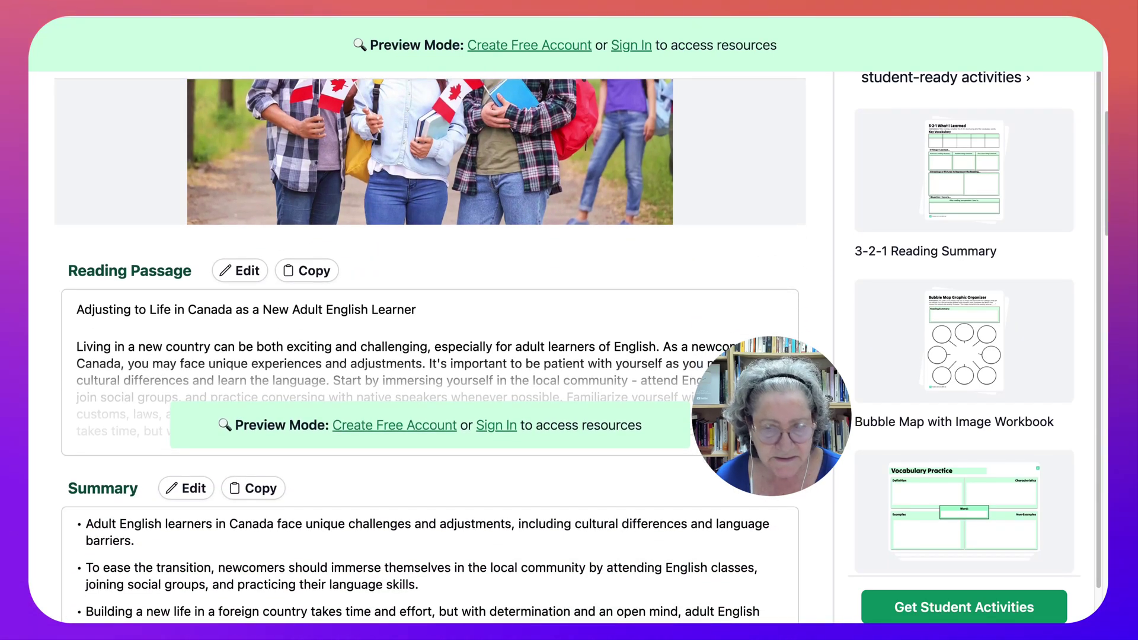
{"action": "scroll", "coordinate": [415, 356], "scroll_direction": "down", "scroll_amount": 4}
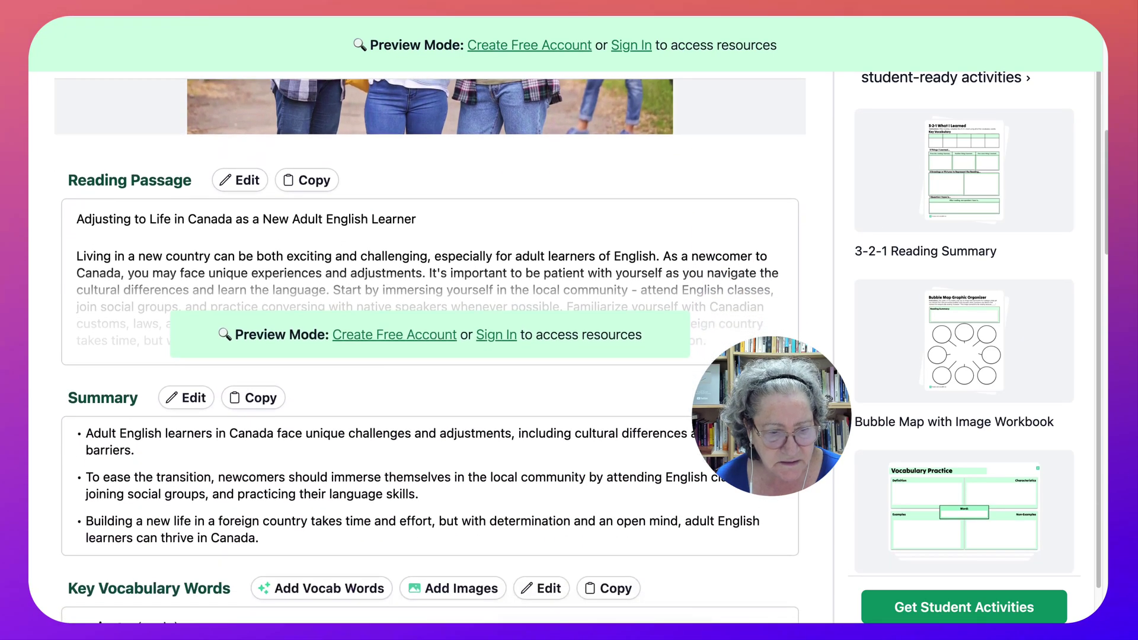
{"action": "scroll", "coordinate": [430, 350], "scroll_direction": "up", "scroll_amount": 12}
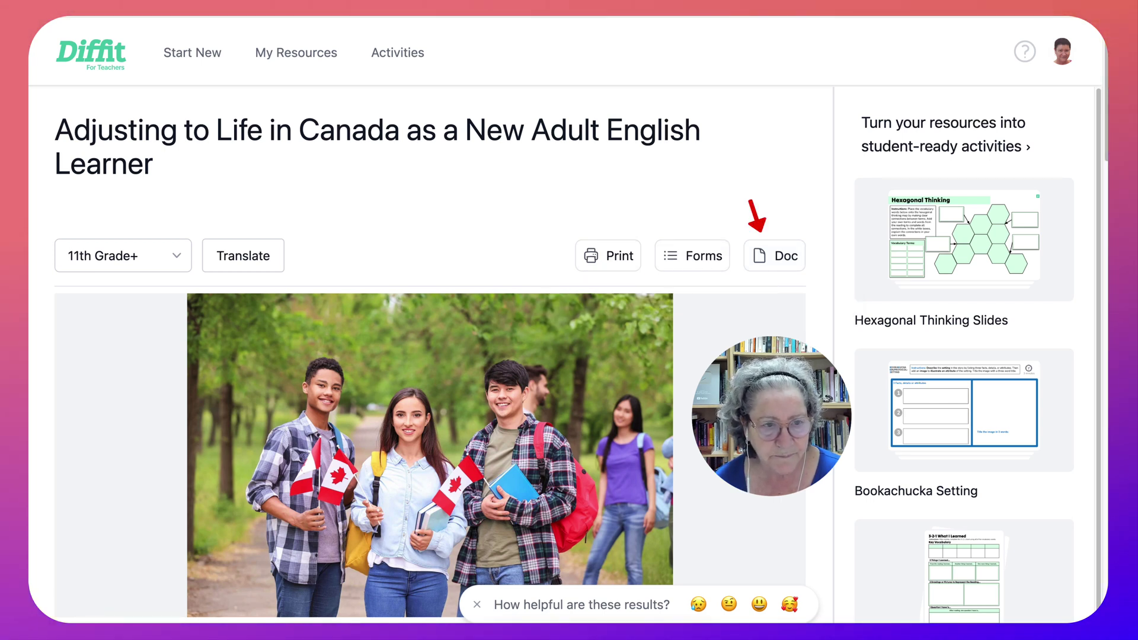
Print the Diffit resource to a file with Save as PDF as the destination
{"action": "left_click", "coordinate": [608, 256]}
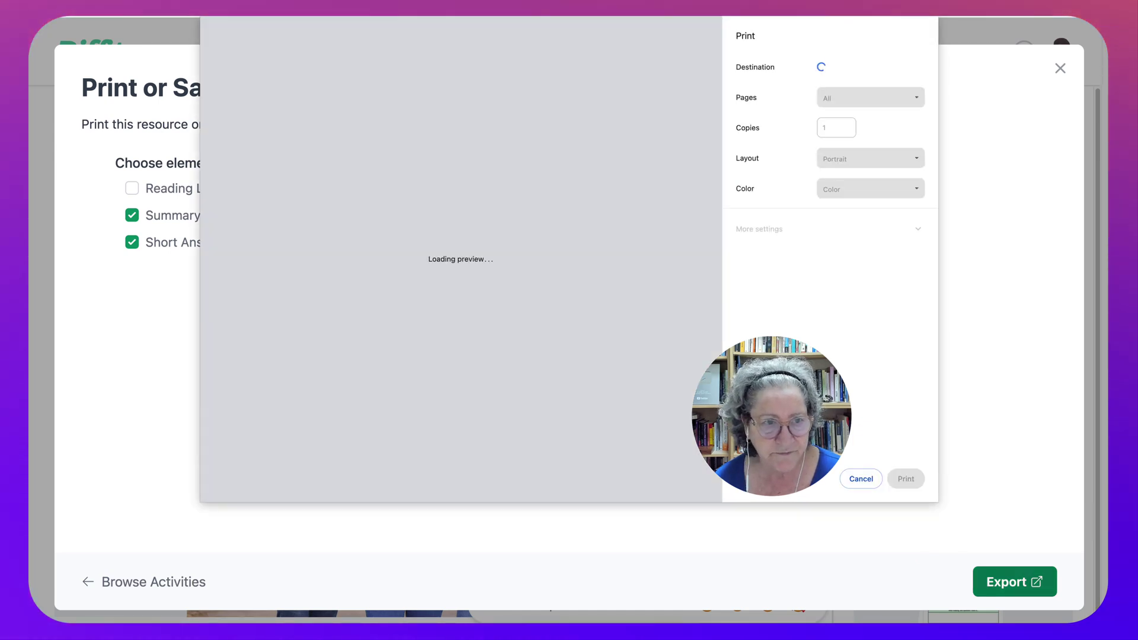
{"action": "left_click", "coordinate": [869, 67]}
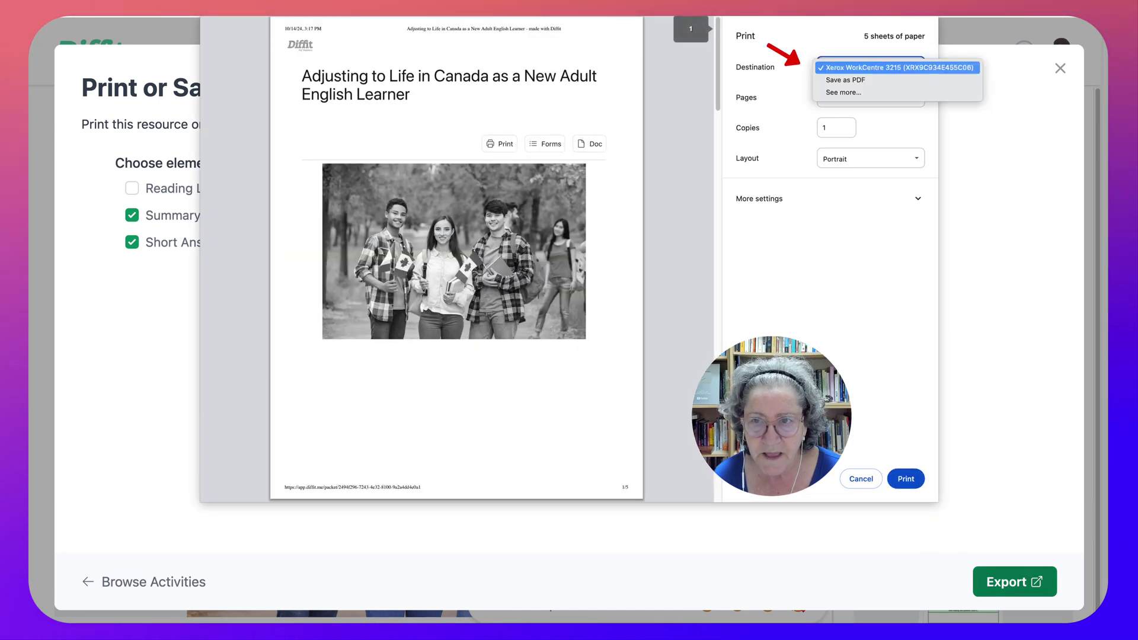
{"action": "left_click", "coordinate": [845, 79]}
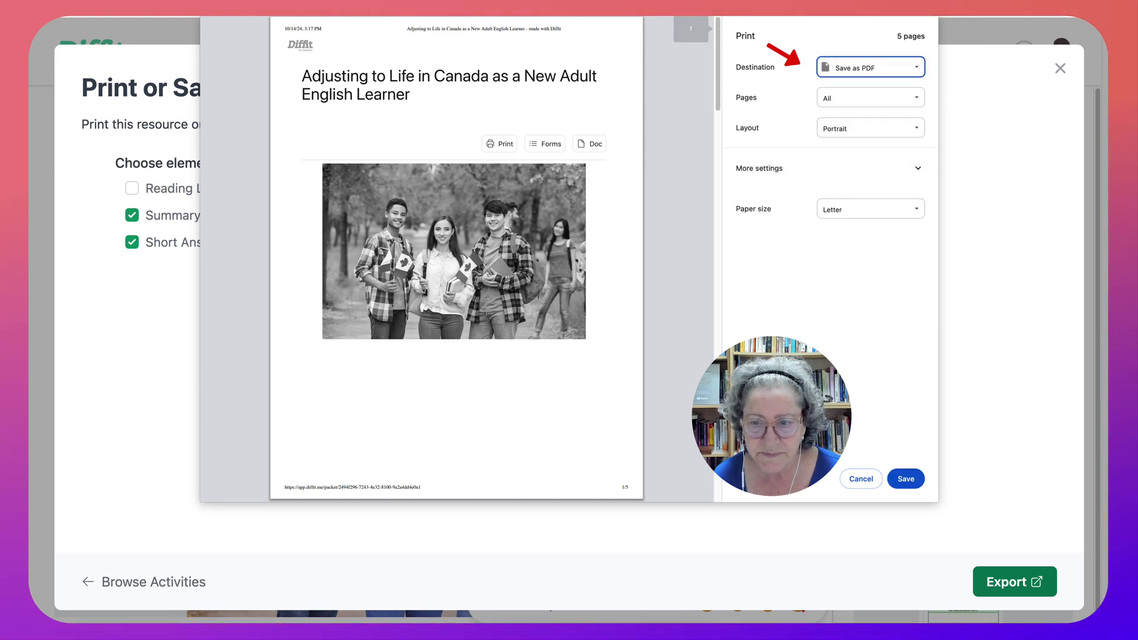
{"action": "key", "text": "Return"}
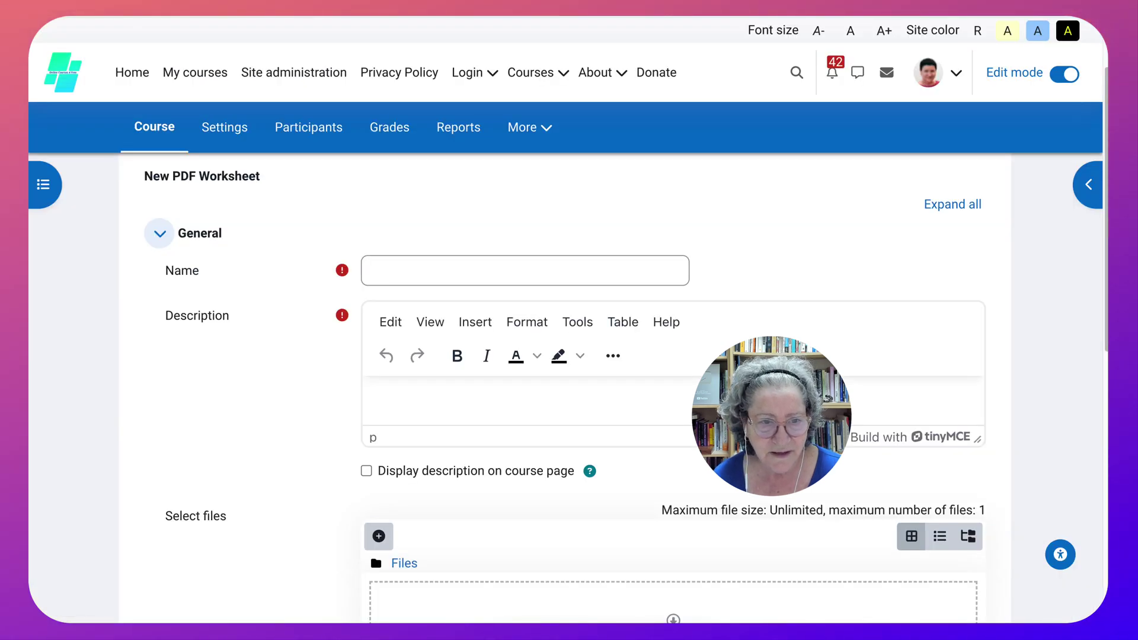
In the Moodle PDF Worksheet form, enter the name "Adjusting to Life in Canada" and paste the Diffit reading passage as the description
{"action": "left_click", "coordinate": [372, 271]}
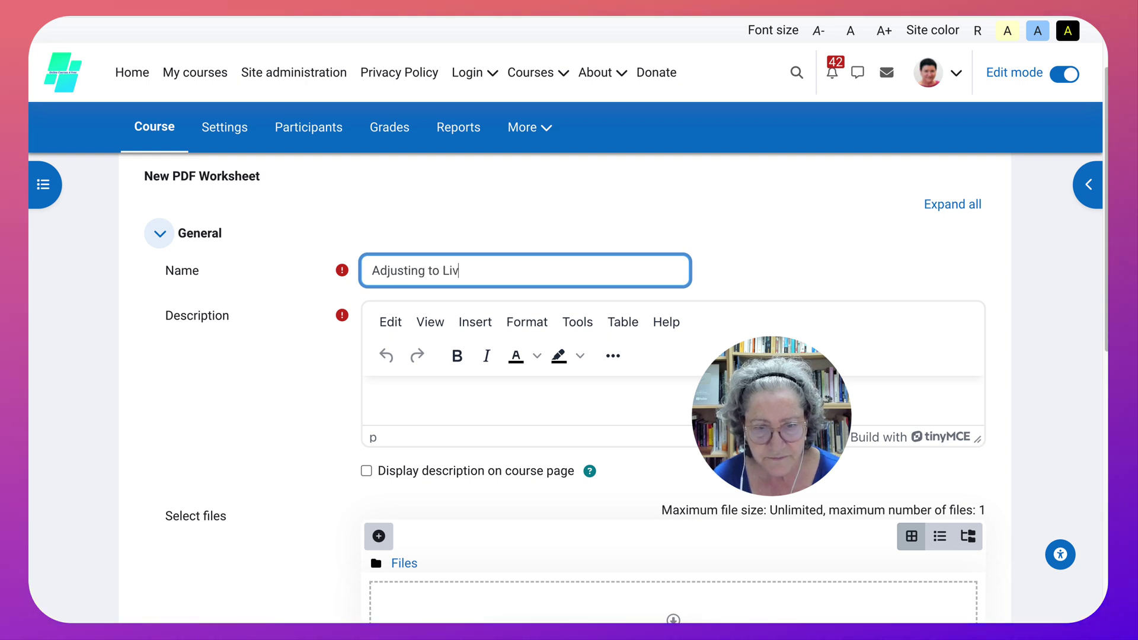
{"action": "type", "text": "Adjusting to Life in Ca"}
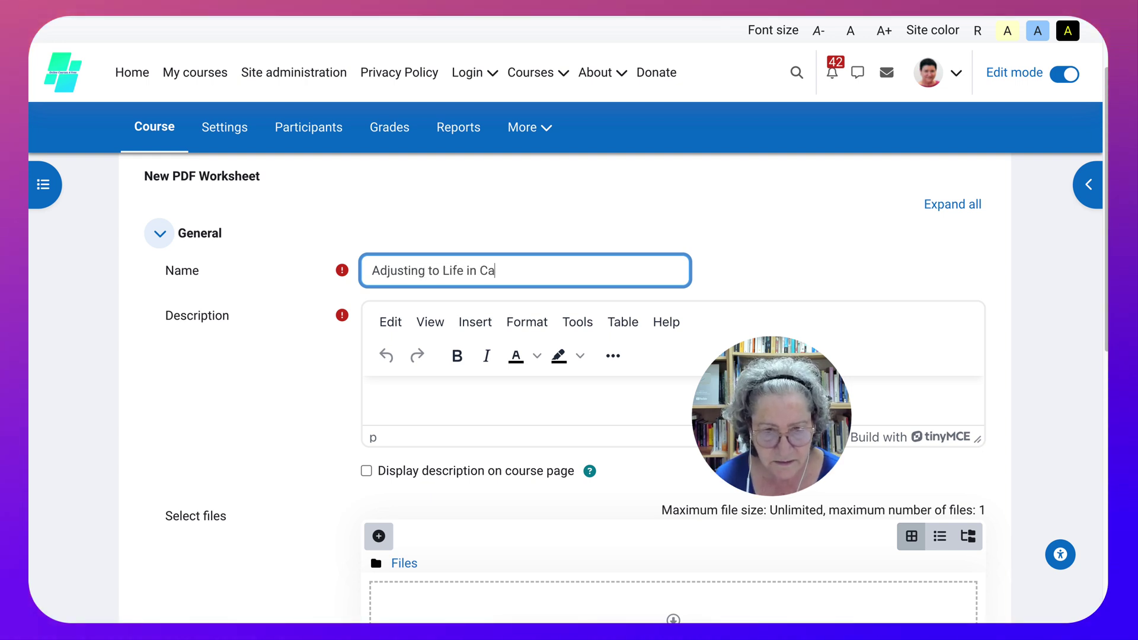
{"action": "type", "text": "nada"}
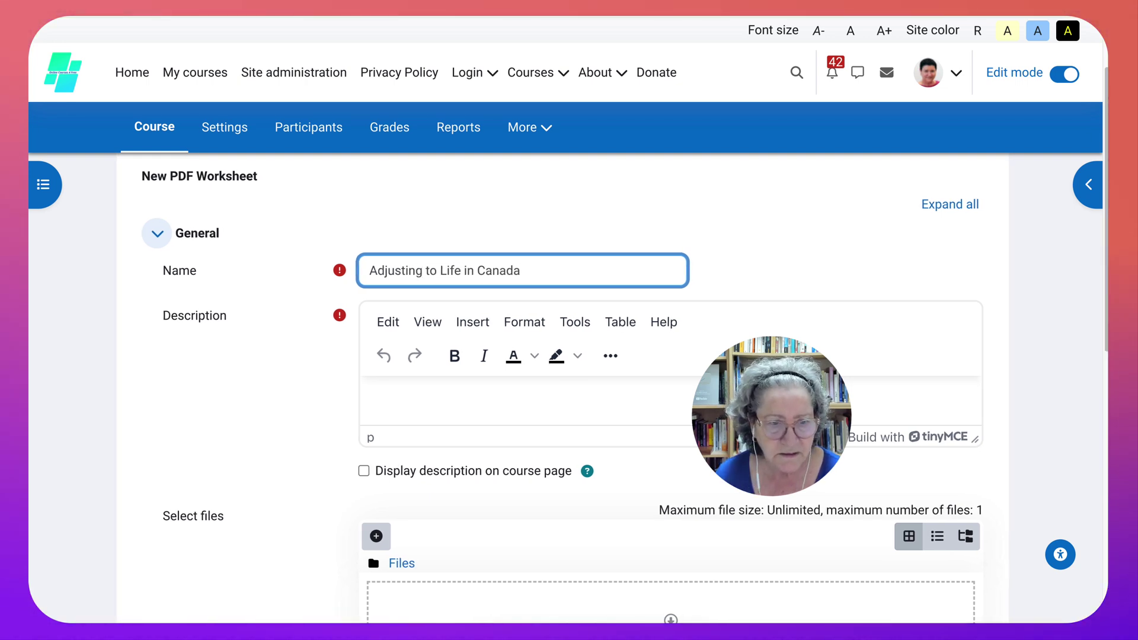
{"action": "scroll", "coordinate": [563, 385], "scroll_direction": "down", "scroll_amount": 2}
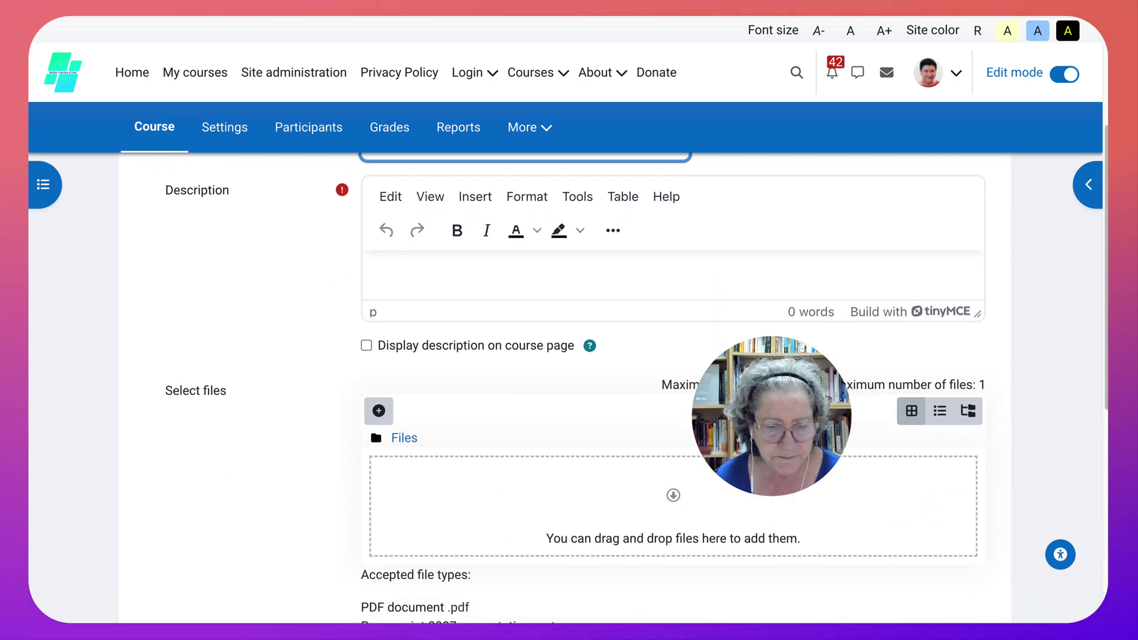
{"action": "left_click", "coordinate": [370, 272]}
{"action": "key", "text": "ctrl+v"}
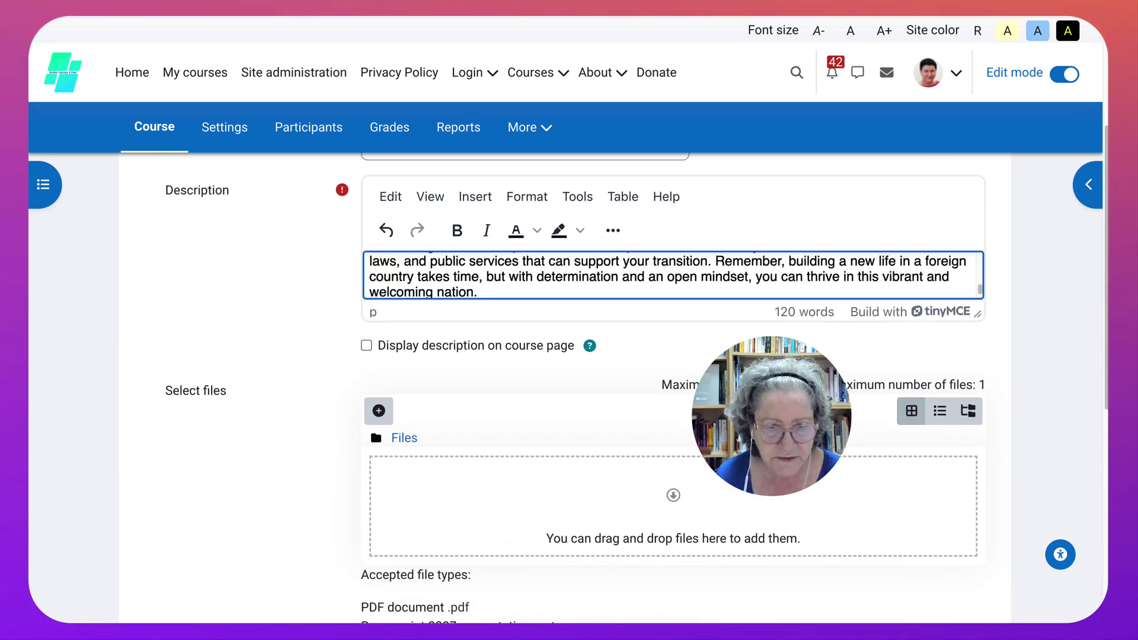
Turn on Show size in the worksheet's appearance settings, leaving the upload/modified date off
{"action": "scroll", "coordinate": [563, 385], "scroll_direction": "down", "scroll_amount": 4}
{"action": "scroll", "coordinate": [563, 385], "scroll_direction": "up", "scroll_amount": 1}
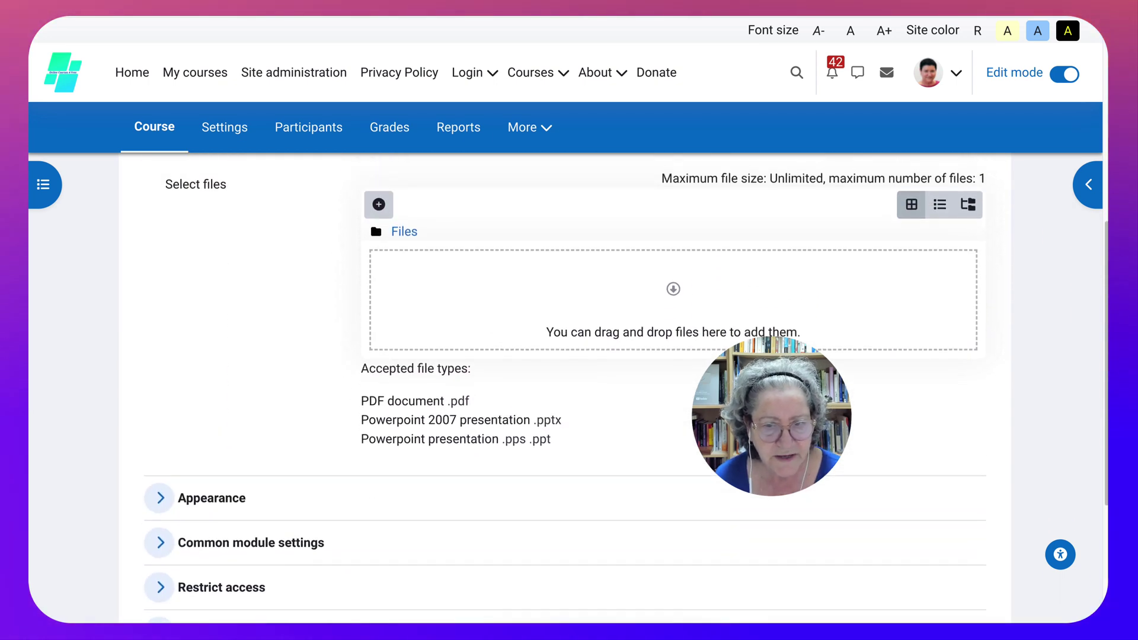
{"action": "scroll", "coordinate": [563, 385], "scroll_direction": "down", "scroll_amount": 3}
{"action": "left_click", "coordinate": [159, 292]}
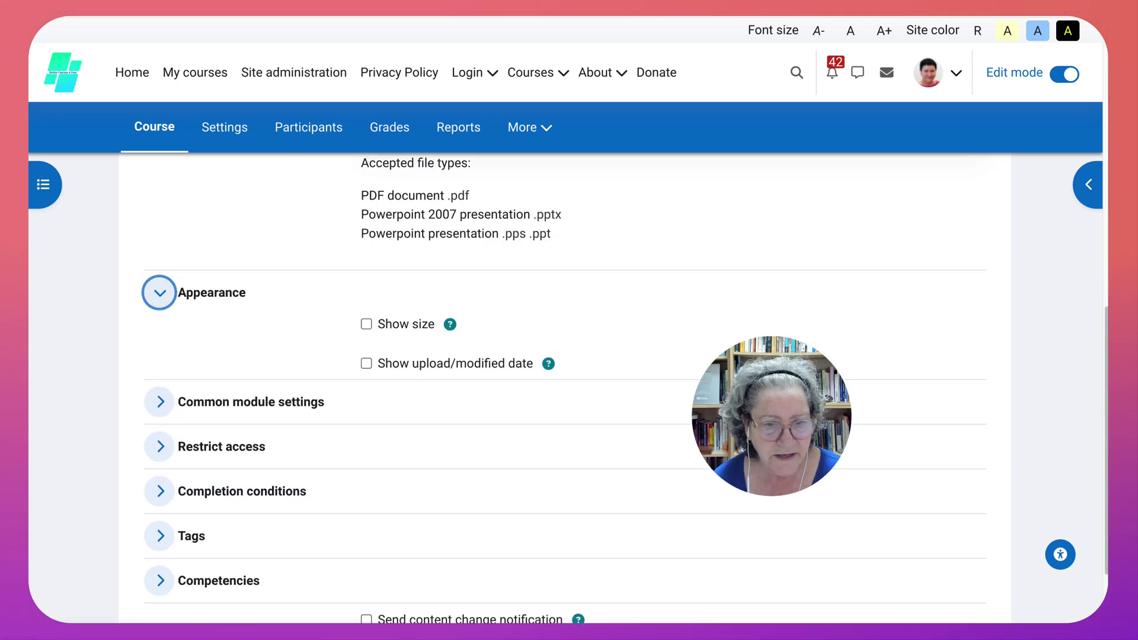
{"action": "left_click", "coordinate": [366, 323]}
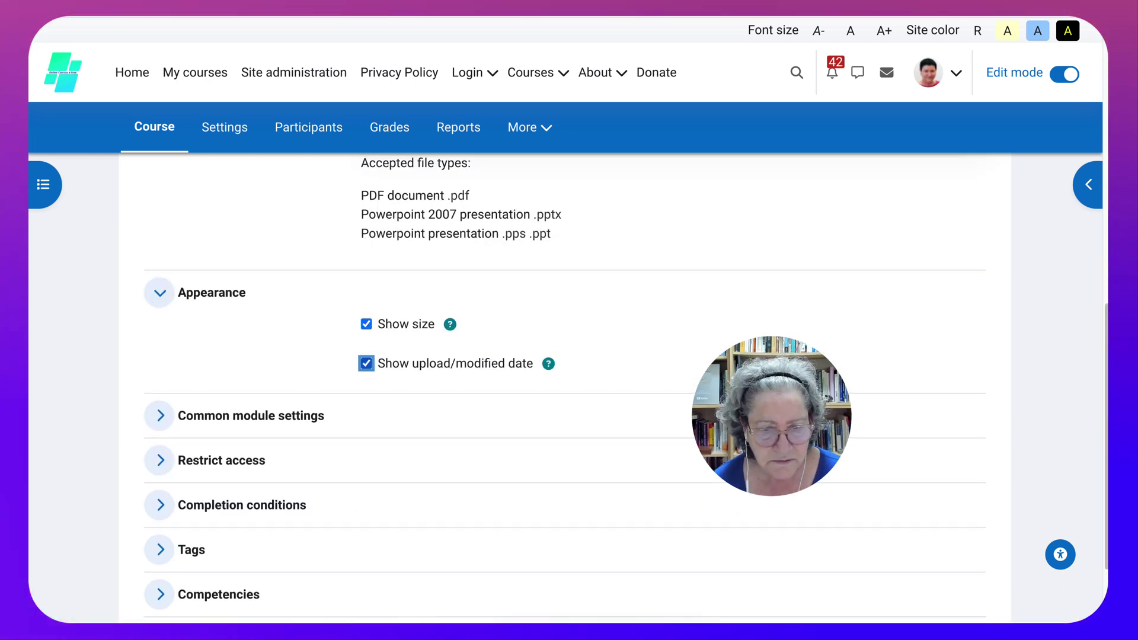
{"action": "scroll", "coordinate": [563, 385], "scroll_direction": "down", "scroll_amount": 2}
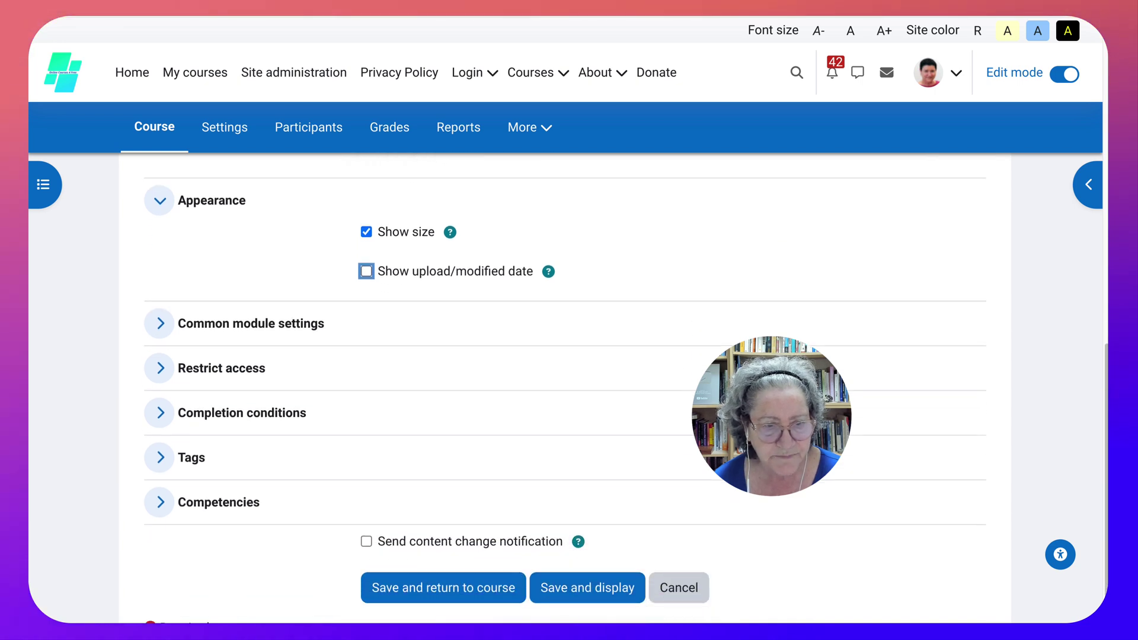
Check the common module settings and add a completion requirement that students view the activity
{"action": "left_click", "coordinate": [158, 323]}
{"action": "scroll", "coordinate": [563, 385], "scroll_direction": "down", "scroll_amount": 3}
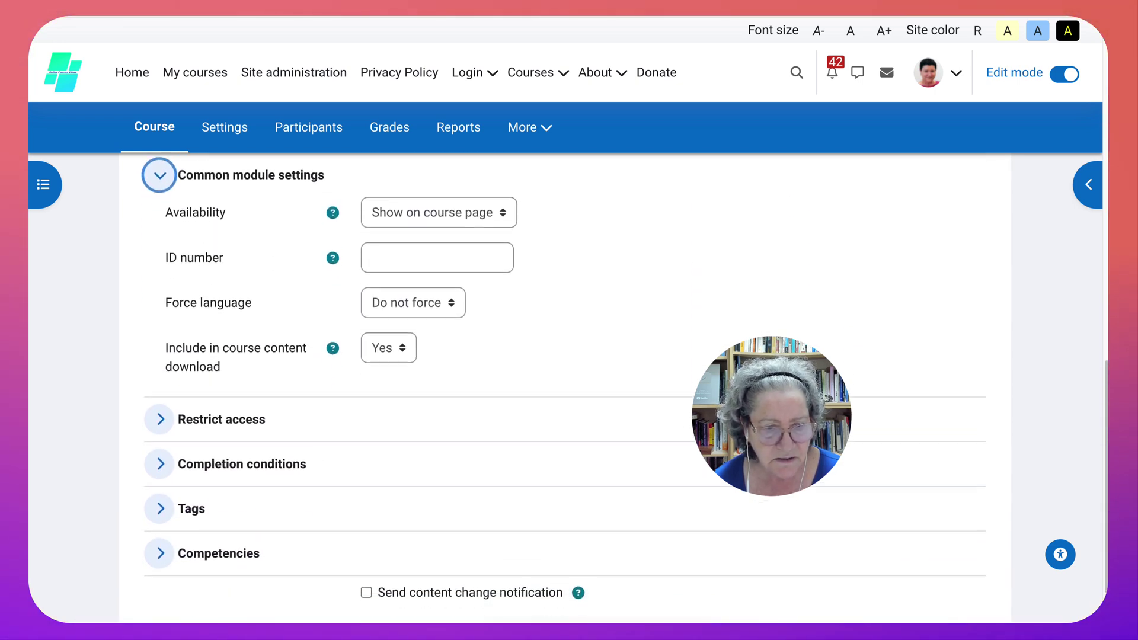
{"action": "left_click", "coordinate": [159, 415]}
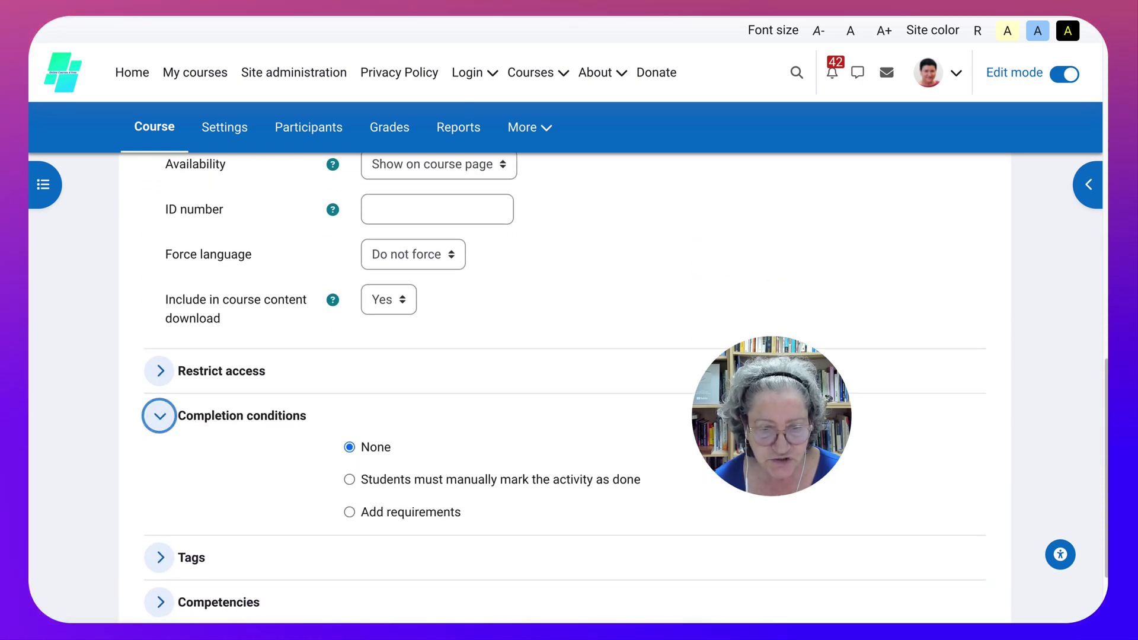
{"action": "scroll", "coordinate": [563, 386], "scroll_direction": "down", "scroll_amount": 1}
{"action": "left_click", "coordinate": [349, 428]}
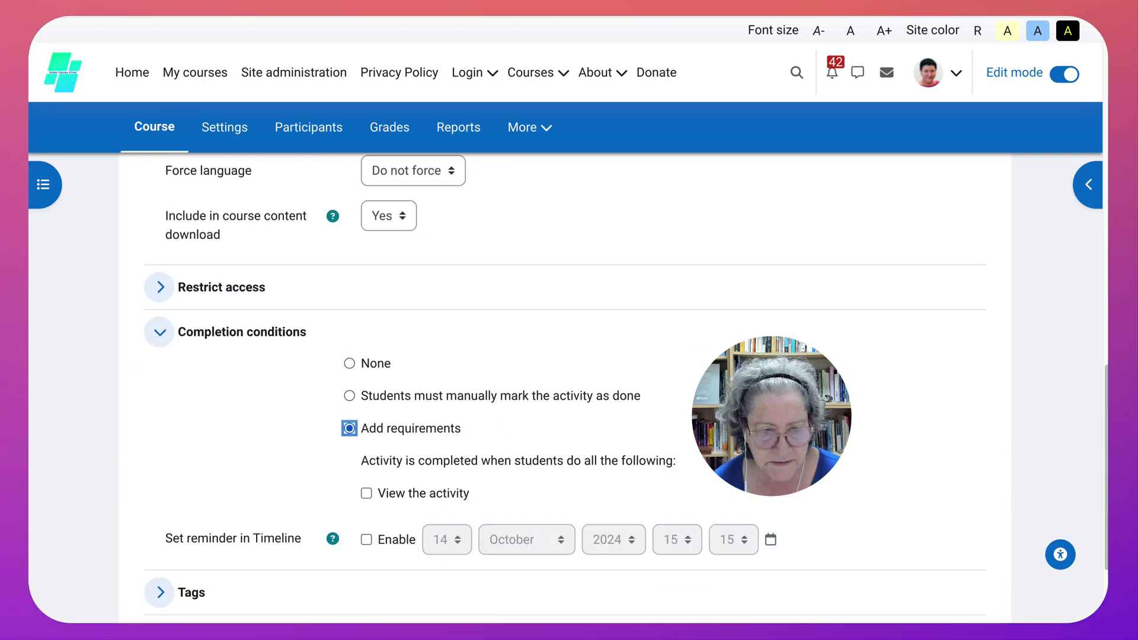
{"action": "scroll", "coordinate": [563, 385], "scroll_direction": "down", "scroll_amount": 1}
{"action": "scroll", "coordinate": [563, 386], "scroll_direction": "down", "scroll_amount": 1}
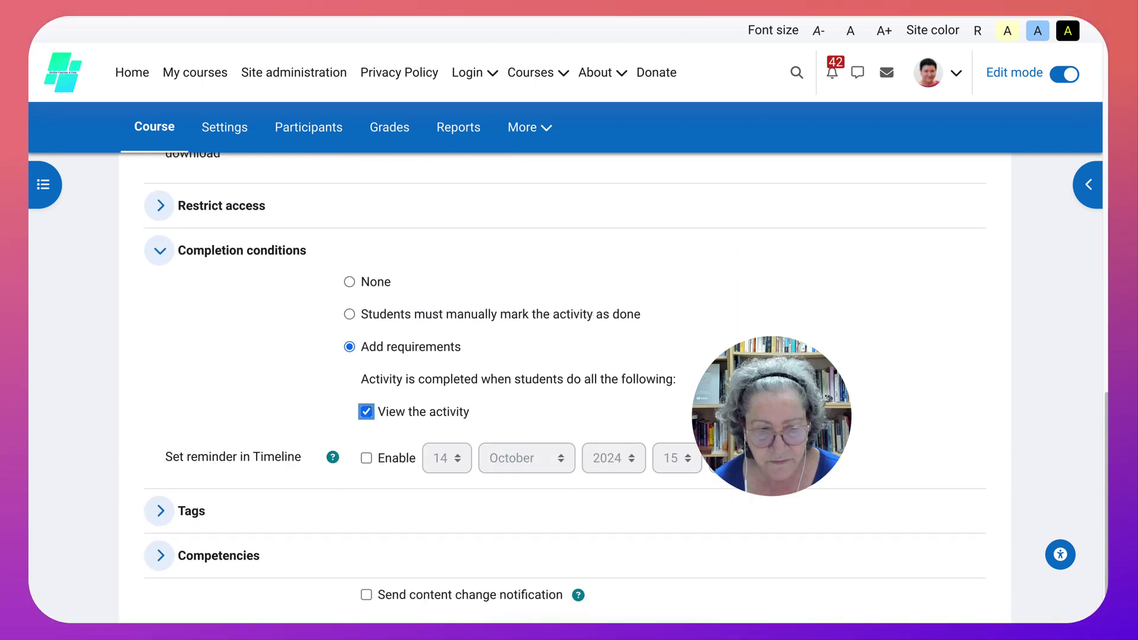
Save and display the worksheet, and turn off edit mode to look over its activity page
{"action": "scroll", "coordinate": [563, 386], "scroll_direction": "down", "scroll_amount": 3}
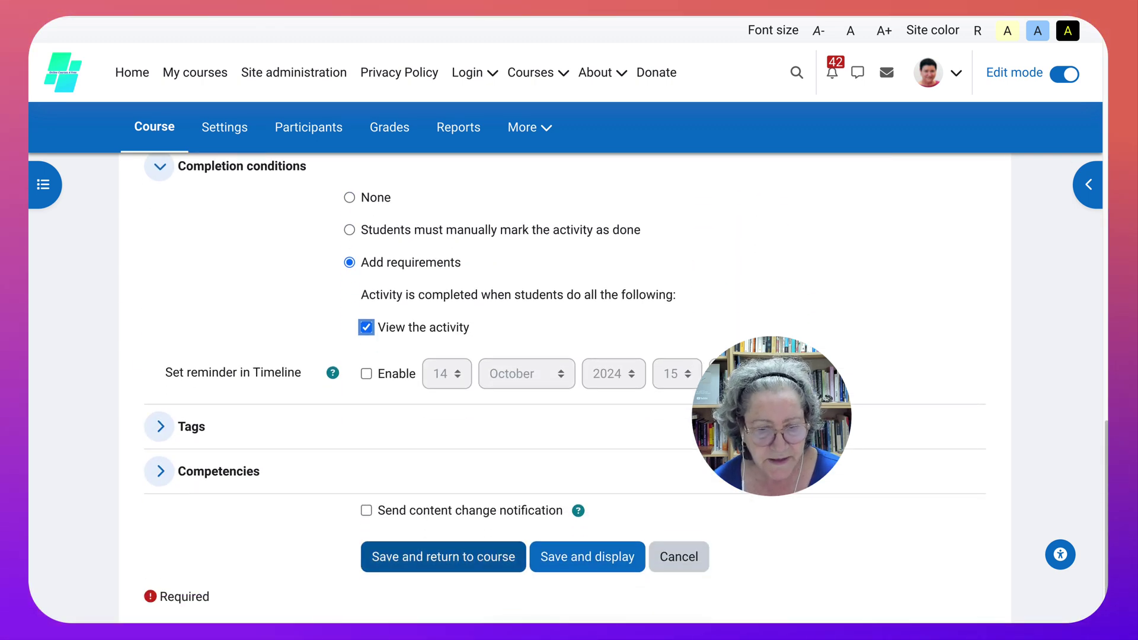
{"action": "left_click", "coordinate": [588, 556]}
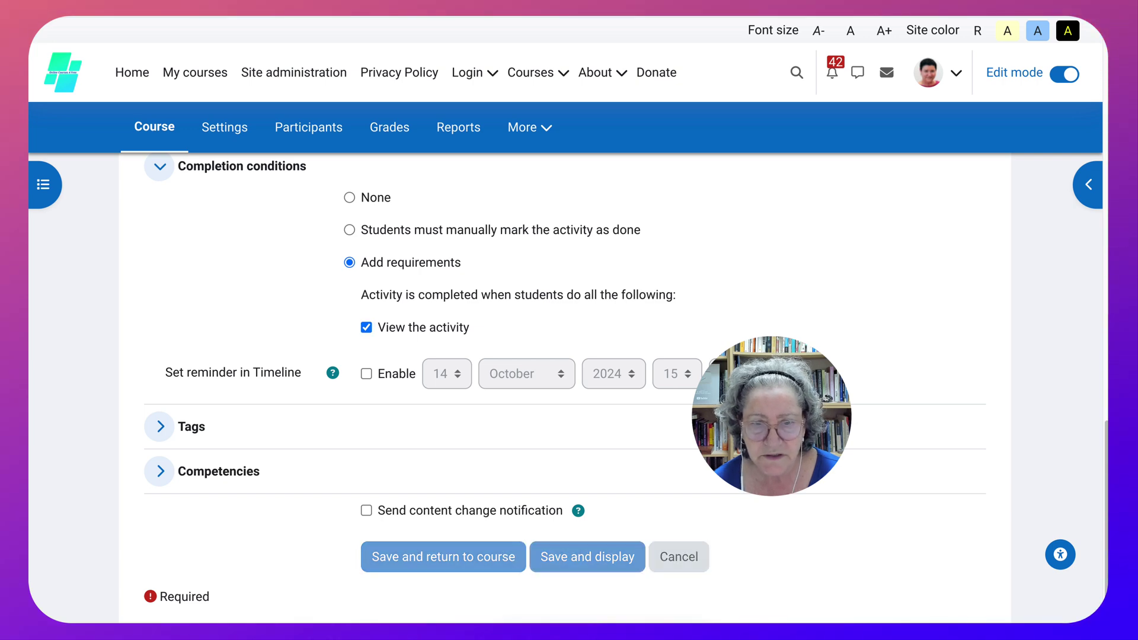
{"action": "scroll", "coordinate": [562, 385], "scroll_direction": "down", "scroll_amount": 5}
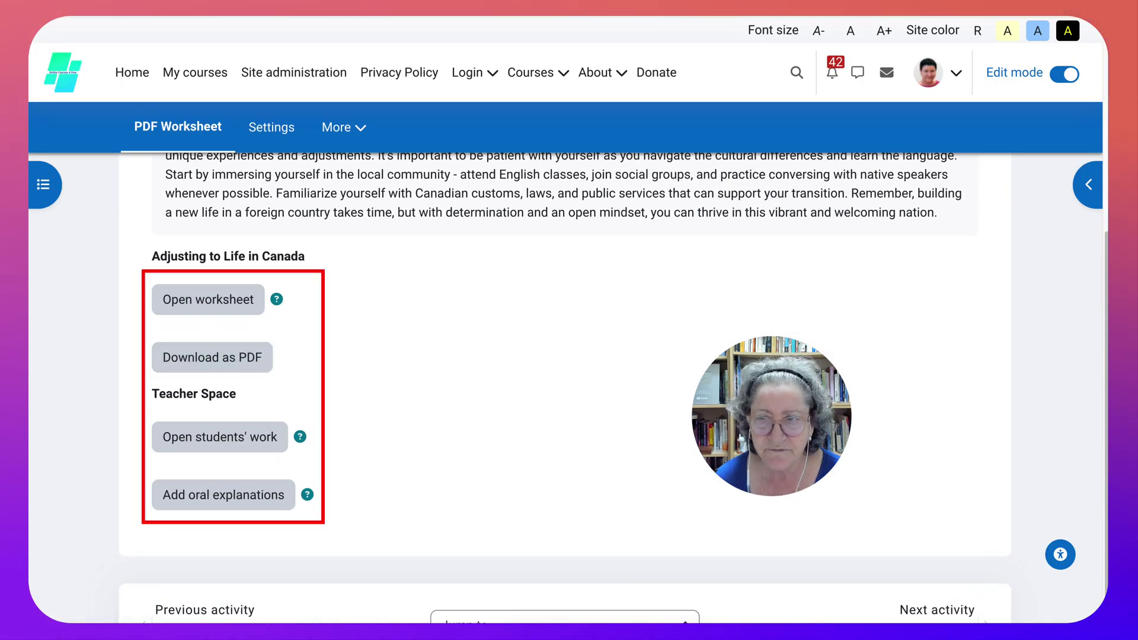
{"action": "left_click", "coordinate": [1063, 74]}
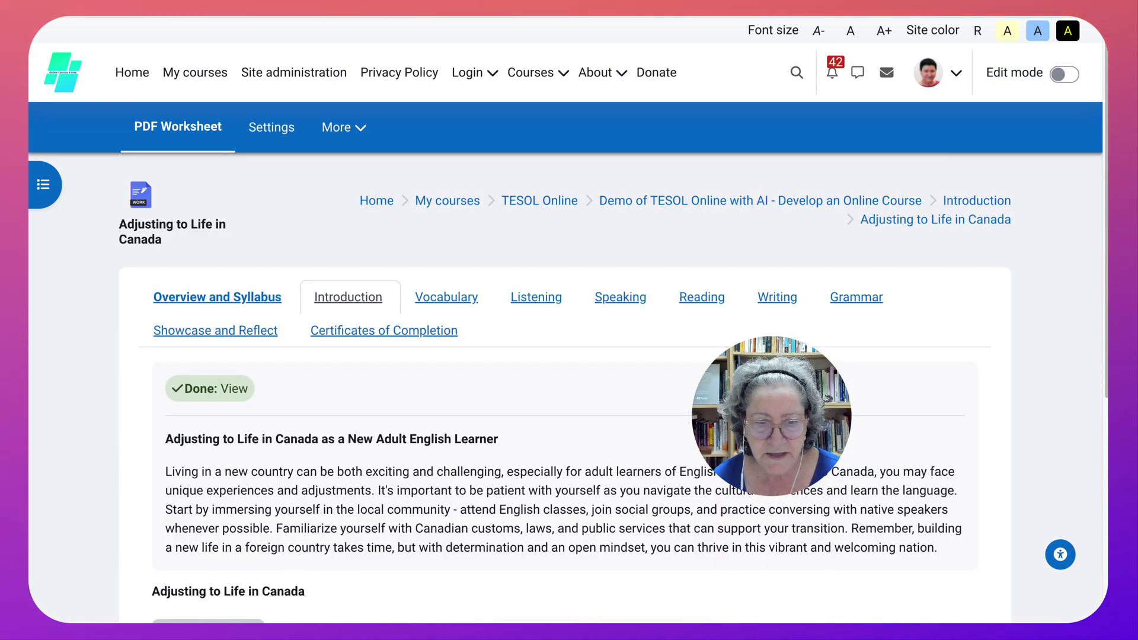
{"action": "scroll", "coordinate": [212, 337], "scroll_direction": "down", "scroll_amount": 6}
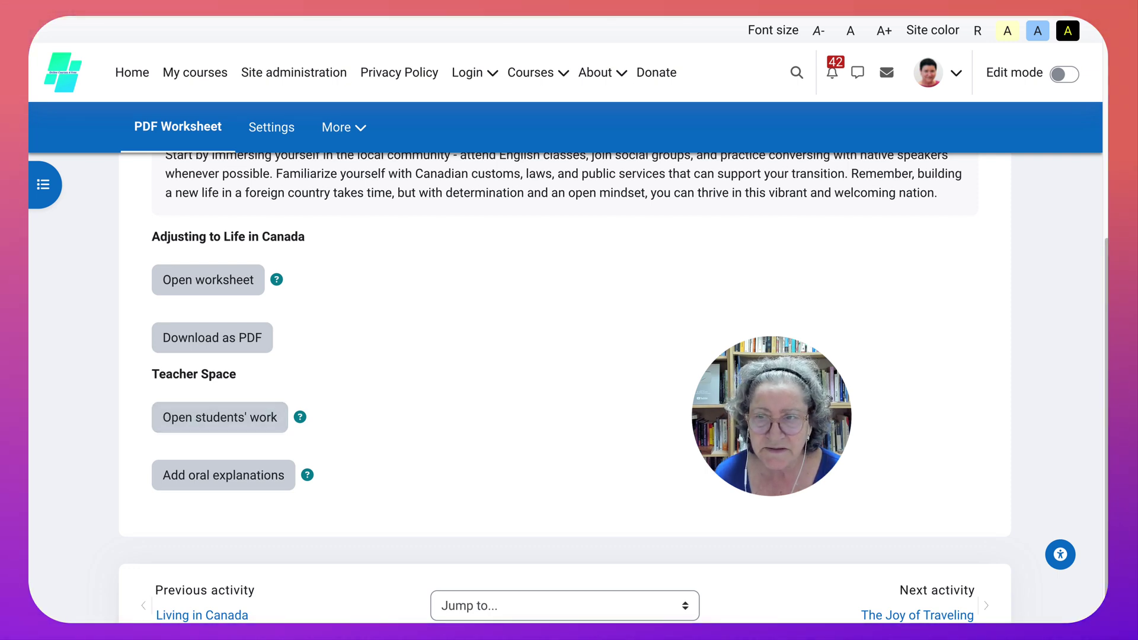
Switch to the Student role and check the worksheet page as a student sees it
{"action": "left_click", "coordinate": [935, 73]}
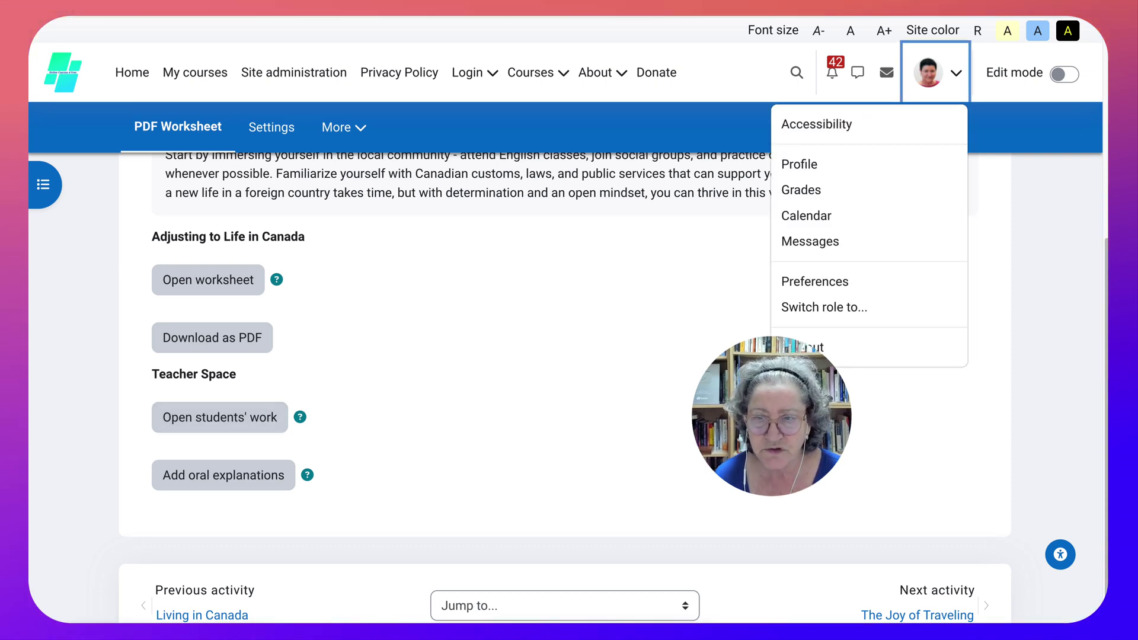
{"action": "left_click", "coordinate": [823, 307]}
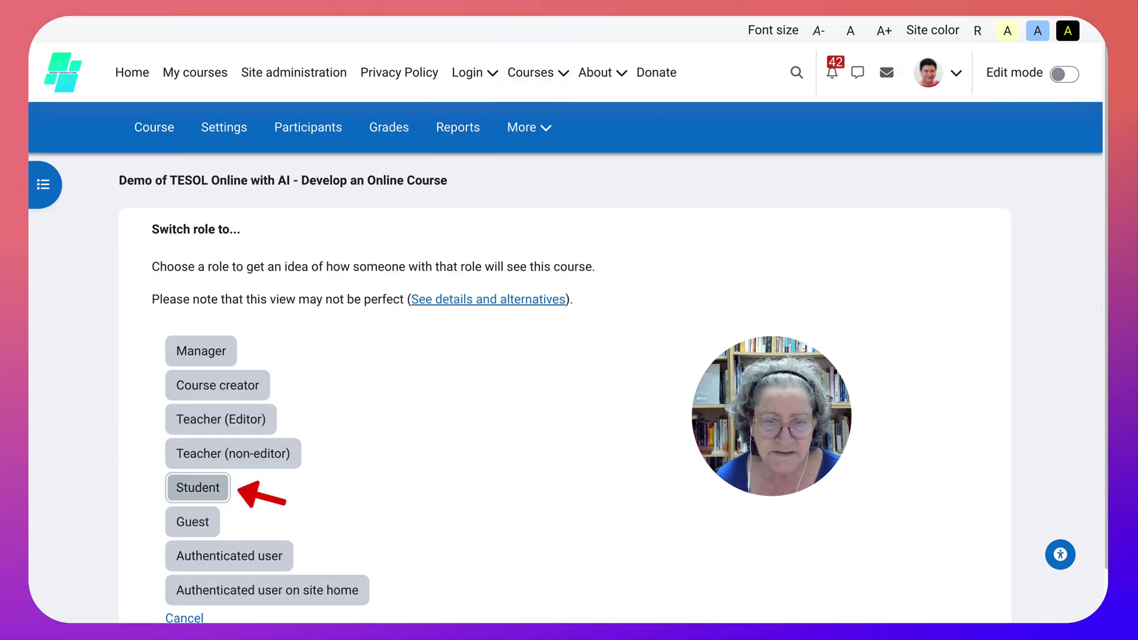
{"action": "left_click", "coordinate": [198, 487]}
{"action": "scroll", "coordinate": [569, 355], "scroll_direction": "down", "scroll_amount": 3}
{"action": "scroll", "coordinate": [565, 355], "scroll_direction": "down", "scroll_amount": 1}
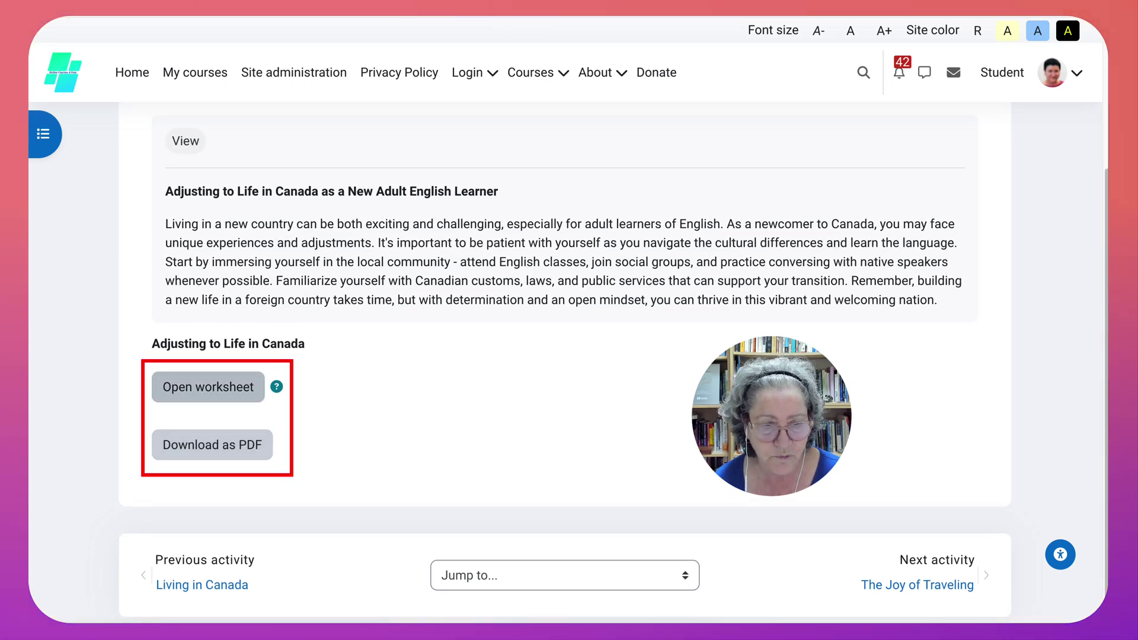
Open the worksheet in Amanote and allow authentication via the course portal
{"action": "left_click", "coordinate": [207, 387]}
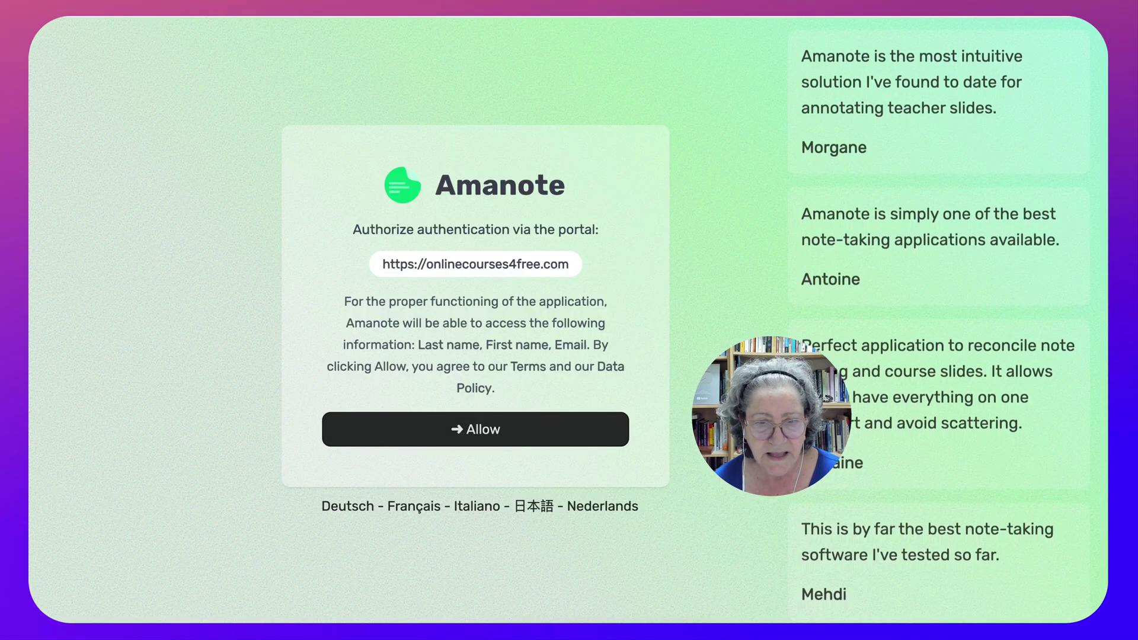
{"action": "left_click", "coordinate": [475, 429]}
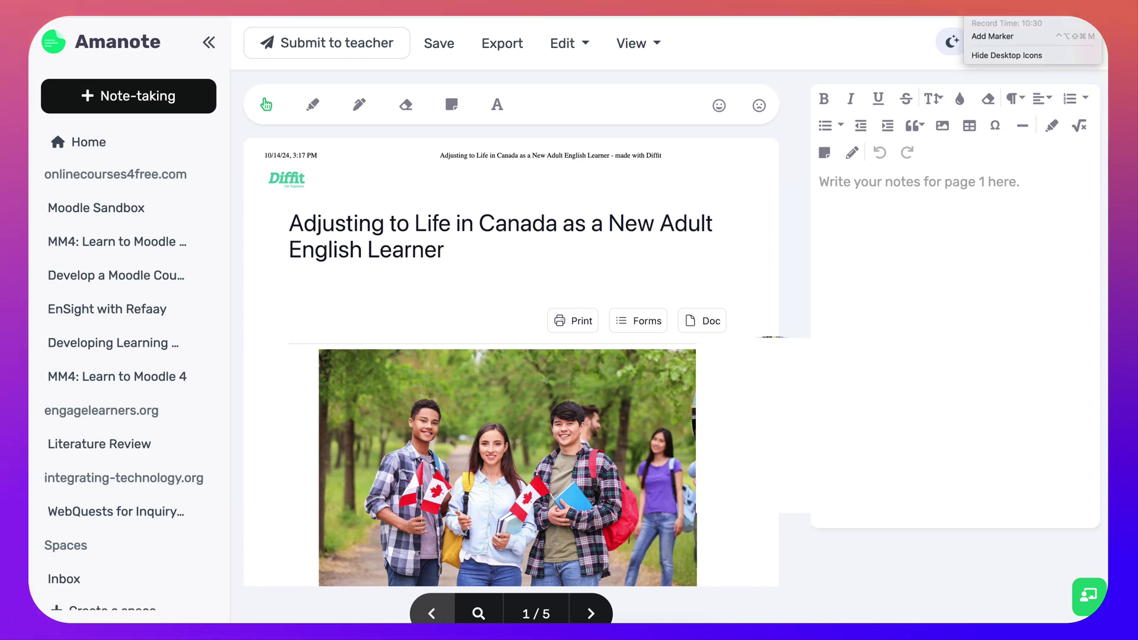
{"action": "key", "text": "Escape"}
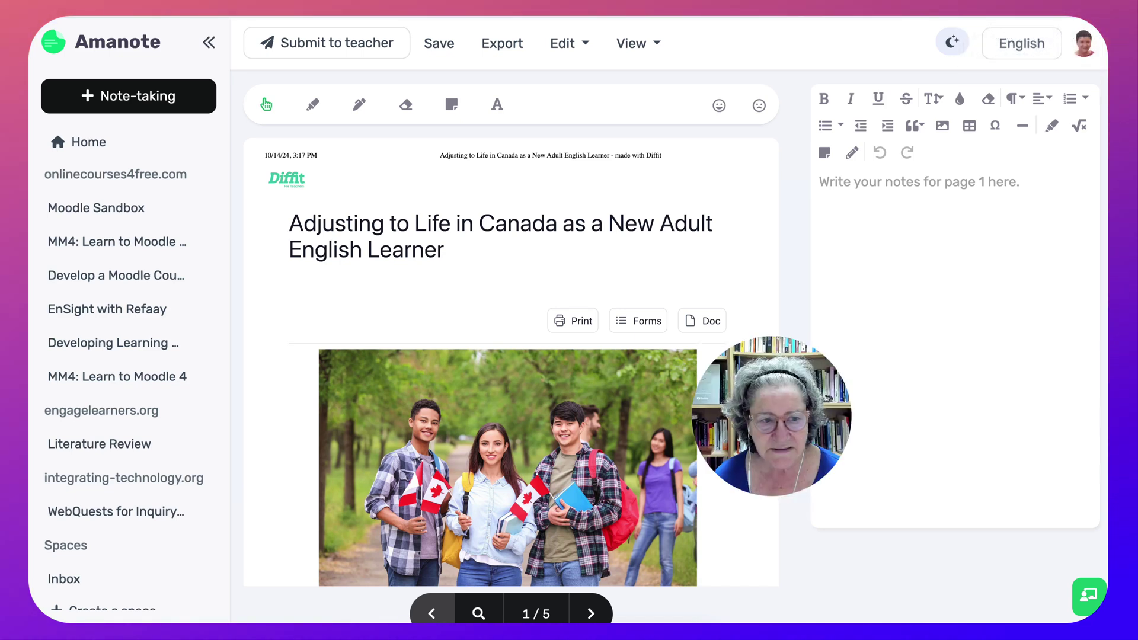
Look over the notes area for page 1 and page through the worksheet in Amanote
{"action": "left_click", "coordinate": [820, 182]}
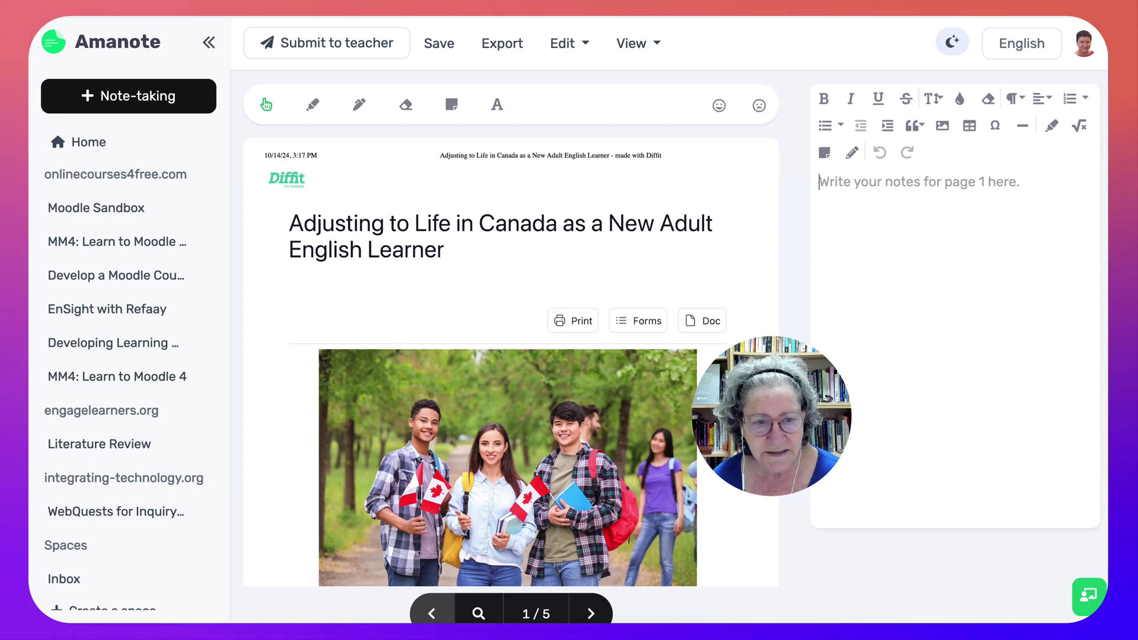
{"action": "scroll", "coordinate": [510, 361], "scroll_direction": "down", "scroll_amount": 4}
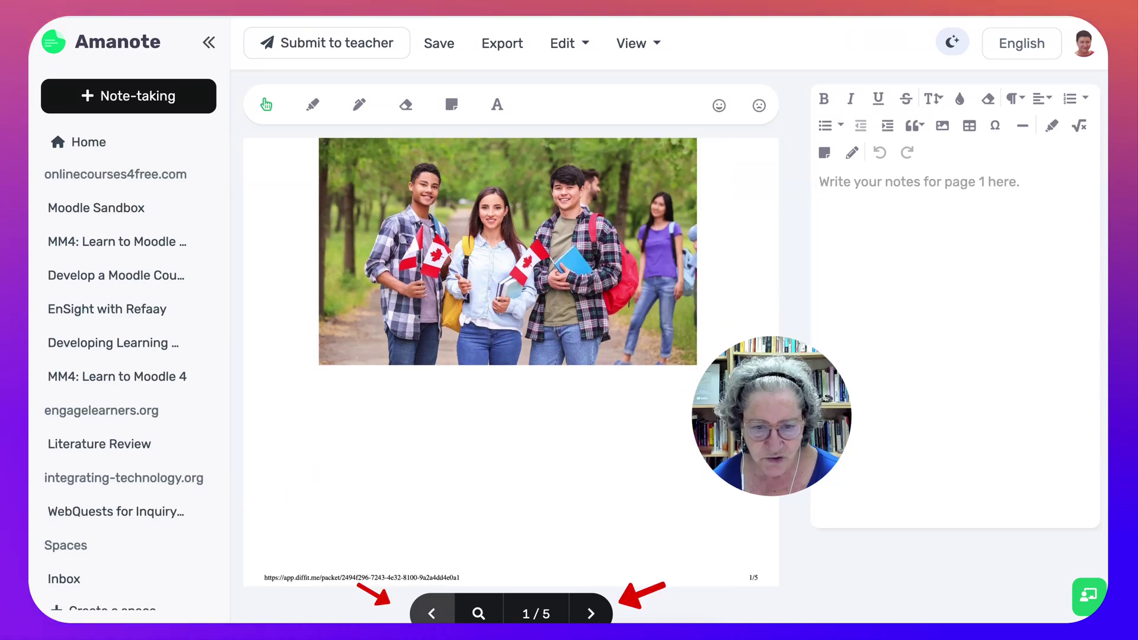
{"action": "key", "text": "Right"}
{"action": "key", "text": "Right"}
{"action": "key", "text": "Right"}
{"action": "key", "text": "Right"}
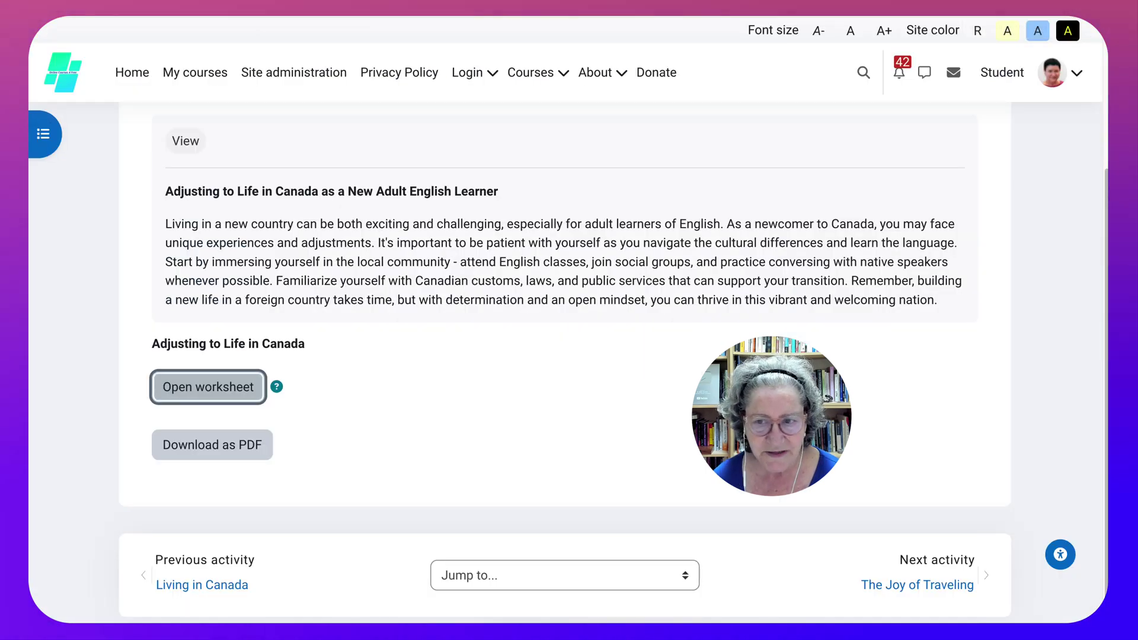
Return to the Introduction section of the Moodle course and switch back to the normal role
{"action": "scroll", "coordinate": [565, 362], "scroll_direction": "up", "scroll_amount": 3}
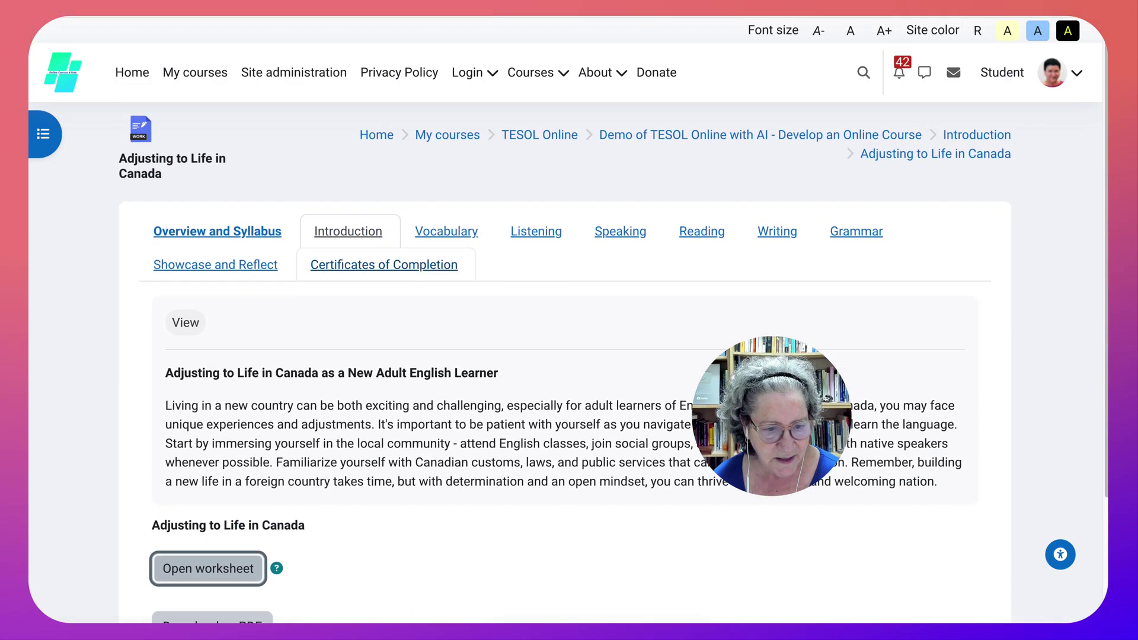
{"action": "scroll", "coordinate": [565, 362], "scroll_direction": "down", "scroll_amount": 1}
{"action": "scroll", "coordinate": [564, 363], "scroll_direction": "up", "scroll_amount": 2}
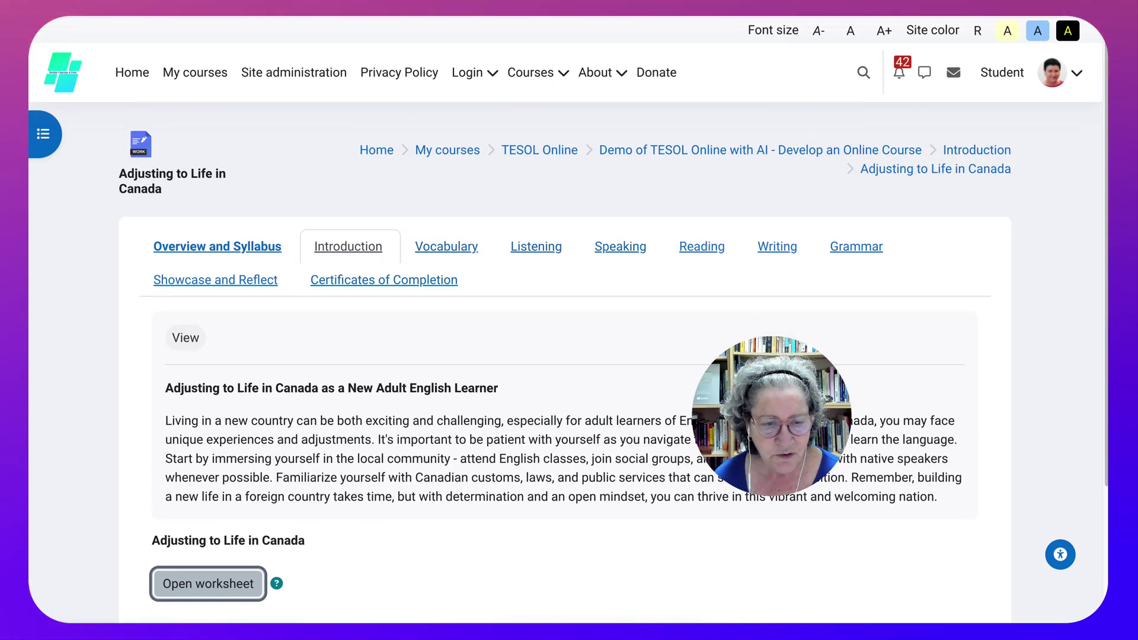
{"action": "left_click", "coordinate": [348, 246]}
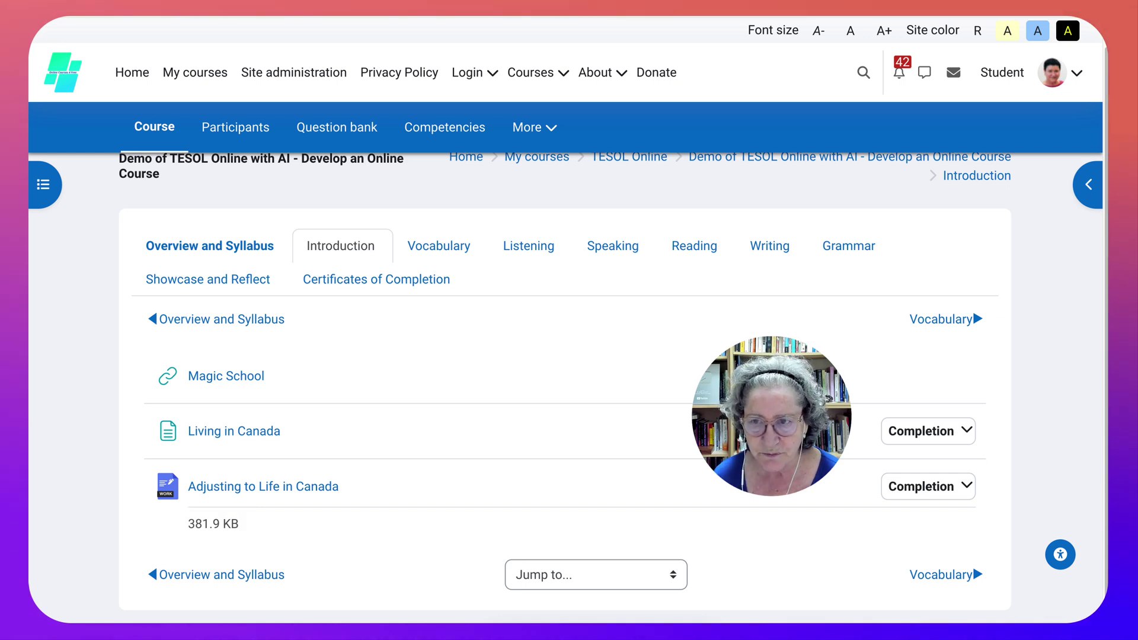
{"action": "left_click", "coordinate": [1030, 72]}
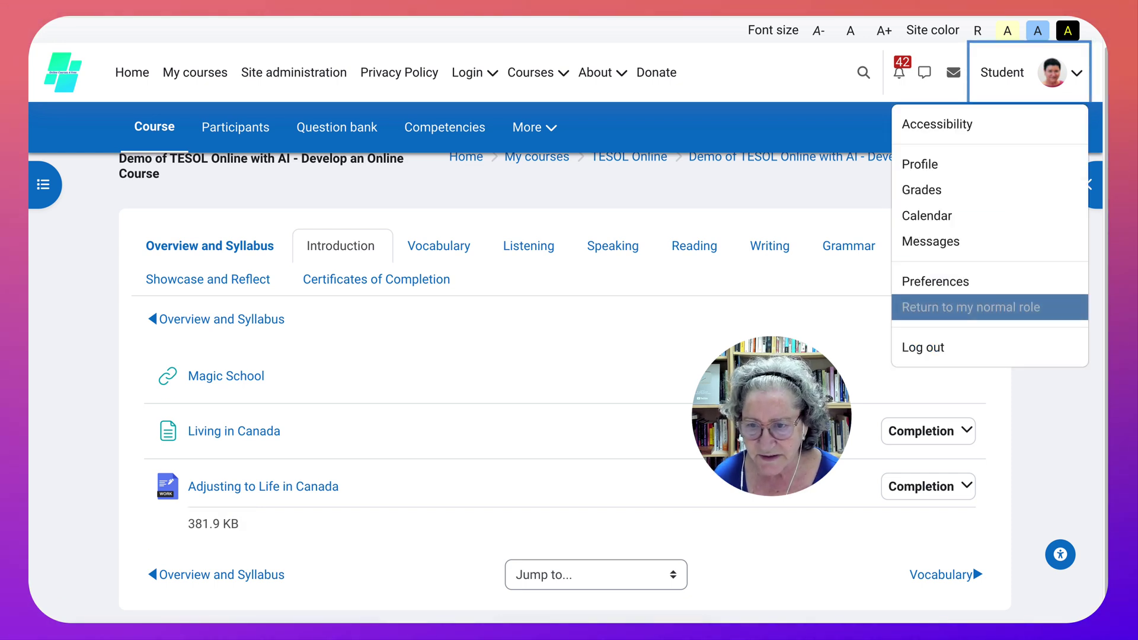
{"action": "left_click", "coordinate": [960, 311]}
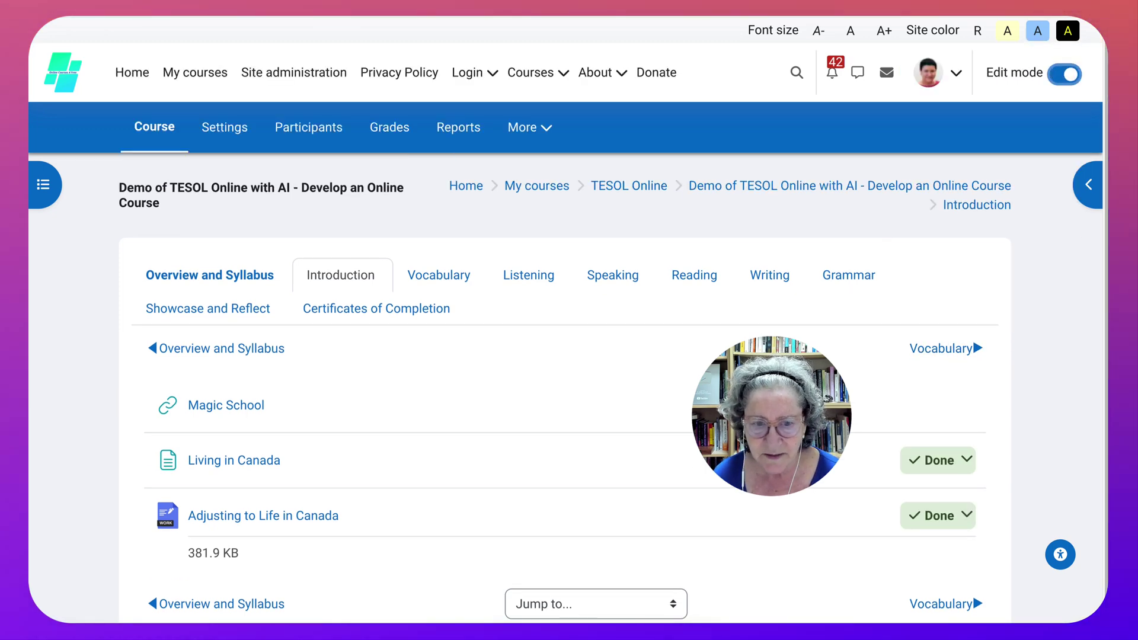
Turn on edit mode and add a Book resource to the Introduction section
{"action": "scroll", "coordinate": [565, 385], "scroll_direction": "down", "scroll_amount": 3}
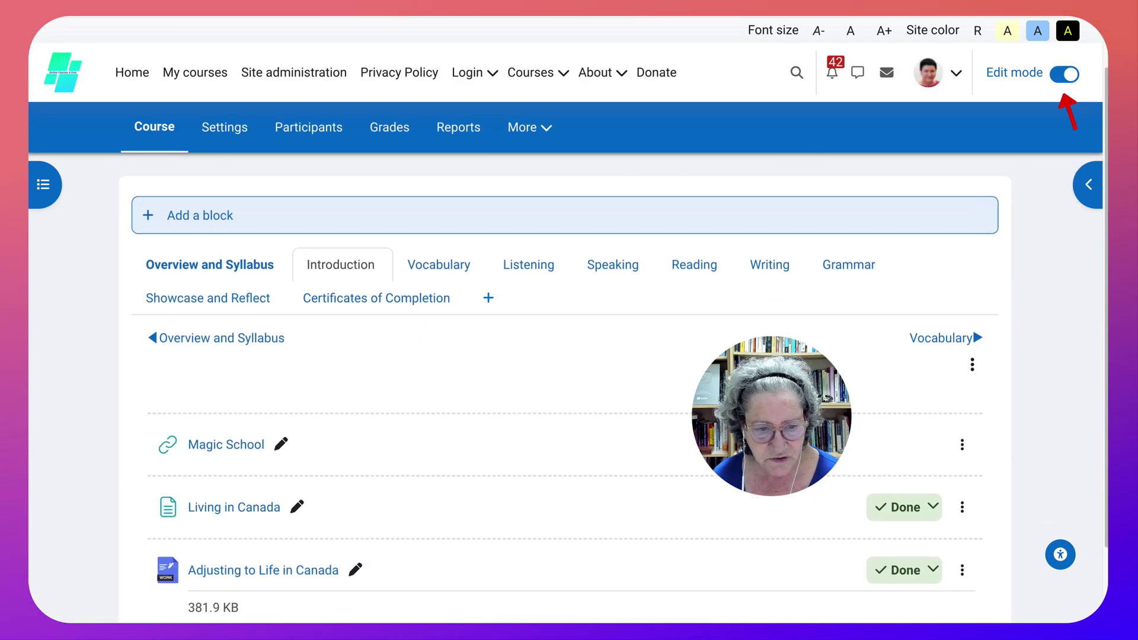
{"action": "left_click", "coordinate": [564, 536]}
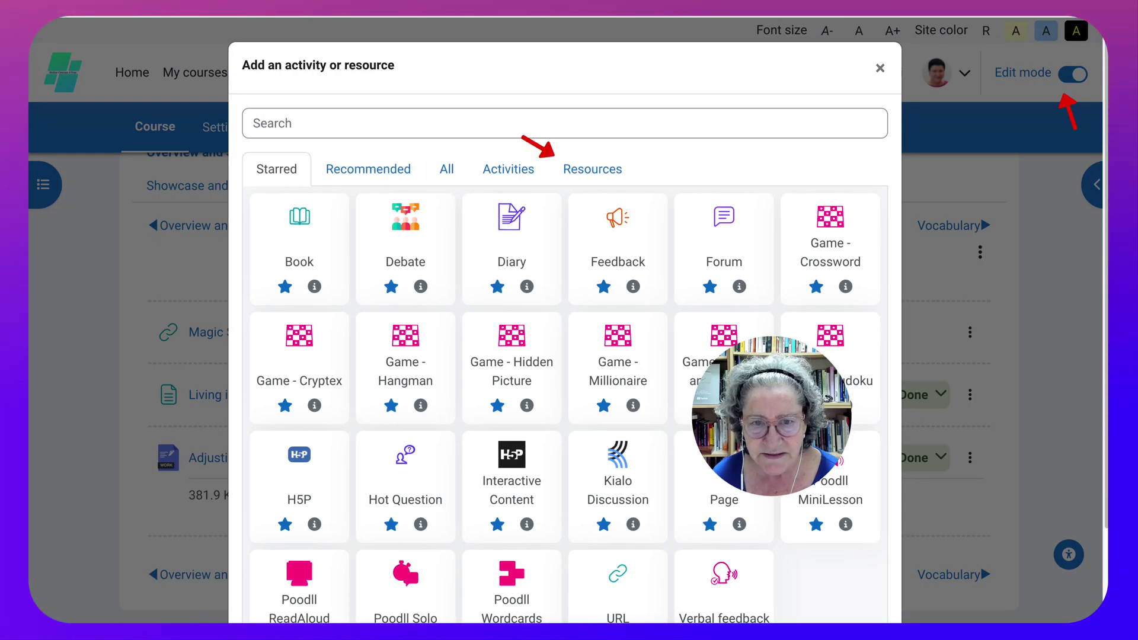
{"action": "left_click", "coordinate": [592, 169]}
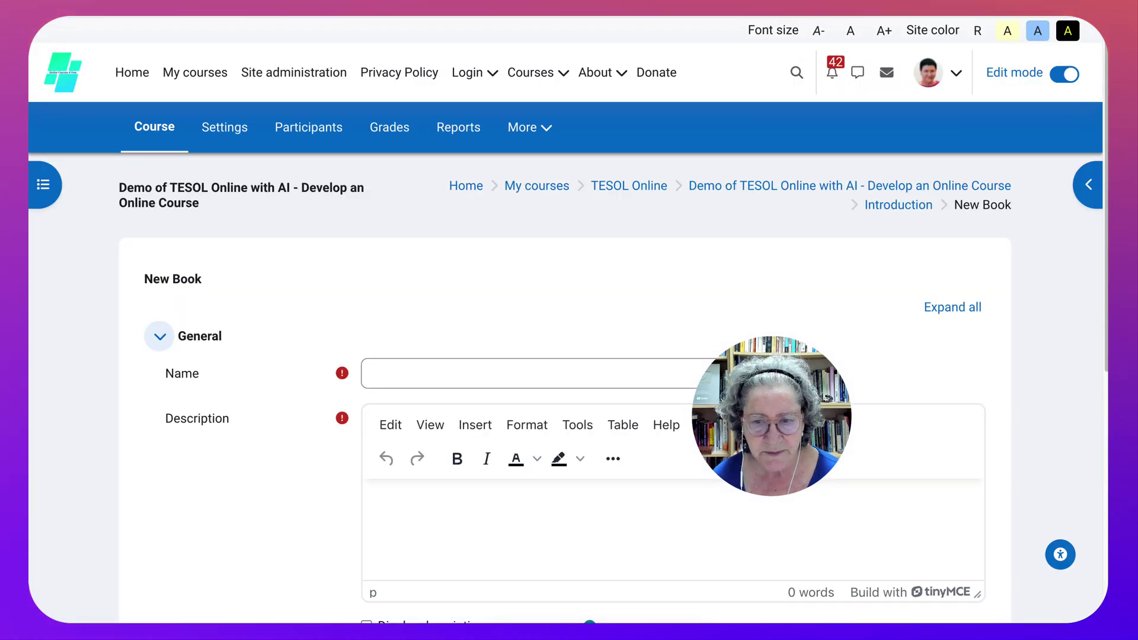
Name the book "Living in Canada" and paste the MagicSchool text as its description
{"action": "left_click", "coordinate": [372, 373]}
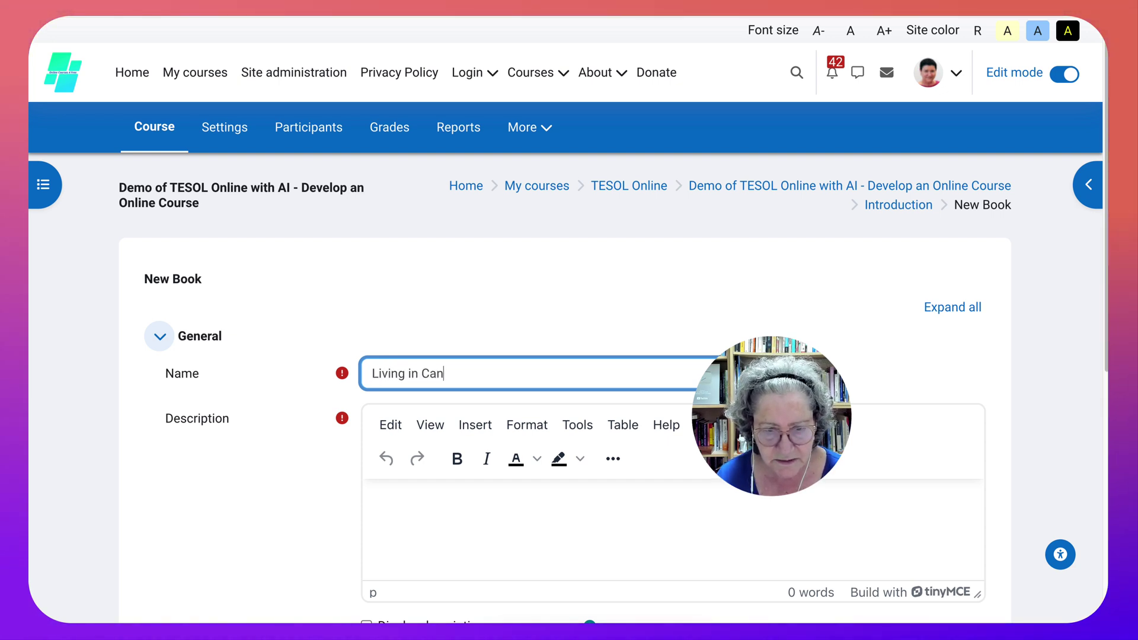
{"action": "type", "text": "ada"}
{"action": "scroll", "coordinate": [569, 414], "scroll_direction": "down", "scroll_amount": 1}
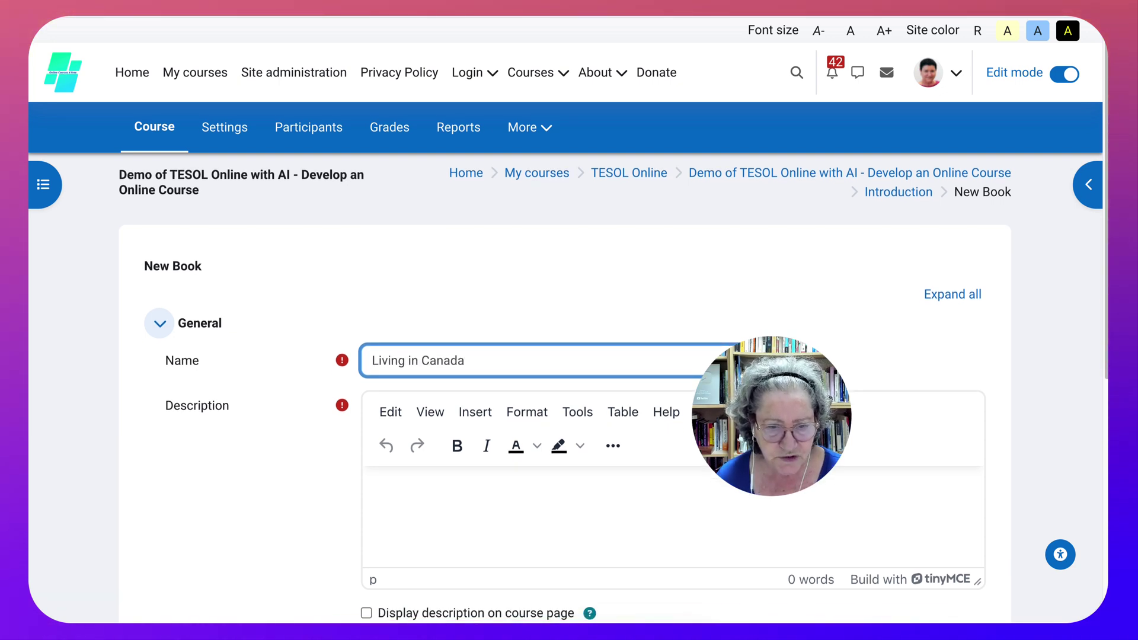
{"action": "left_click", "coordinate": [369, 487]}
{"action": "key", "text": "super+v"}
{"action": "scroll", "coordinate": [564, 387], "scroll_direction": "down", "scroll_amount": 1}
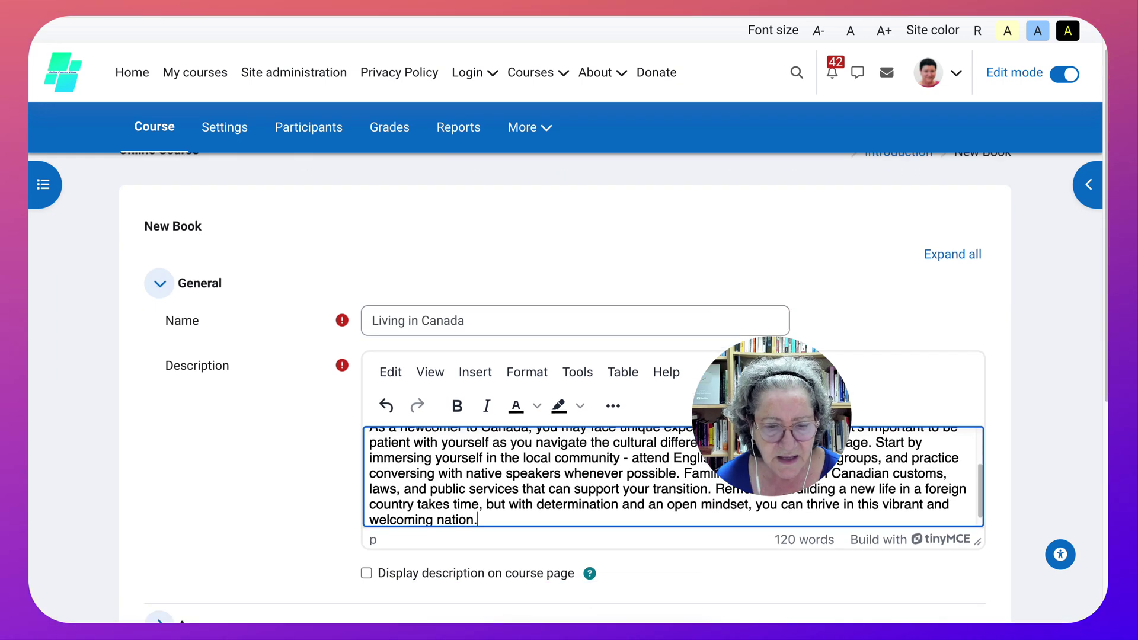
Check the book's appearance settings, including the chapter formatting options, and its common module settings
{"action": "scroll", "coordinate": [569, 385], "scroll_direction": "down", "scroll_amount": 5}
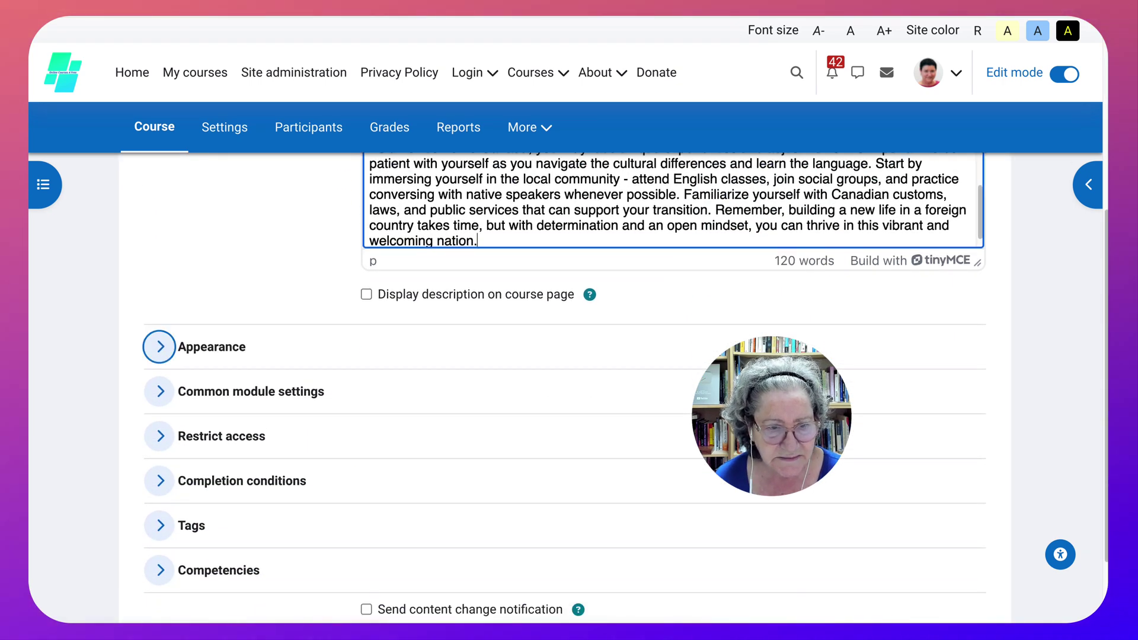
{"action": "left_click", "coordinate": [159, 347]}
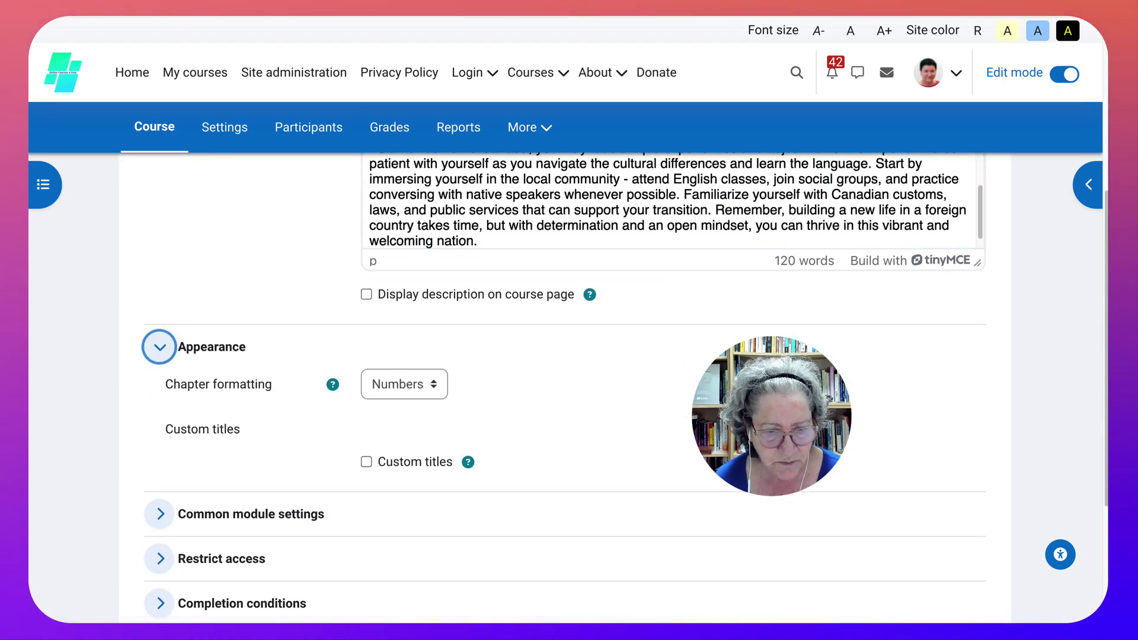
{"action": "left_click", "coordinate": [403, 384]}
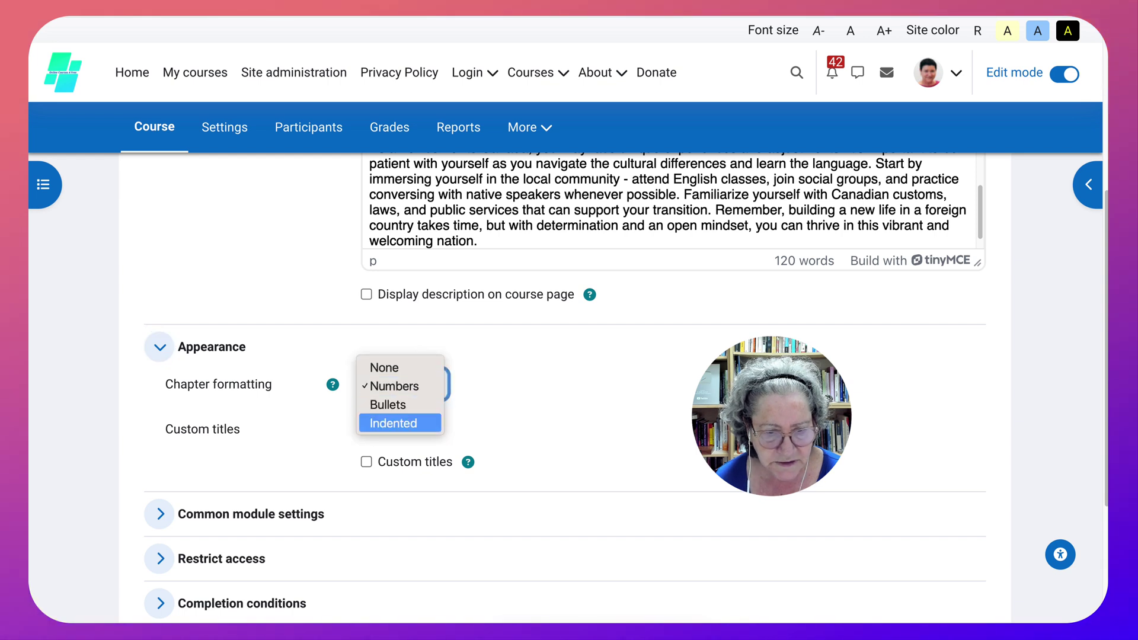
{"action": "key", "text": "Escape"}
{"action": "scroll", "coordinate": [565, 388], "scroll_direction": "down", "scroll_amount": 1}
{"action": "scroll", "coordinate": [159, 396], "scroll_direction": "down", "scroll_amount": 2}
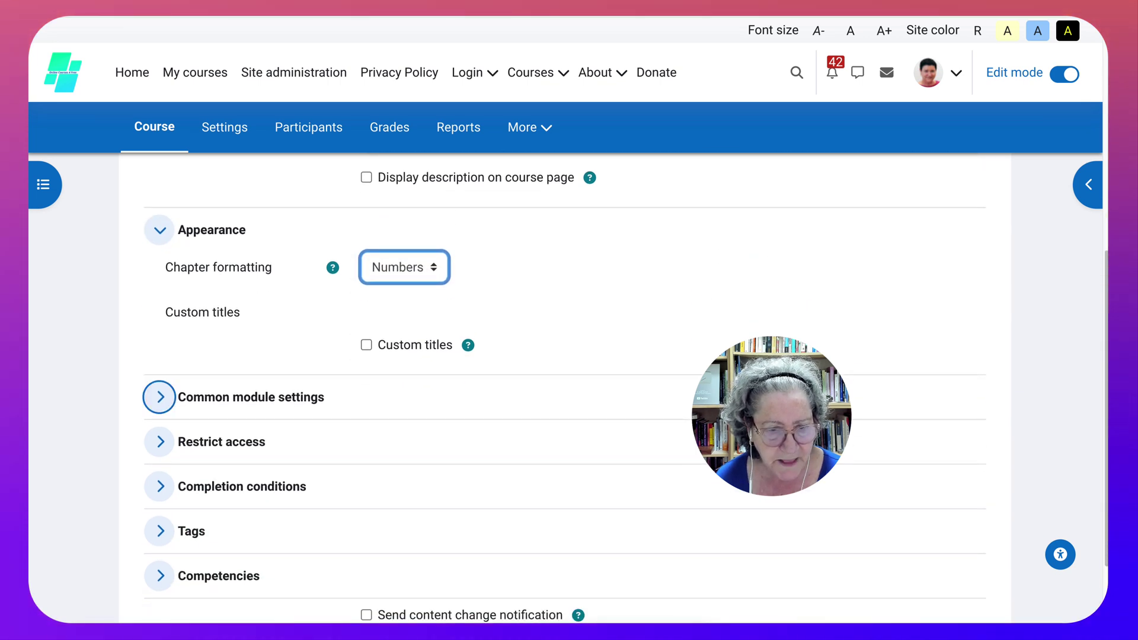
{"action": "left_click", "coordinate": [159, 396]}
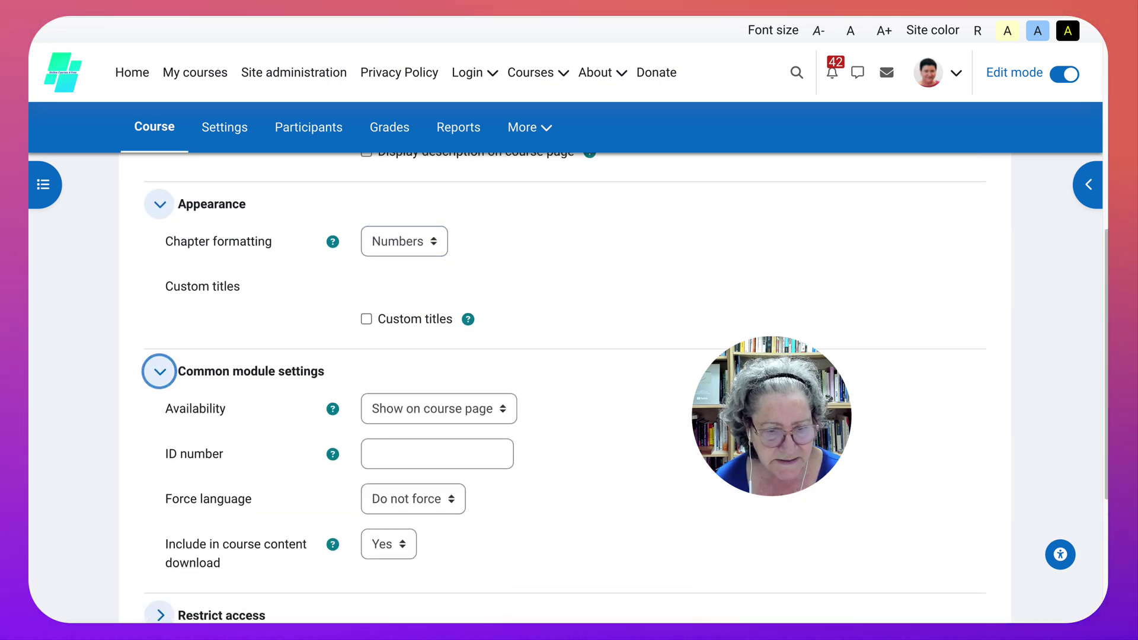
Add a completion requirement that students view the activity, and save and display the book
{"action": "scroll", "coordinate": [159, 409], "scroll_direction": "down", "scroll_amount": 4}
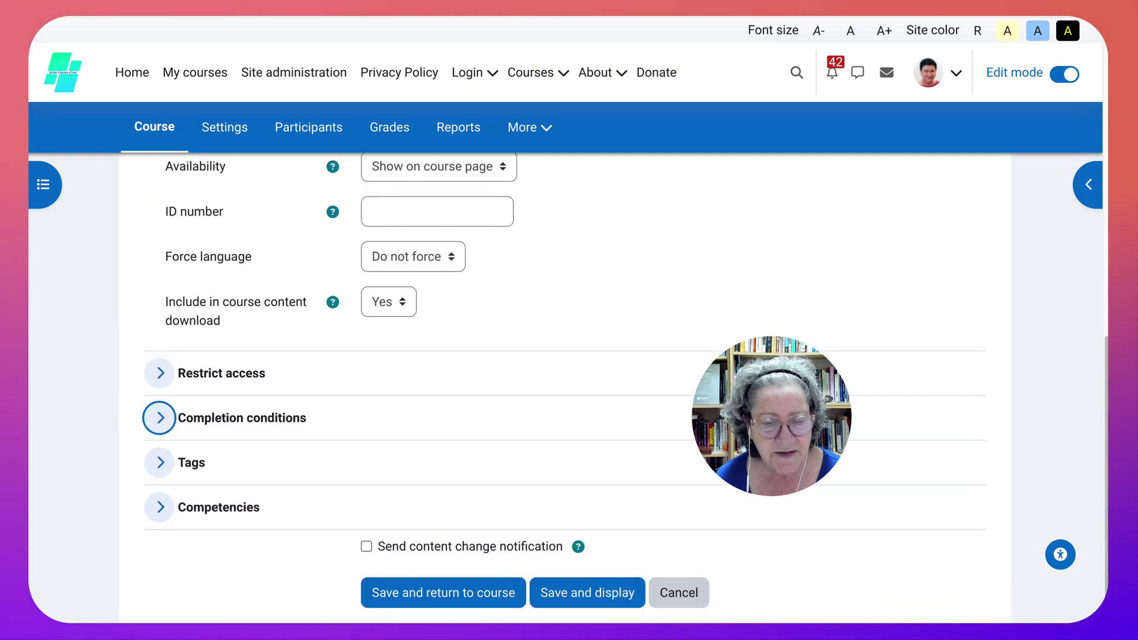
{"action": "left_click", "coordinate": [159, 418]}
{"action": "left_click", "coordinate": [349, 513]}
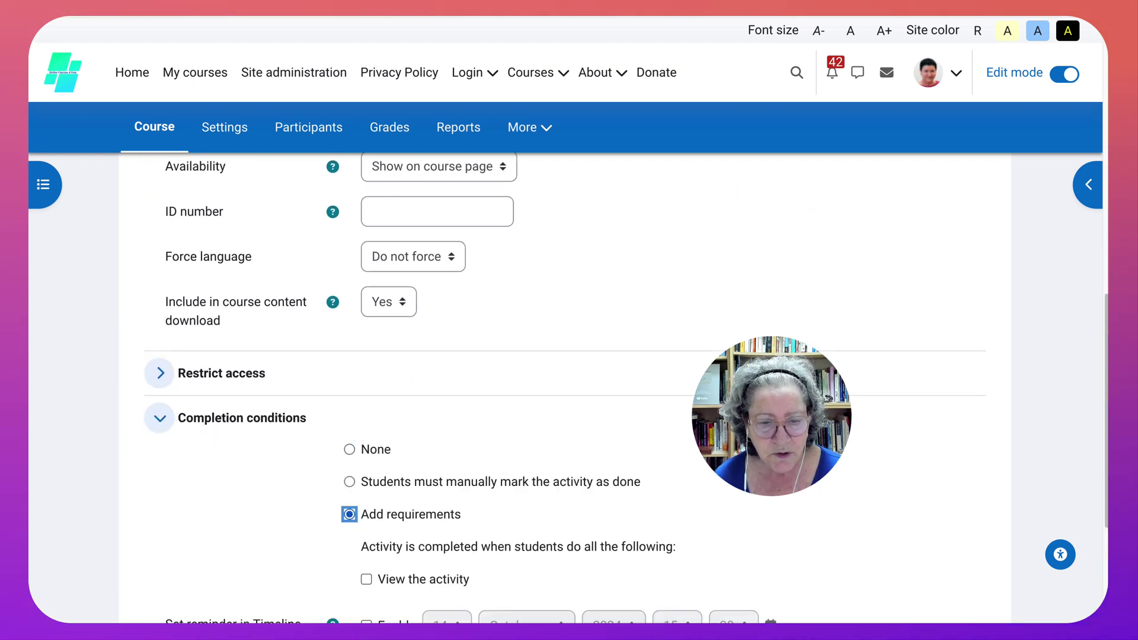
{"action": "scroll", "coordinate": [349, 474], "scroll_direction": "down", "scroll_amount": 2}
{"action": "left_click", "coordinate": [366, 443]}
{"action": "scroll", "coordinate": [563, 385], "scroll_direction": "down", "scroll_amount": 2}
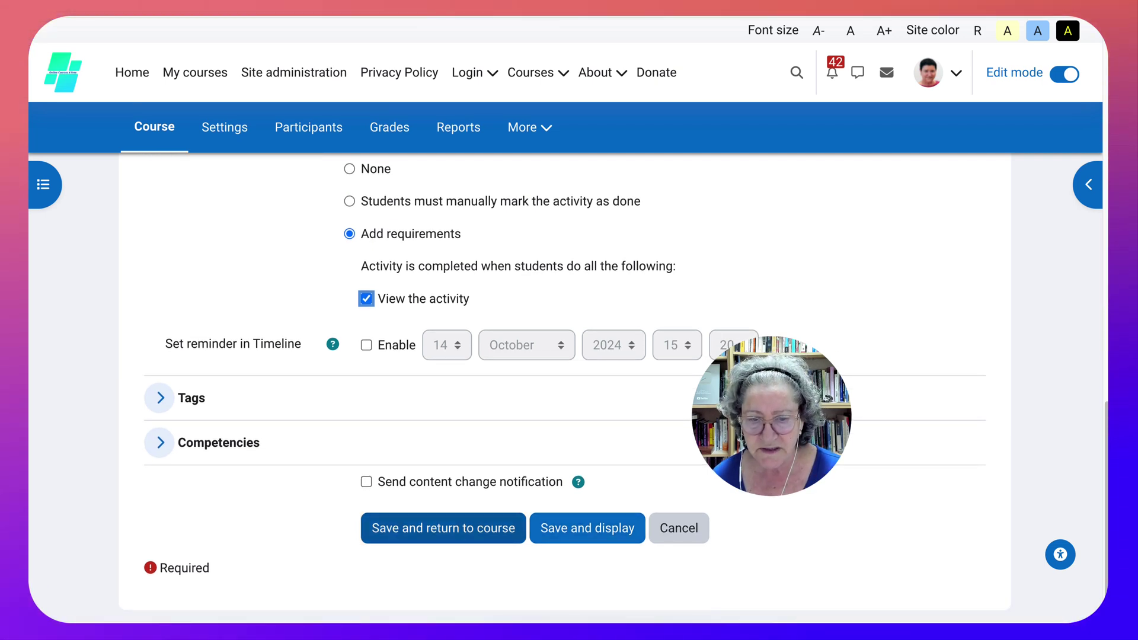
{"action": "left_click", "coordinate": [587, 528]}
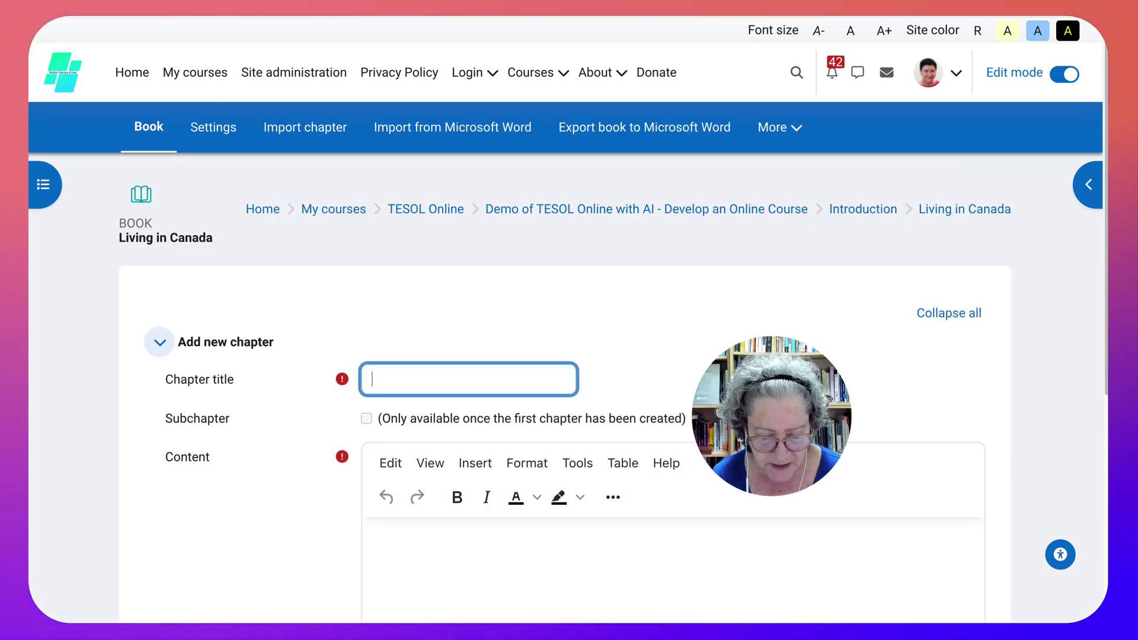
Title the first chapter "Adjusting to Life in Canada", paste the MagicSchool text as its content and save it
{"action": "type", "text": "Ad"}
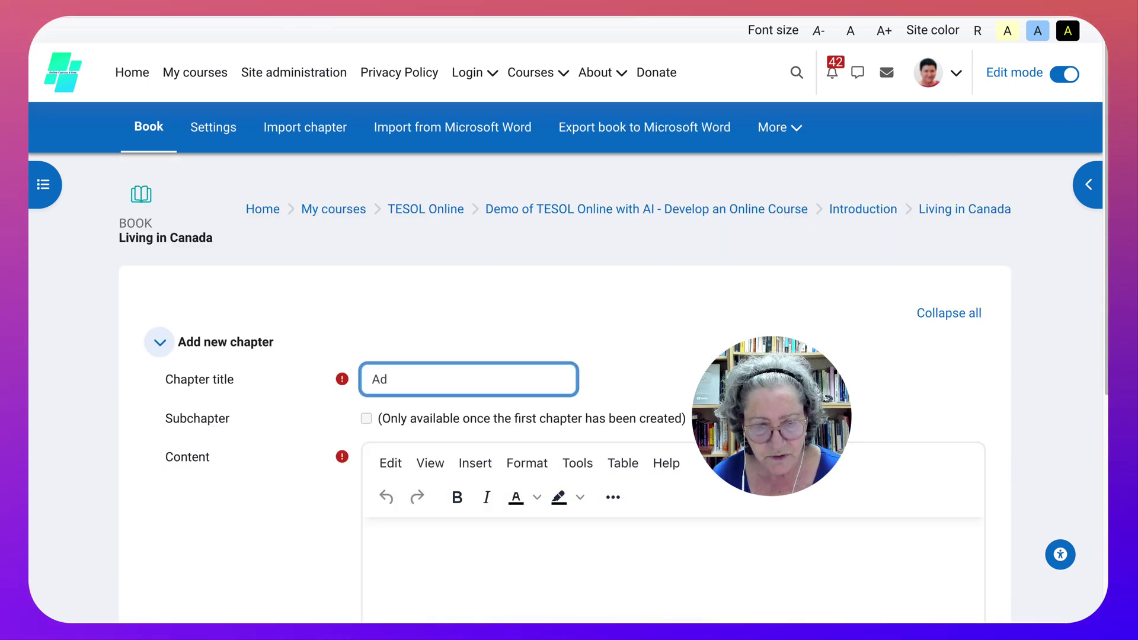
{"action": "type", "text": "justing to Life in Canada"}
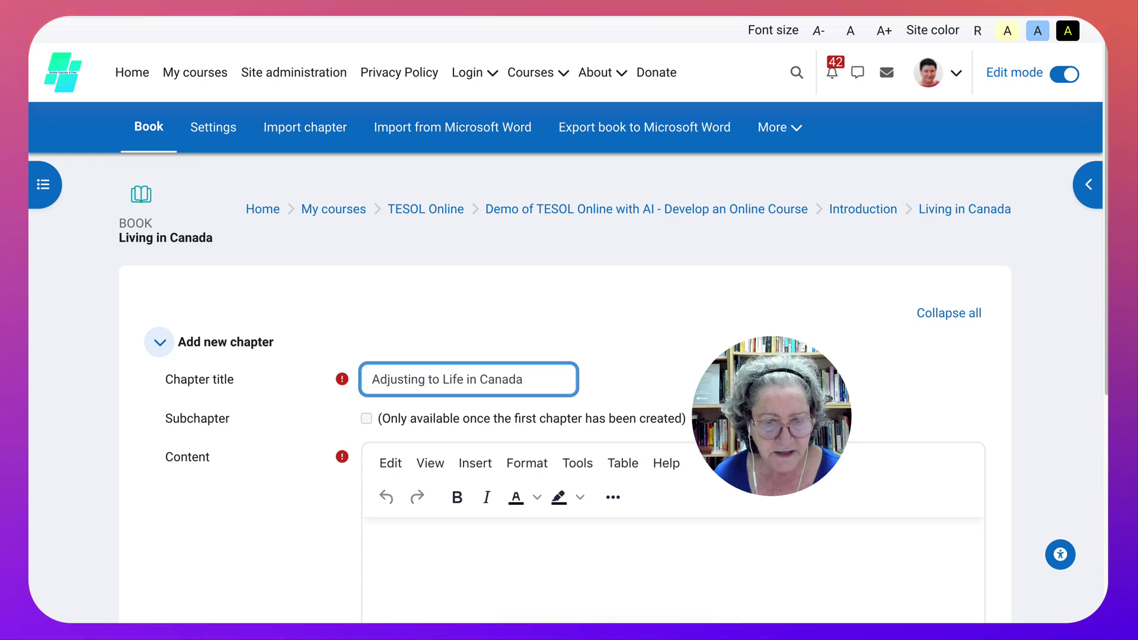
{"action": "scroll", "coordinate": [527, 463], "scroll_direction": "down", "scroll_amount": 2}
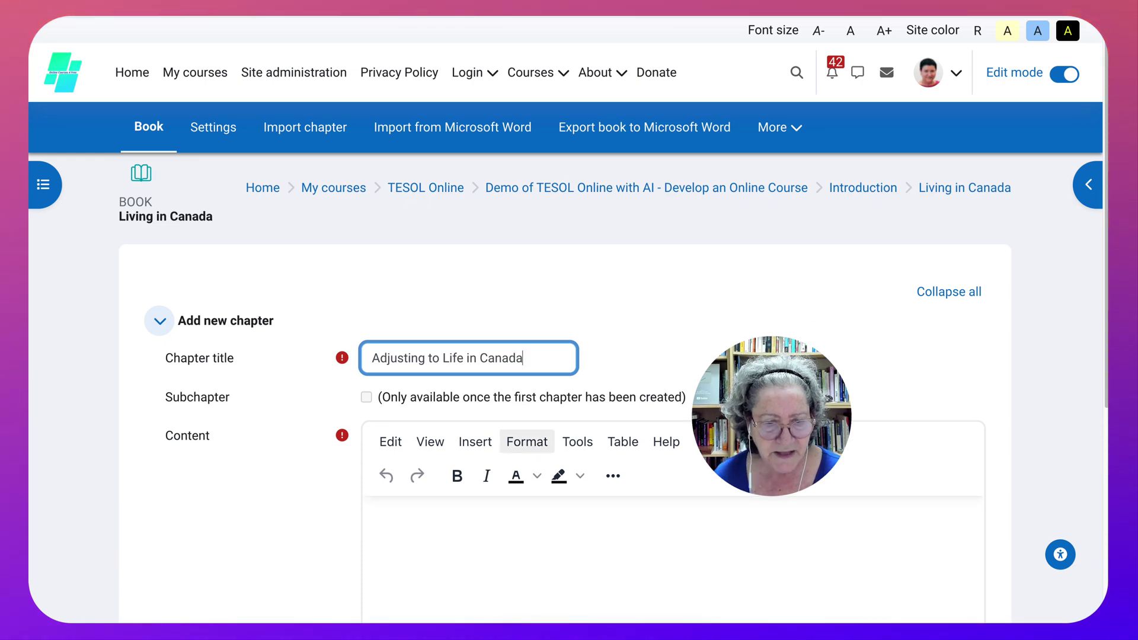
{"action": "left_click", "coordinate": [519, 432]}
{"action": "type", "text": "Adjusting to Life in Canada as a New Adult English Learner Living in a new country can be both exciting and challenging, especially for adult learners of English. As a newcomer to Canada, you may face unique experiences and adjustments. It's important to be patient with yourself as you navigate the cultural differences and learn the language. Start by immersing yourself in the local community - attend English classes, join social groups, and practice conversing with native speakers whenever possible. Familiarize yourself with Canadian customs, laws, and public services that can support your transition. Remember, building a new life in a foreign country takes time, but with determination and an open mindset, you can thrive in this vibrant and welcoming nation."}
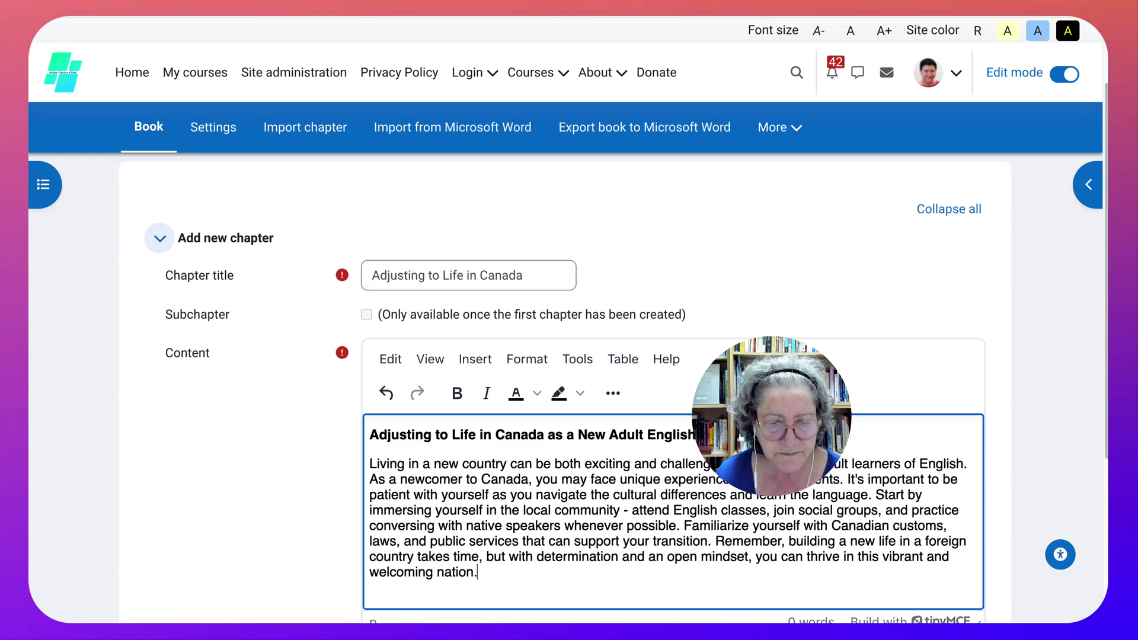
{"action": "scroll", "coordinate": [569, 385], "scroll_direction": "down", "scroll_amount": 5}
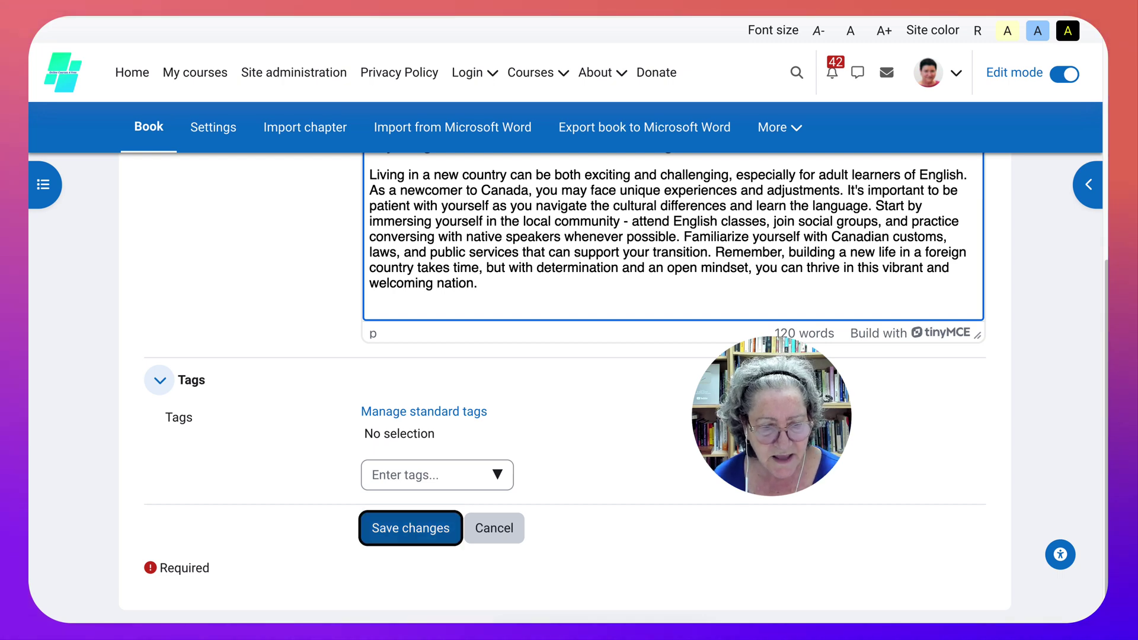
{"action": "left_click", "coordinate": [410, 527]}
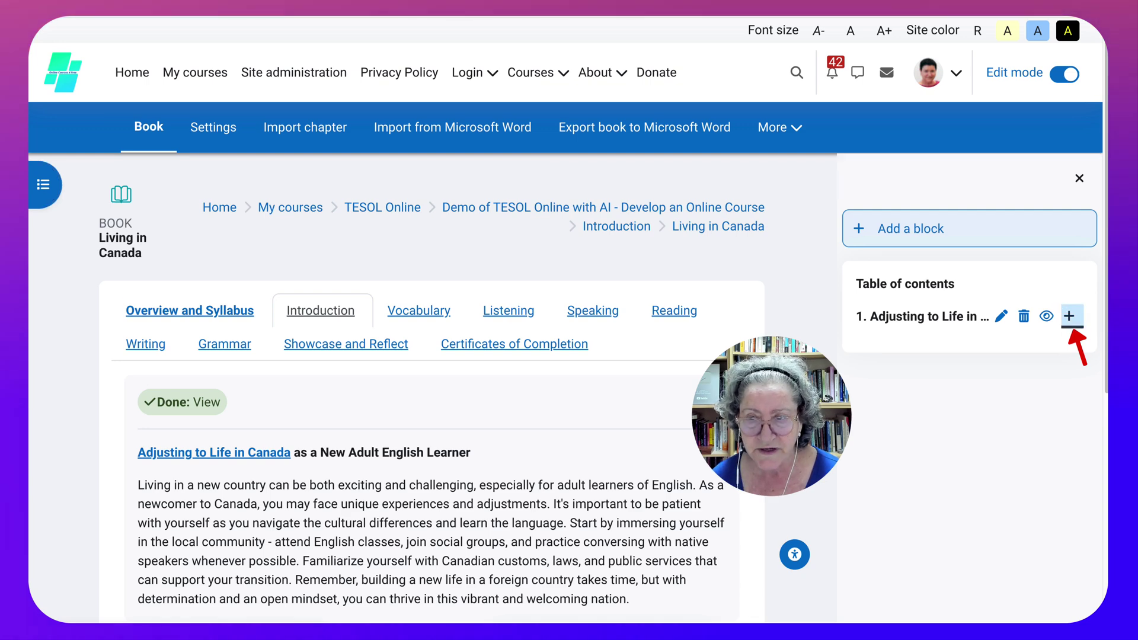
Start another chapter after "Adjusting to Life in Canada" in the book
{"action": "left_click", "coordinate": [1069, 316]}
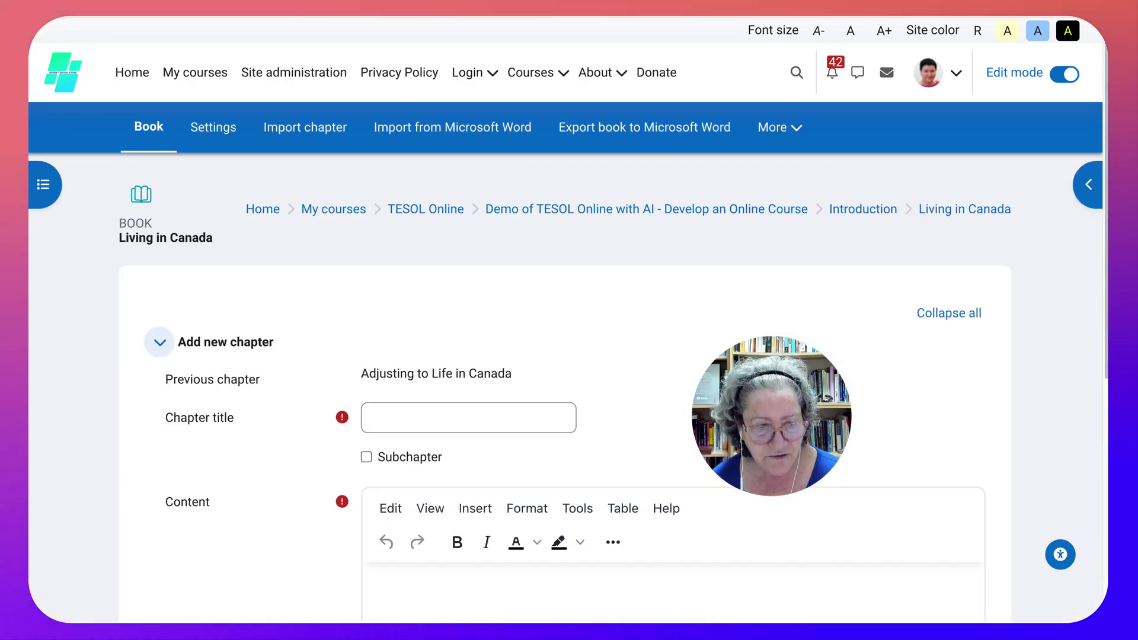
{"action": "scroll", "coordinate": [565, 387], "scroll_direction": "down", "scroll_amount": 1}
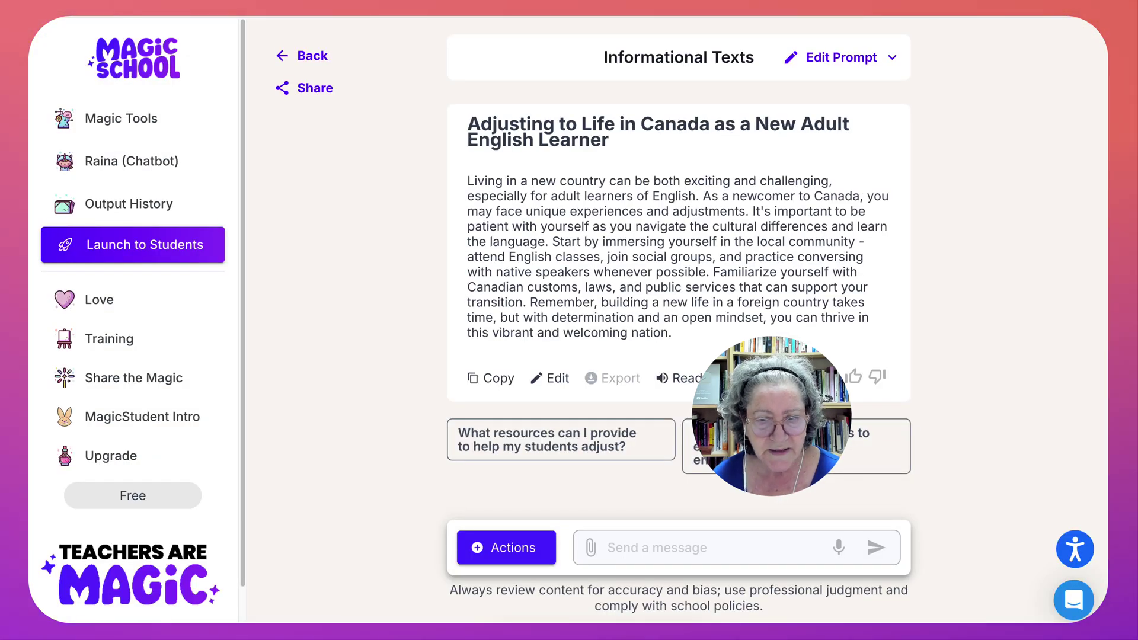
Switch to MagicSchool and send the Raina chatbot the pasted text with a request to write questions about it
{"action": "left_click", "coordinate": [131, 161]}
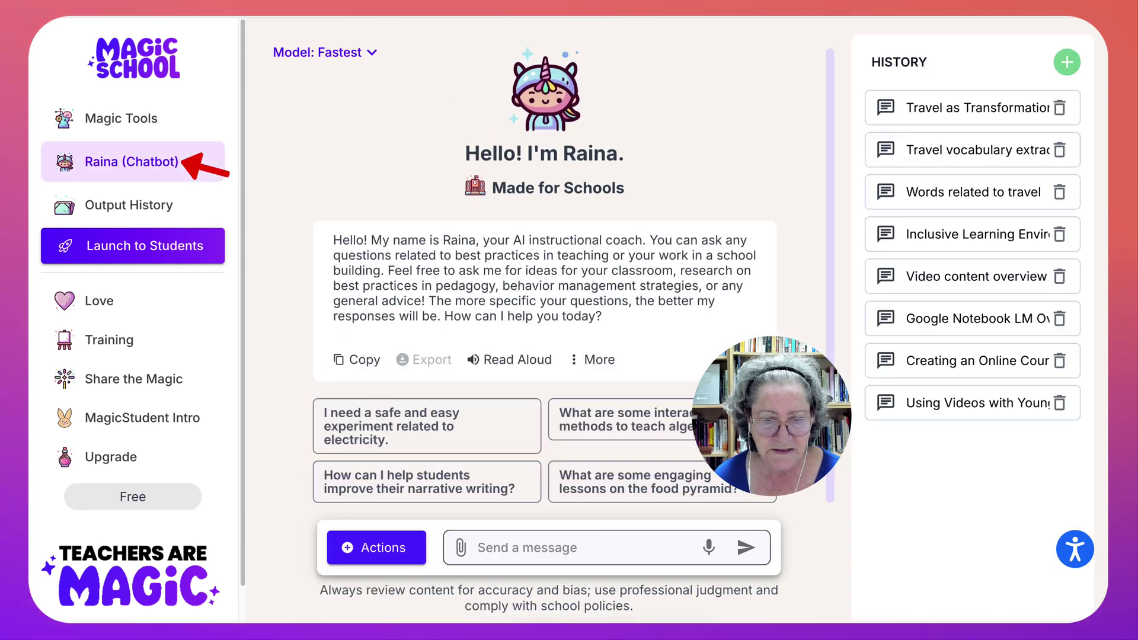
{"action": "left_click", "coordinate": [527, 547]}
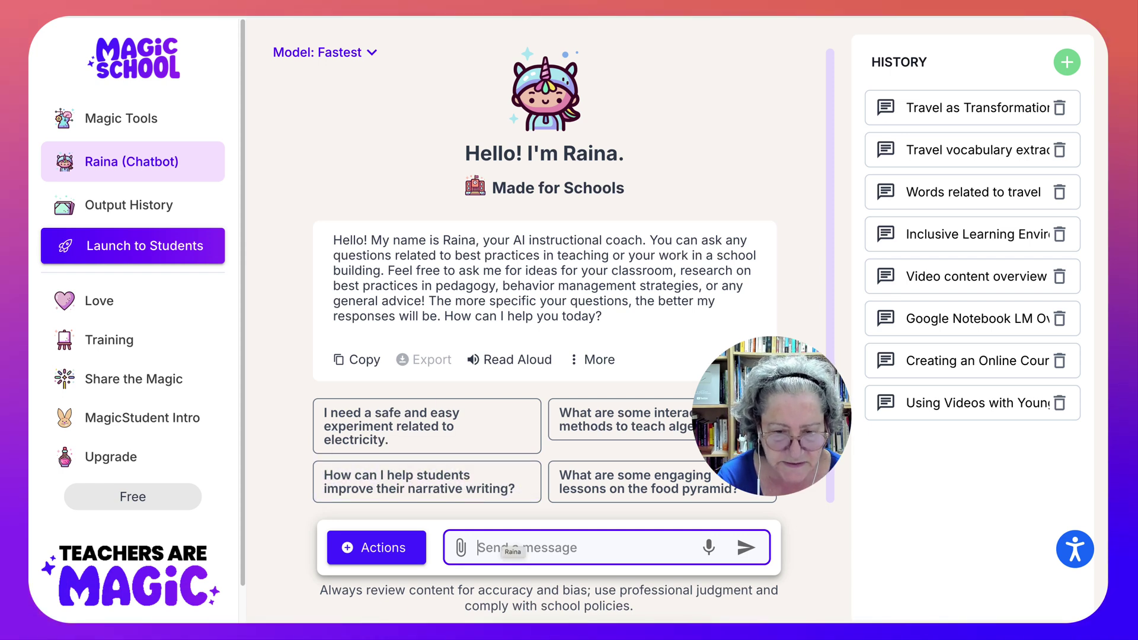
{"action": "key", "text": "ctrl+v"}
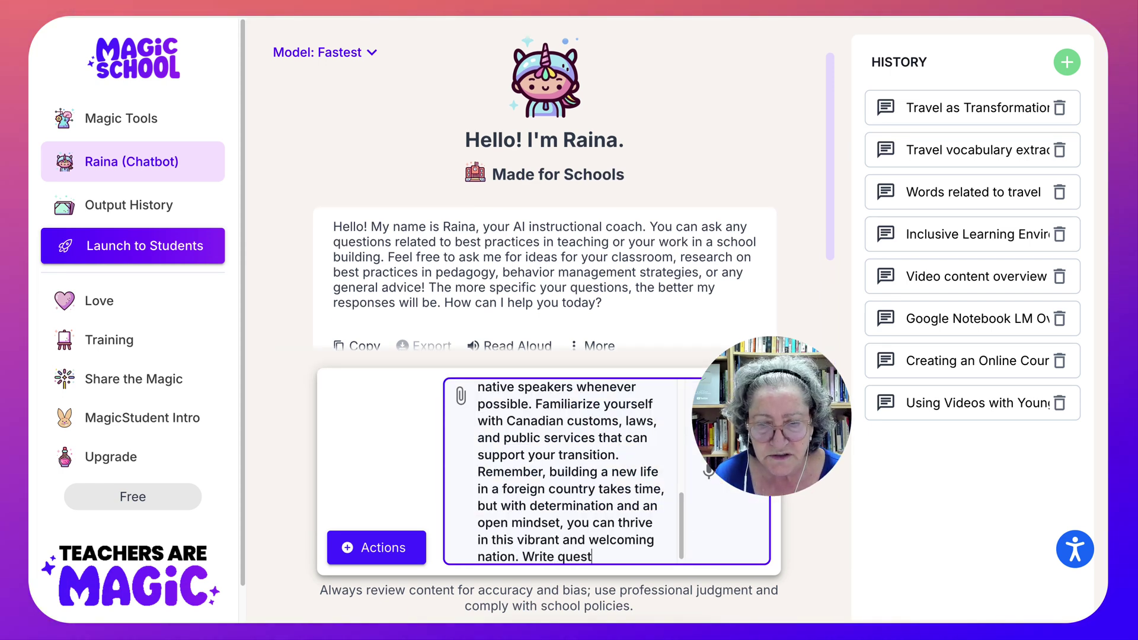
{"action": "type", "text": "Write quest"}
{"action": "key", "text": "Return"}
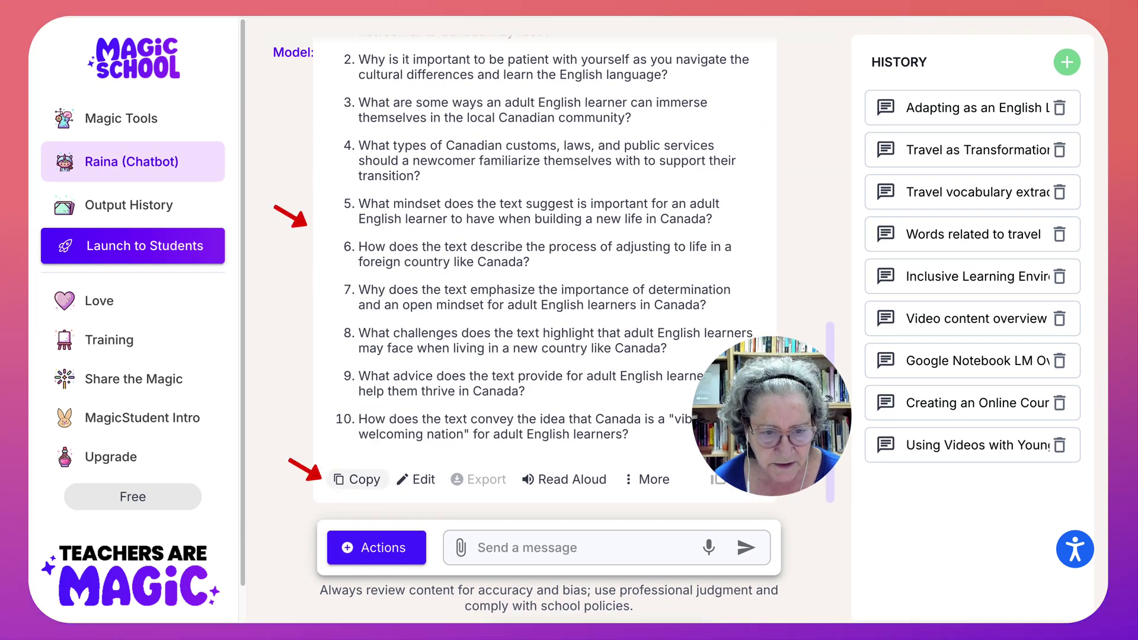
Copy Raina's generated questions, return to the Moodle book and title the new chapter "Questions"
{"action": "left_click", "coordinate": [358, 479]}
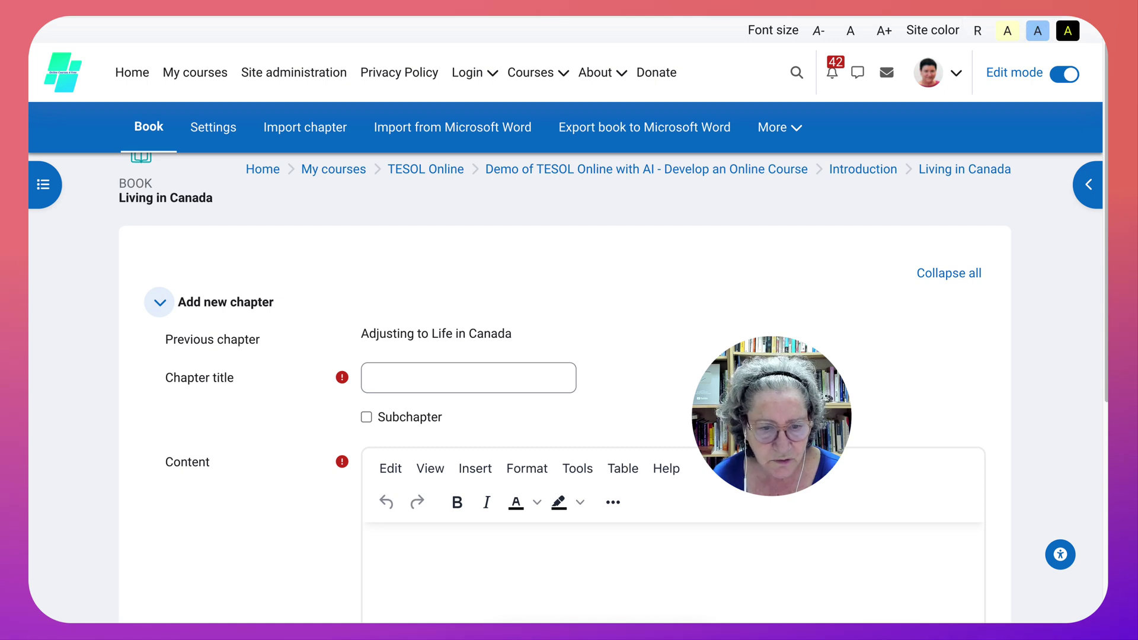
{"action": "scroll", "coordinate": [564, 385], "scroll_direction": "down", "scroll_amount": 3}
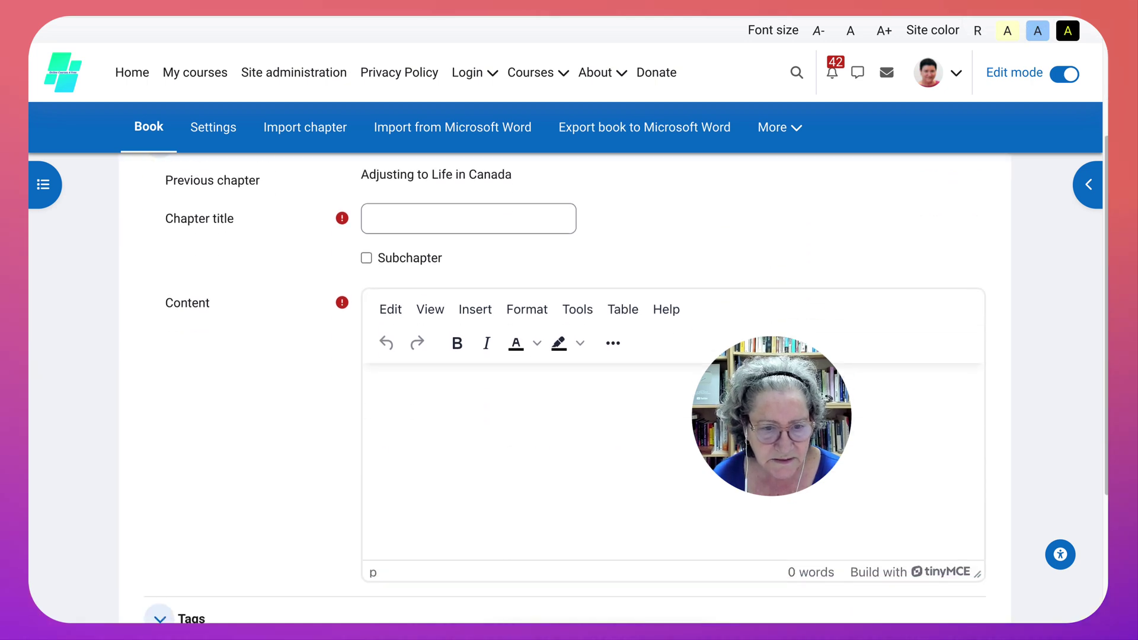
{"action": "left_click", "coordinate": [369, 385]}
{"action": "left_click", "coordinate": [372, 218]}
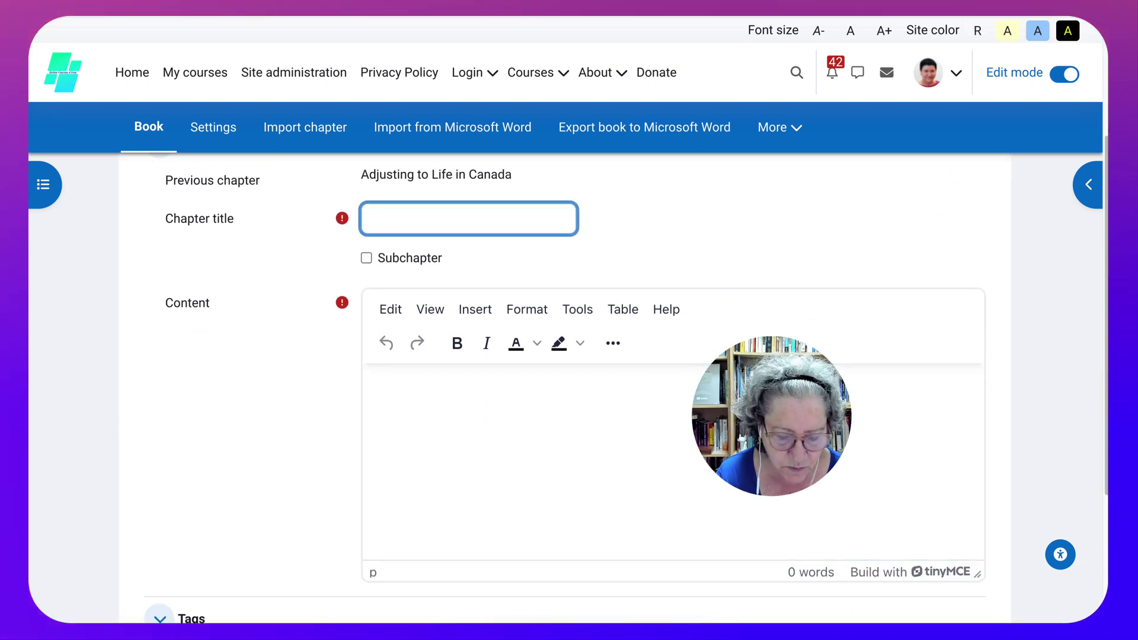
{"action": "type", "text": "Qu"}
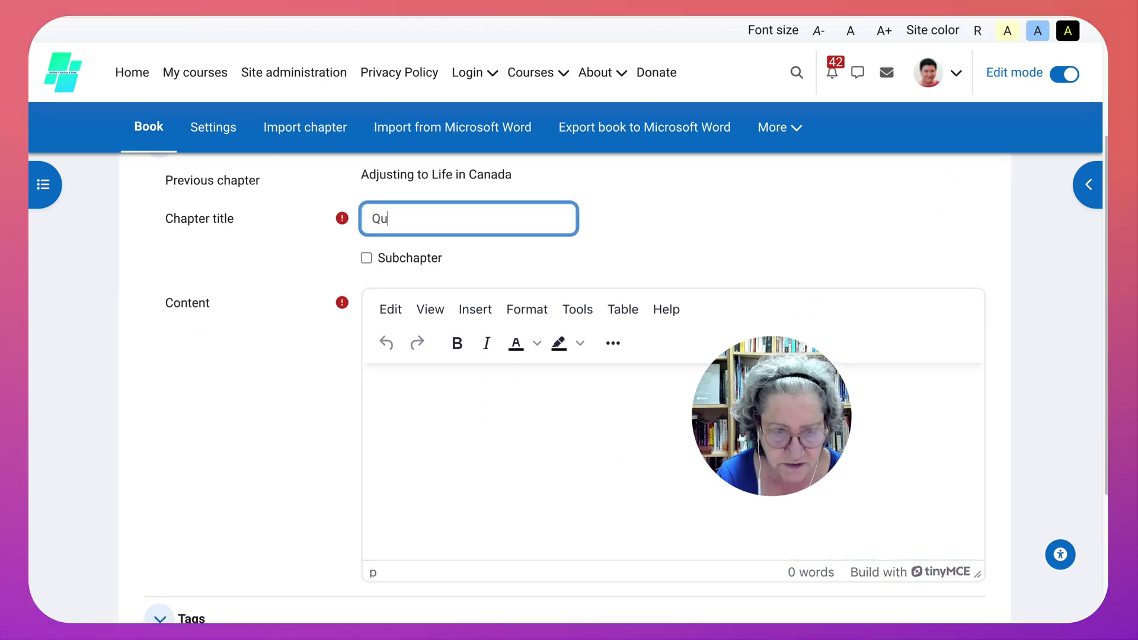
{"action": "type", "text": "estions"}
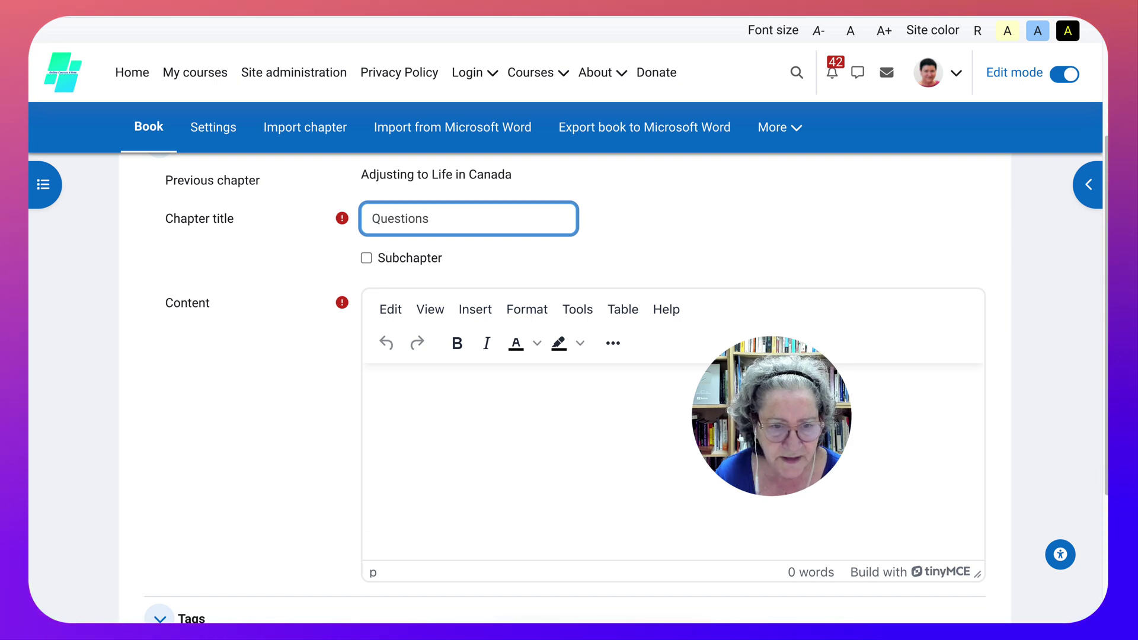
Paste the copied questions as the content of the "Questions" chapter and save it
{"action": "left_click", "coordinate": [369, 384]}
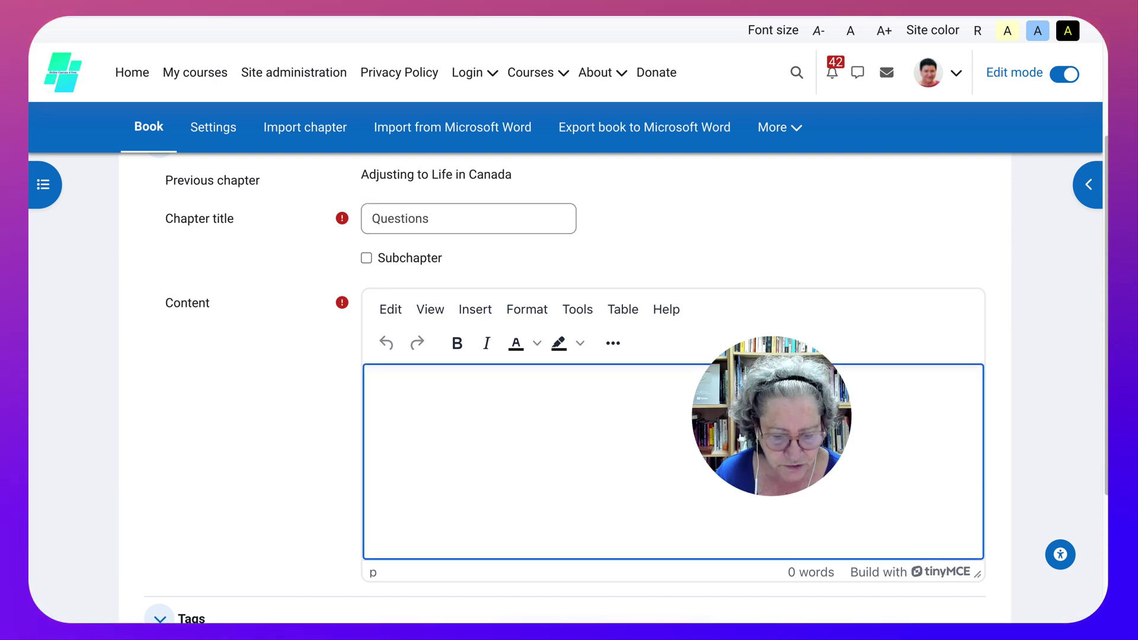
{"action": "key", "text": "ctrl+v"}
{"action": "scroll", "coordinate": [569, 355], "scroll_direction": "down", "scroll_amount": 3}
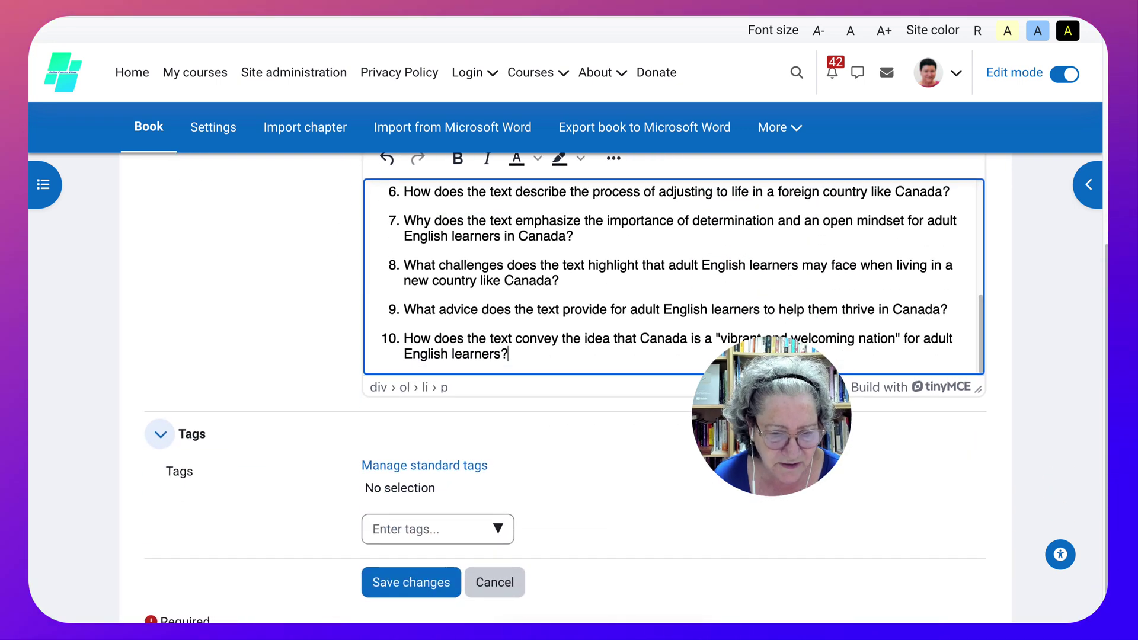
{"action": "scroll", "coordinate": [569, 355], "scroll_direction": "down", "scroll_amount": 2}
{"action": "left_click", "coordinate": [410, 532]}
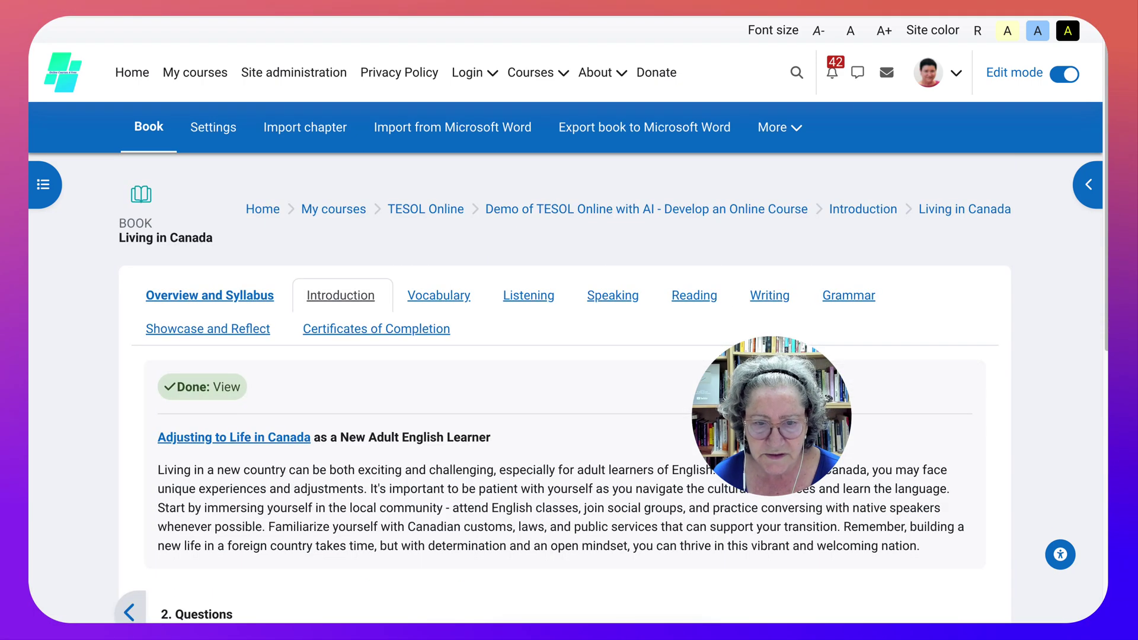
Review the saved "Questions" chapter and start another chapter after it from the book's table of contents
{"action": "scroll", "coordinate": [569, 367], "scroll_direction": "down", "scroll_amount": 7}
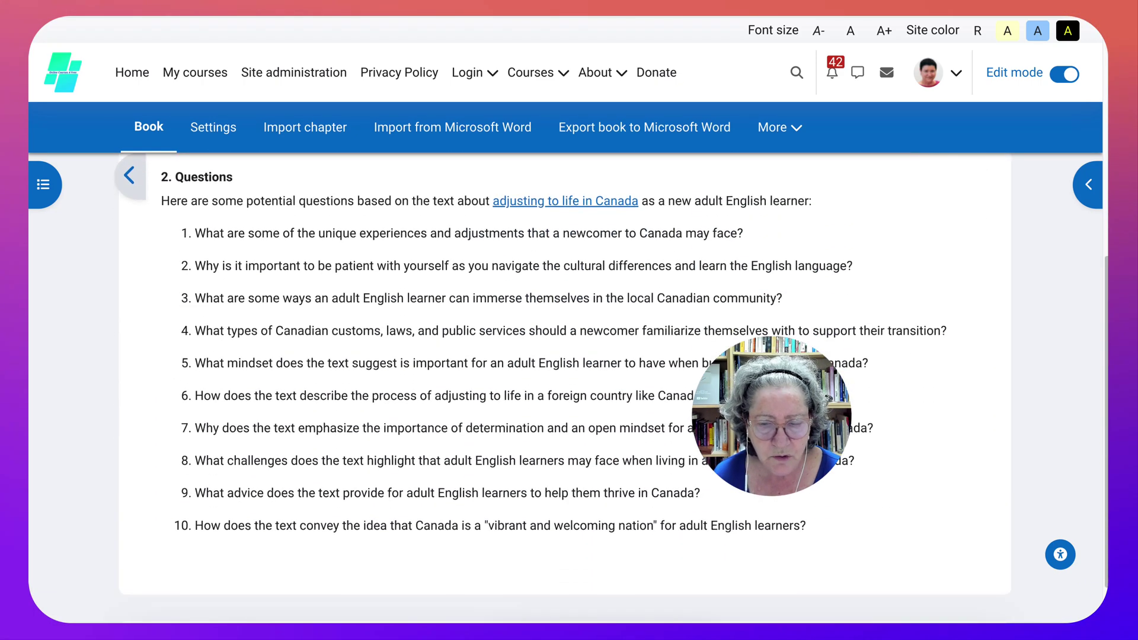
{"action": "scroll", "coordinate": [568, 356], "scroll_direction": "up", "scroll_amount": 1}
{"action": "left_click", "coordinate": [1088, 184]}
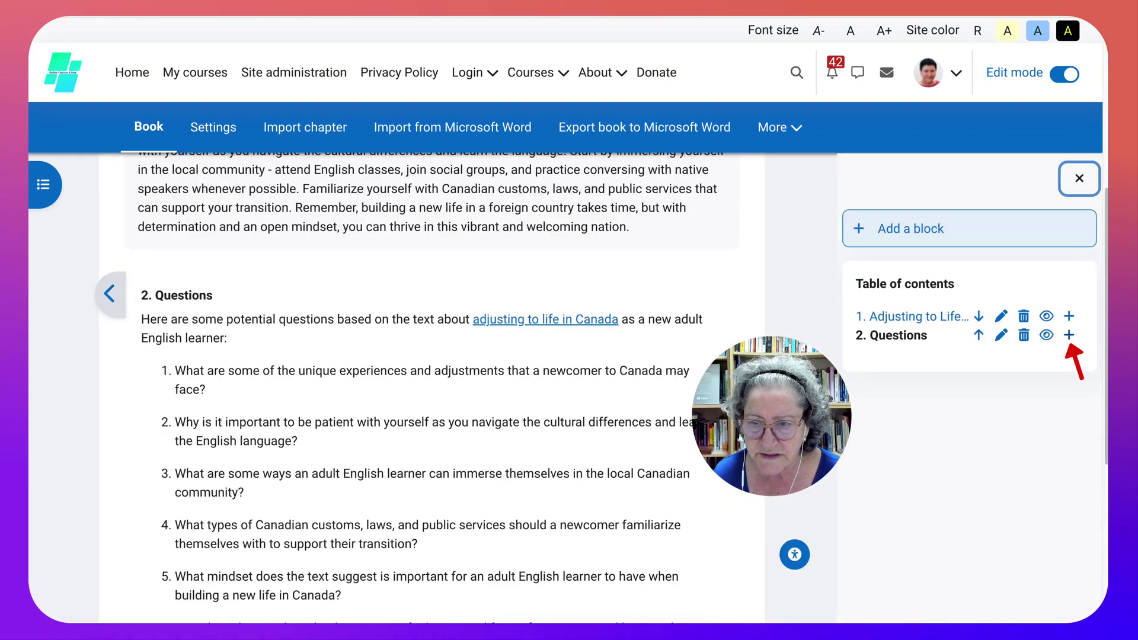
{"action": "left_click", "coordinate": [1068, 335]}
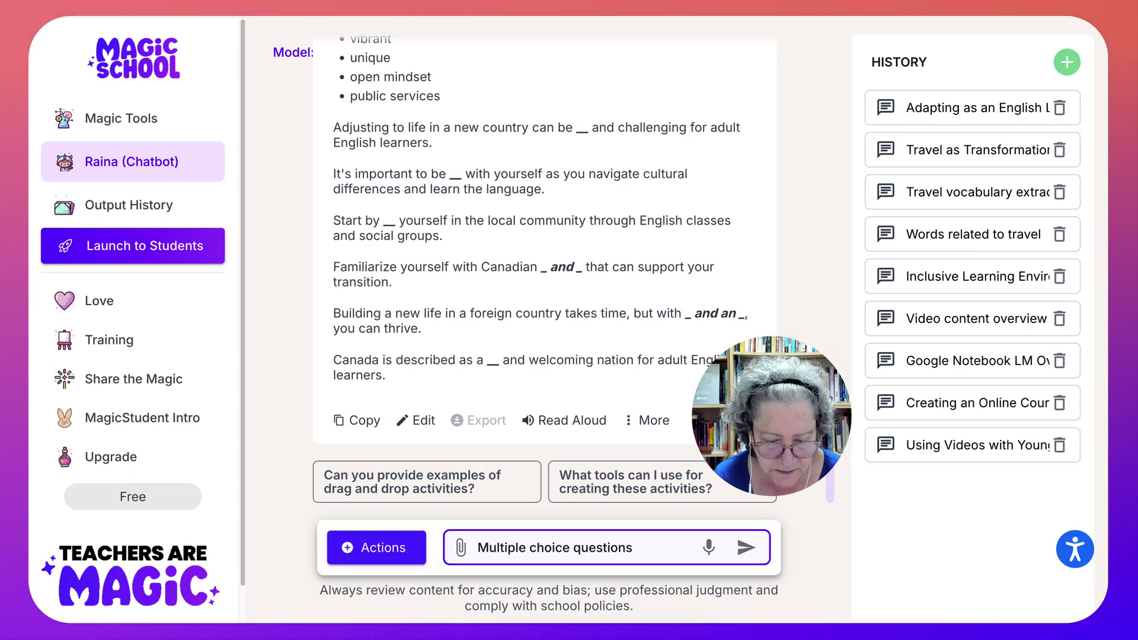
In MagicSchool, send Raina a request for multiple choice questions and copy the generated response
{"action": "type", "text": "0"}
{"action": "key", "text": "Return"}
{"action": "left_click_drag", "start_coordinate": [358, 135], "coordinate": [474, 385]}
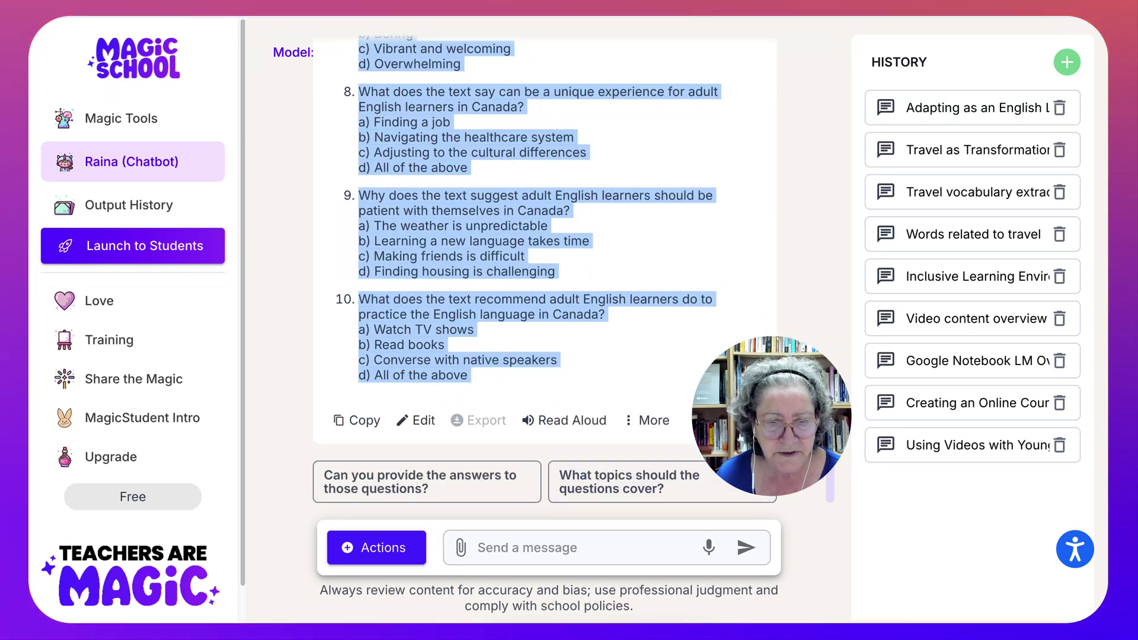
{"action": "left_click", "coordinate": [357, 420]}
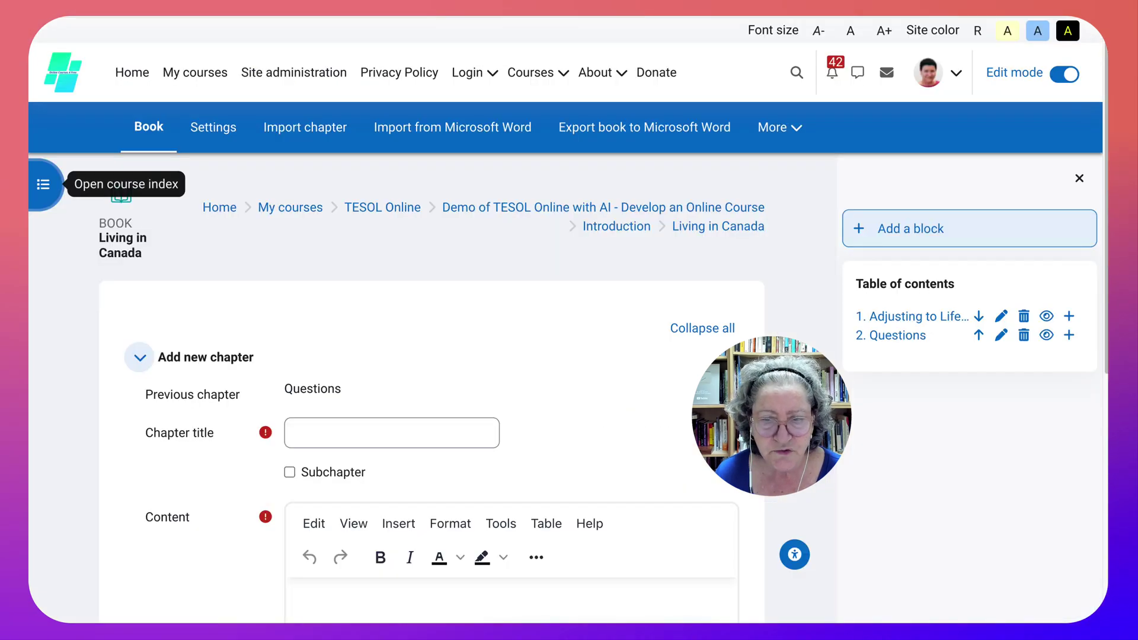
Back in the Moodle book, title the new chapter "Multiple Choice" and paste the copied multiple choice questions as its content
{"action": "left_click", "coordinate": [295, 433]}
{"action": "type", "text": "M"}
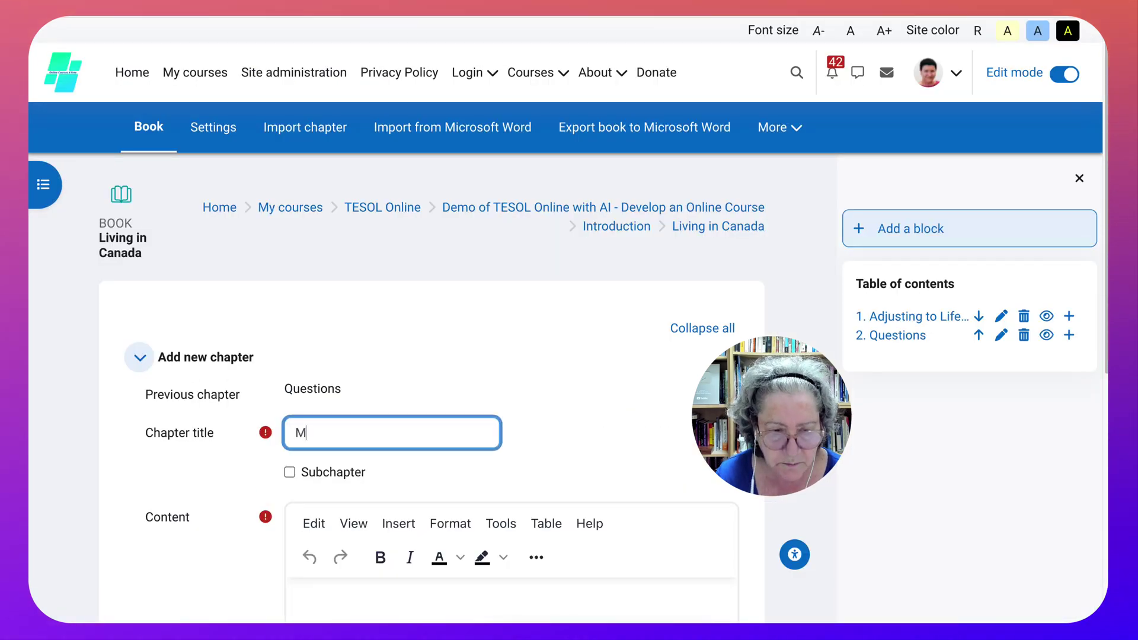
{"action": "type", "text": "ultipl"}
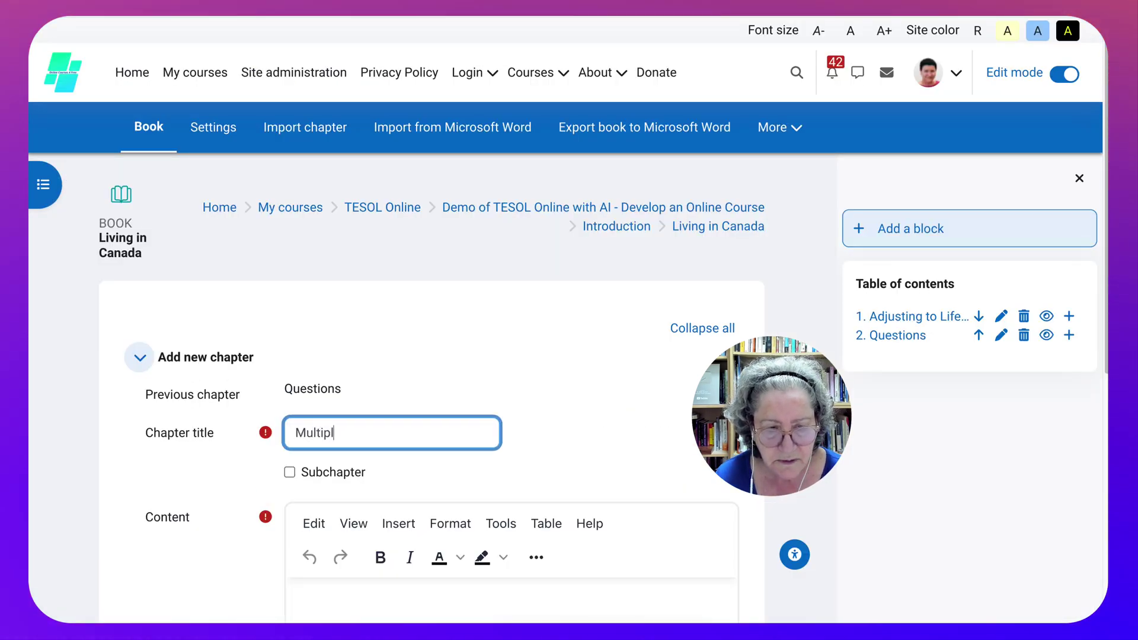
{"action": "type", "text": "e Choice"}
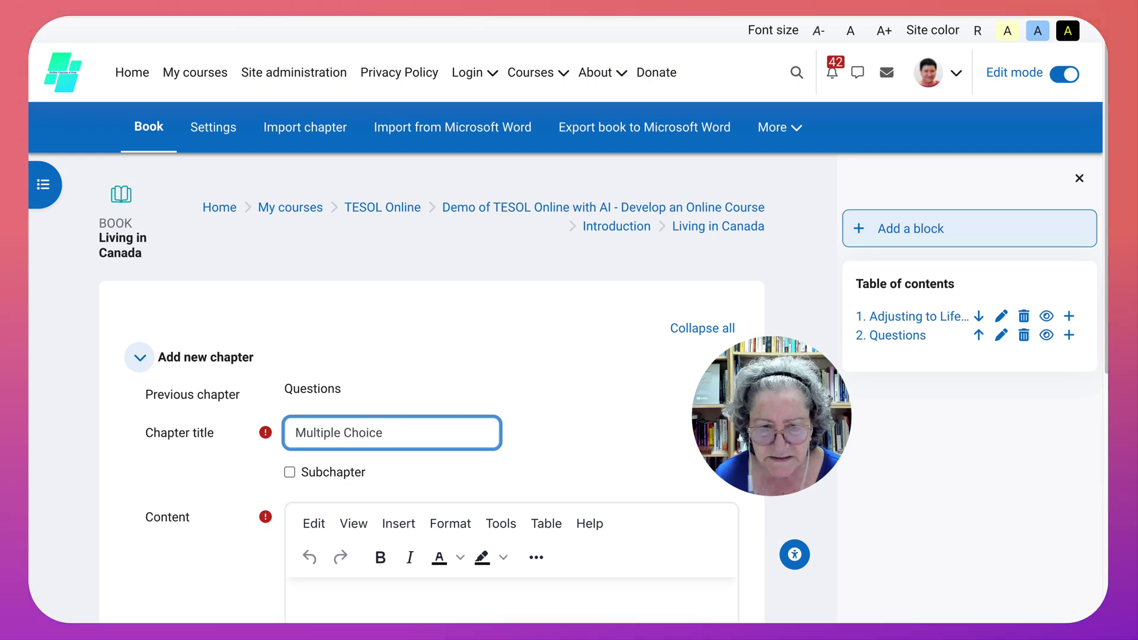
{"action": "scroll", "coordinate": [431, 391], "scroll_direction": "down", "scroll_amount": 4}
{"action": "left_click", "coordinate": [293, 350]}
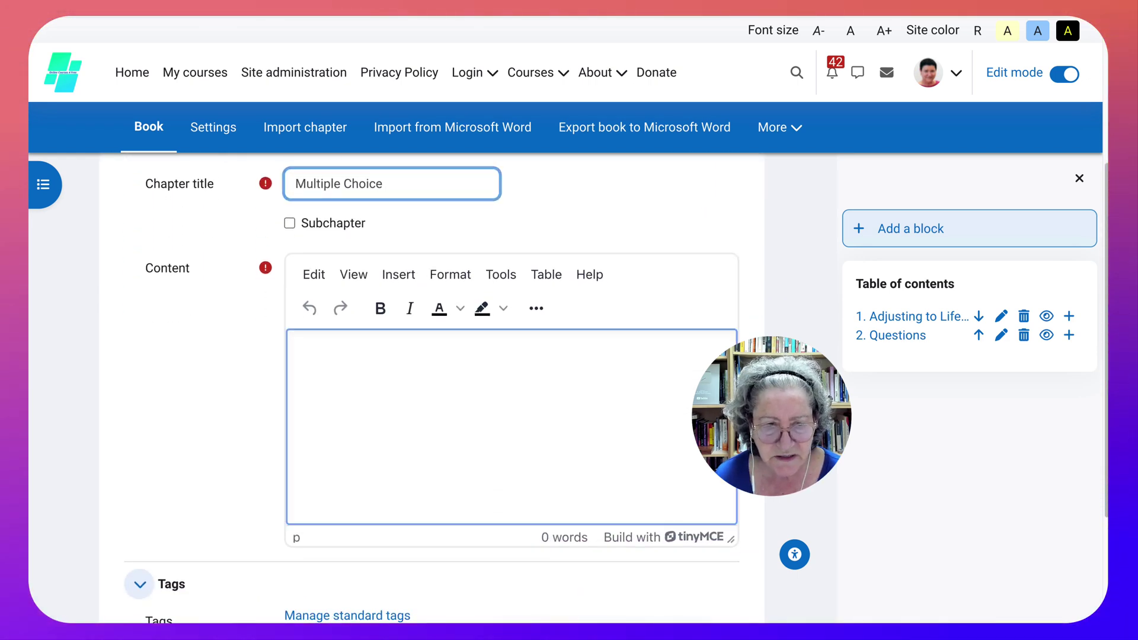
{"action": "key", "text": "ctrl+v"}
{"action": "scroll", "coordinate": [432, 391], "scroll_direction": "down", "scroll_amount": 2}
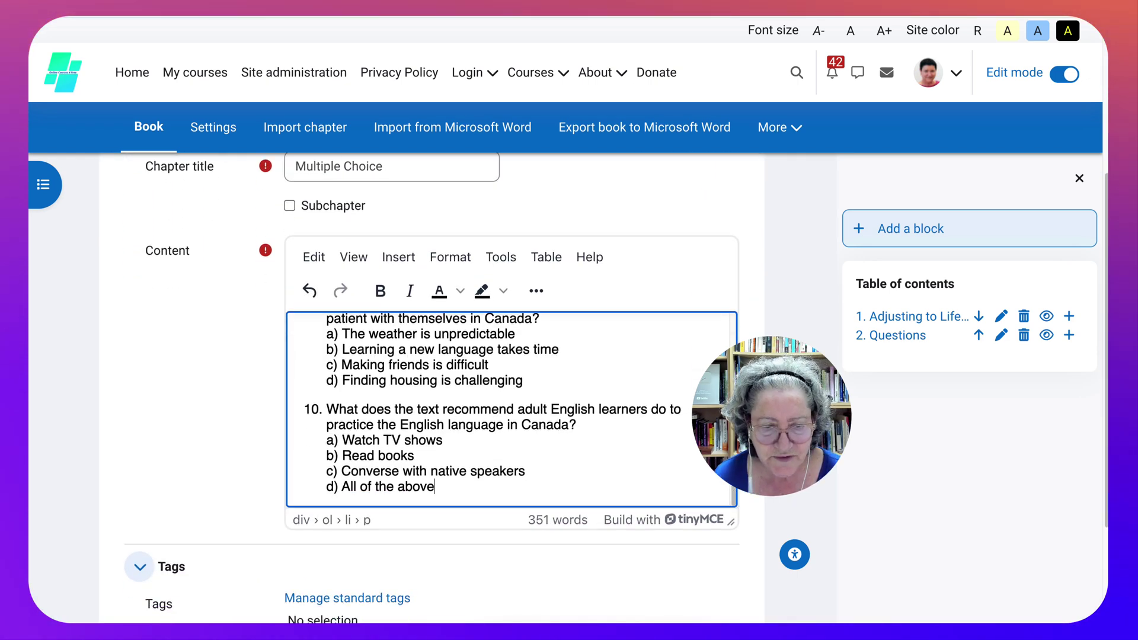
{"action": "scroll", "coordinate": [431, 391], "scroll_direction": "down", "scroll_amount": 1}
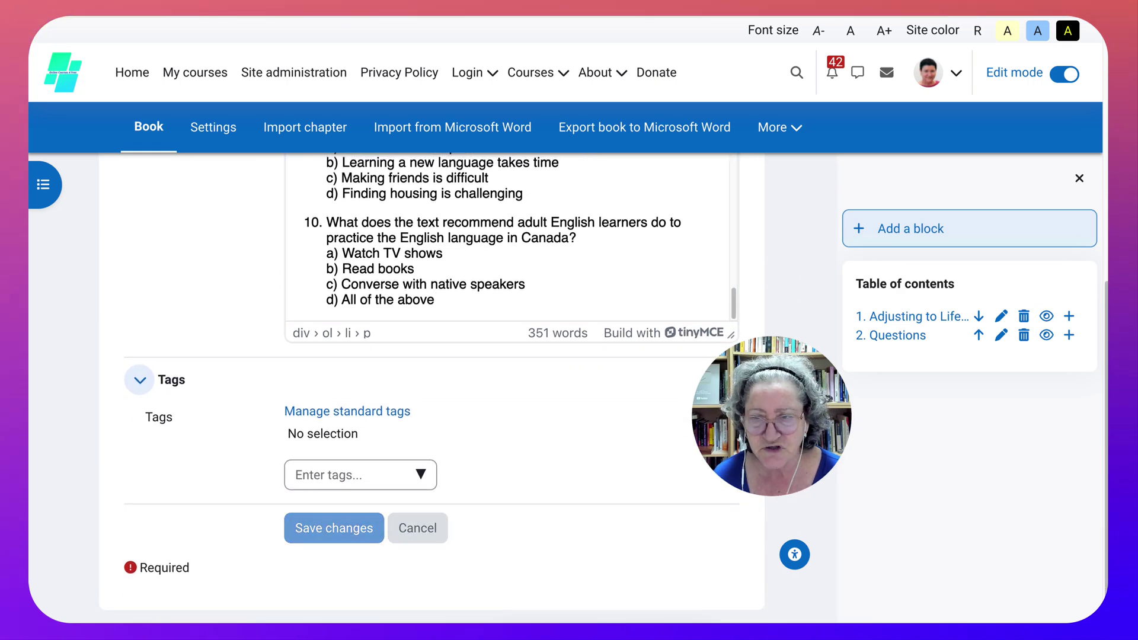